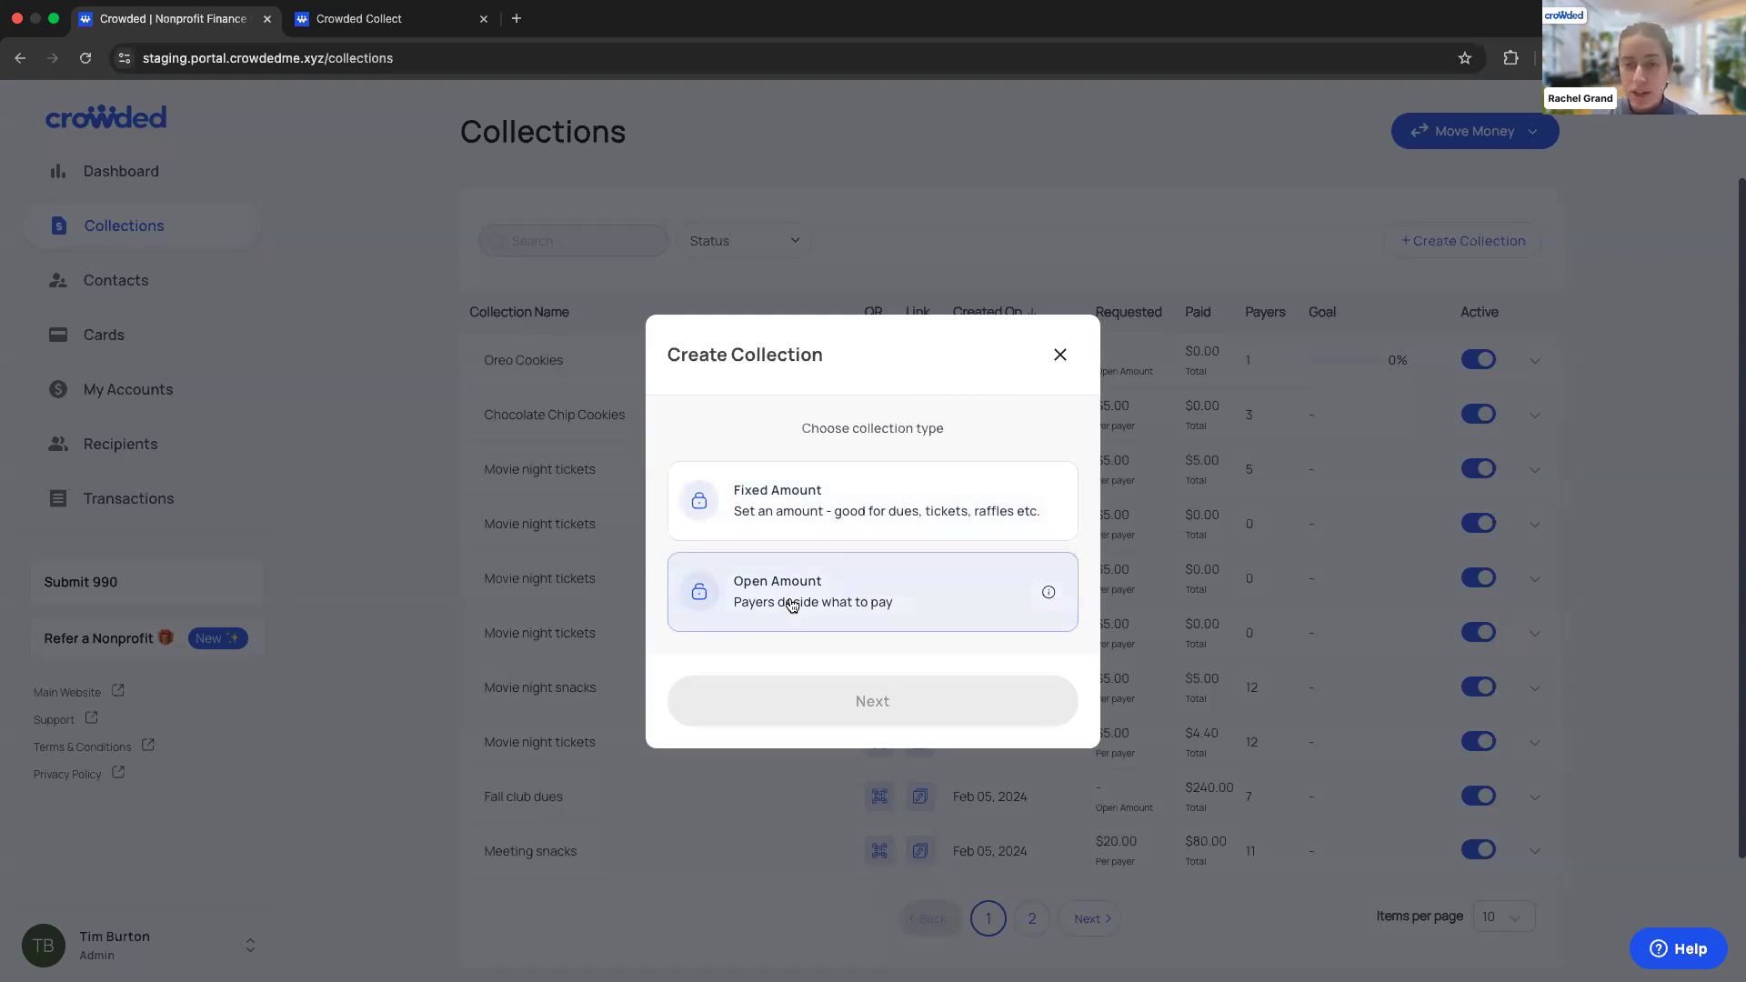
- Start a Fixed Amount collection and set the amount each person should pay to $5
left_click(835, 482)
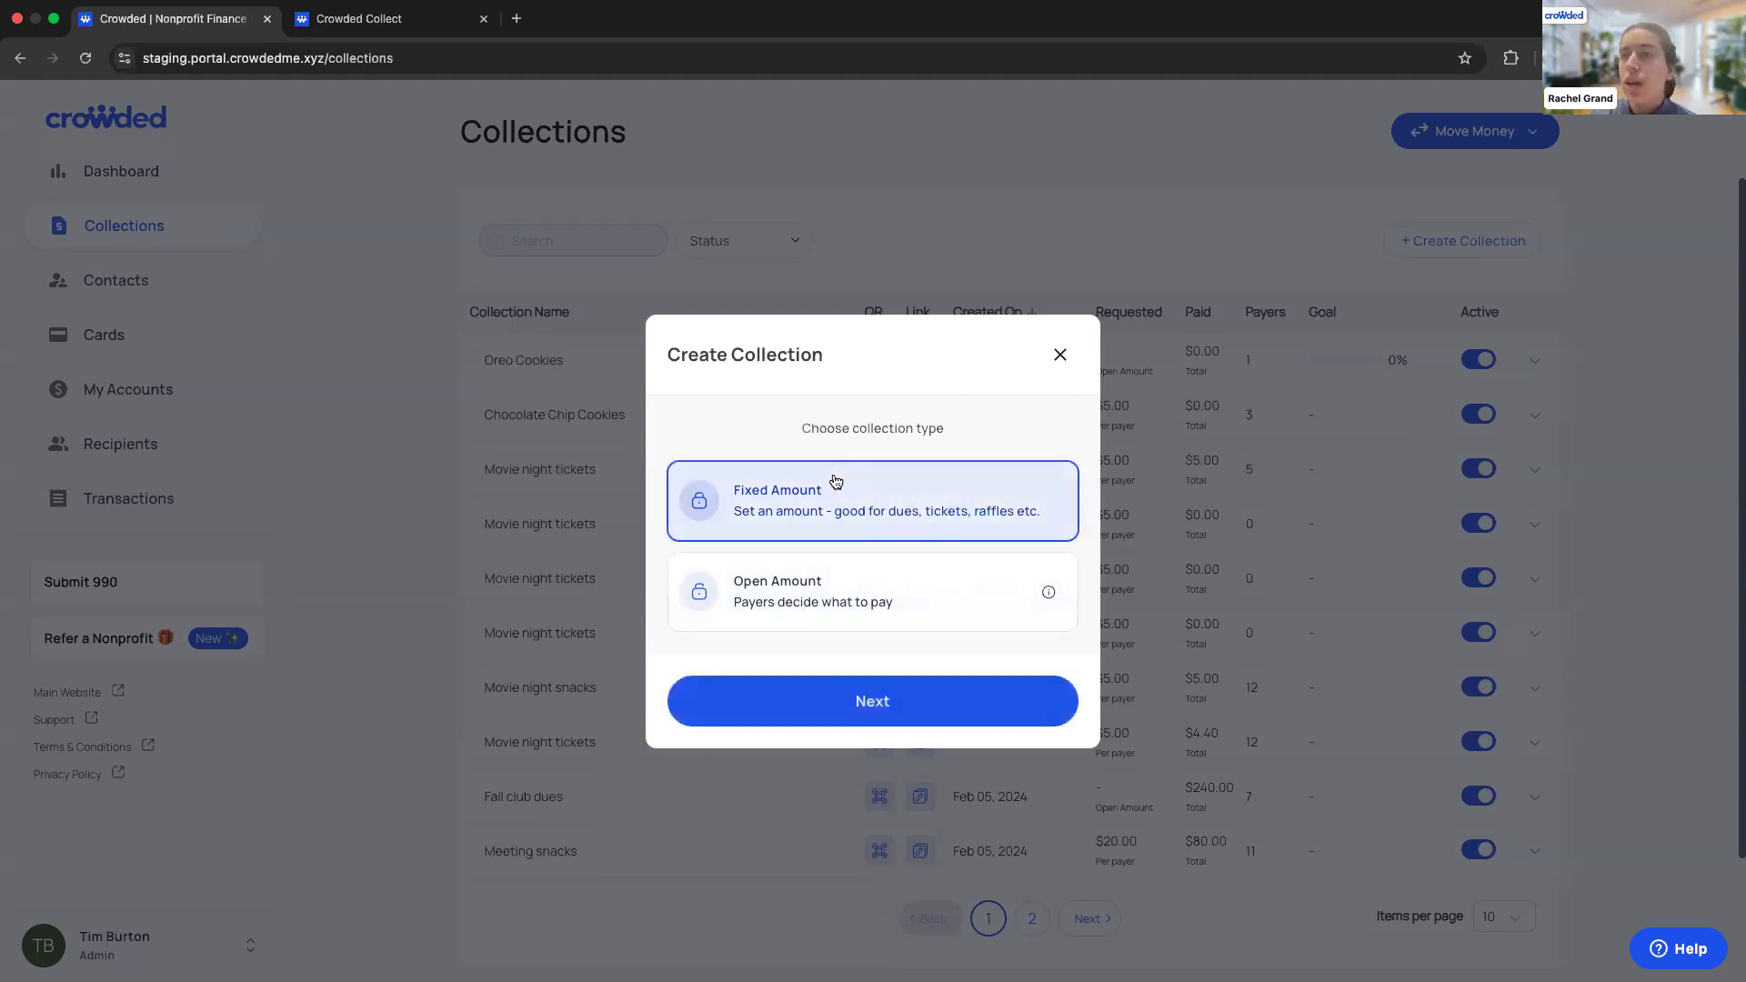
left_click(848, 700)
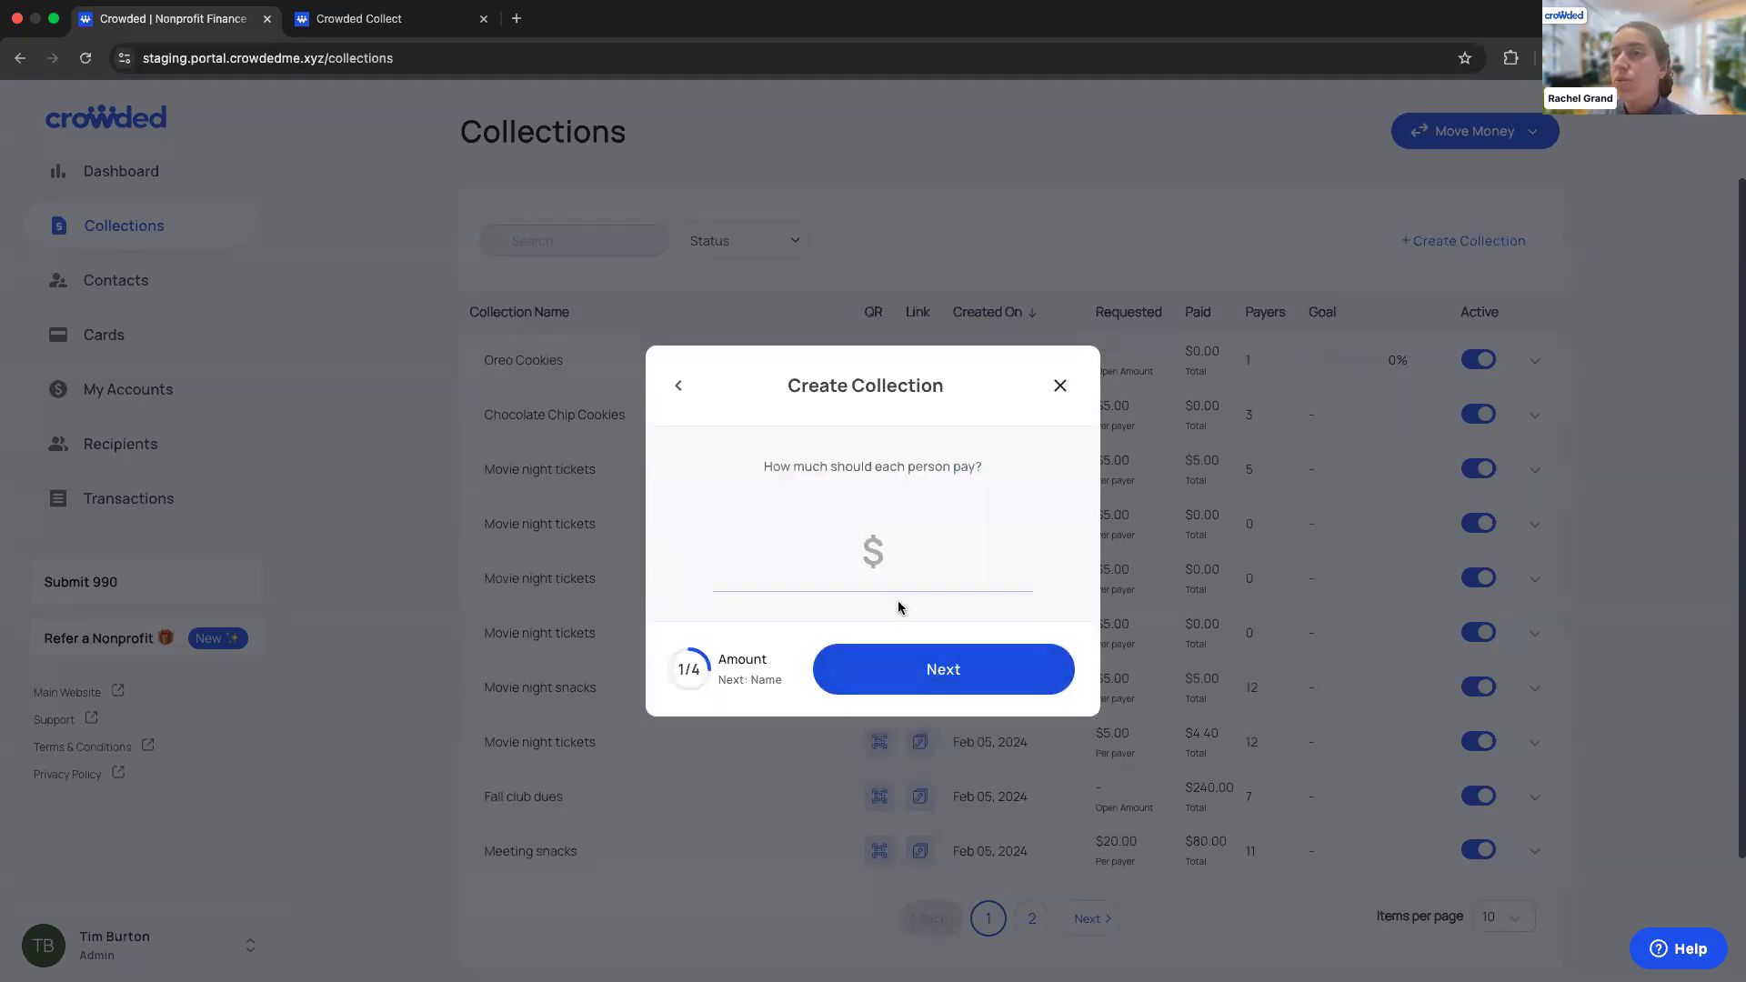
left_click(900, 565)
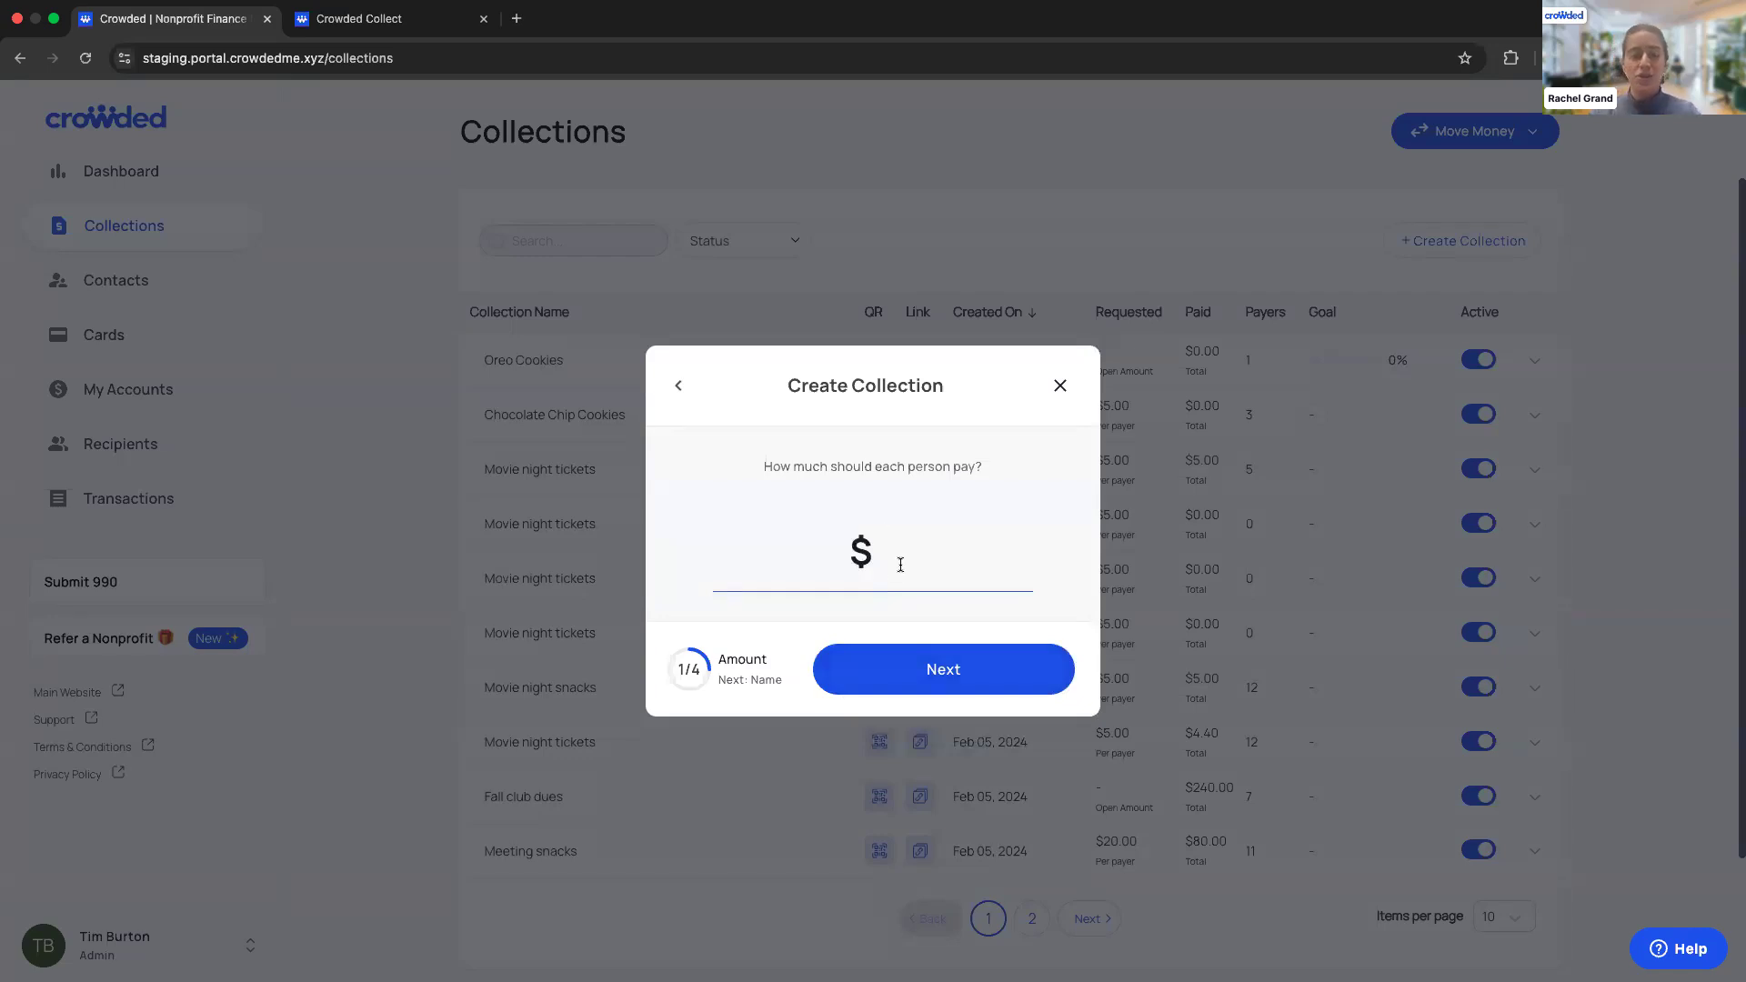
type("5")
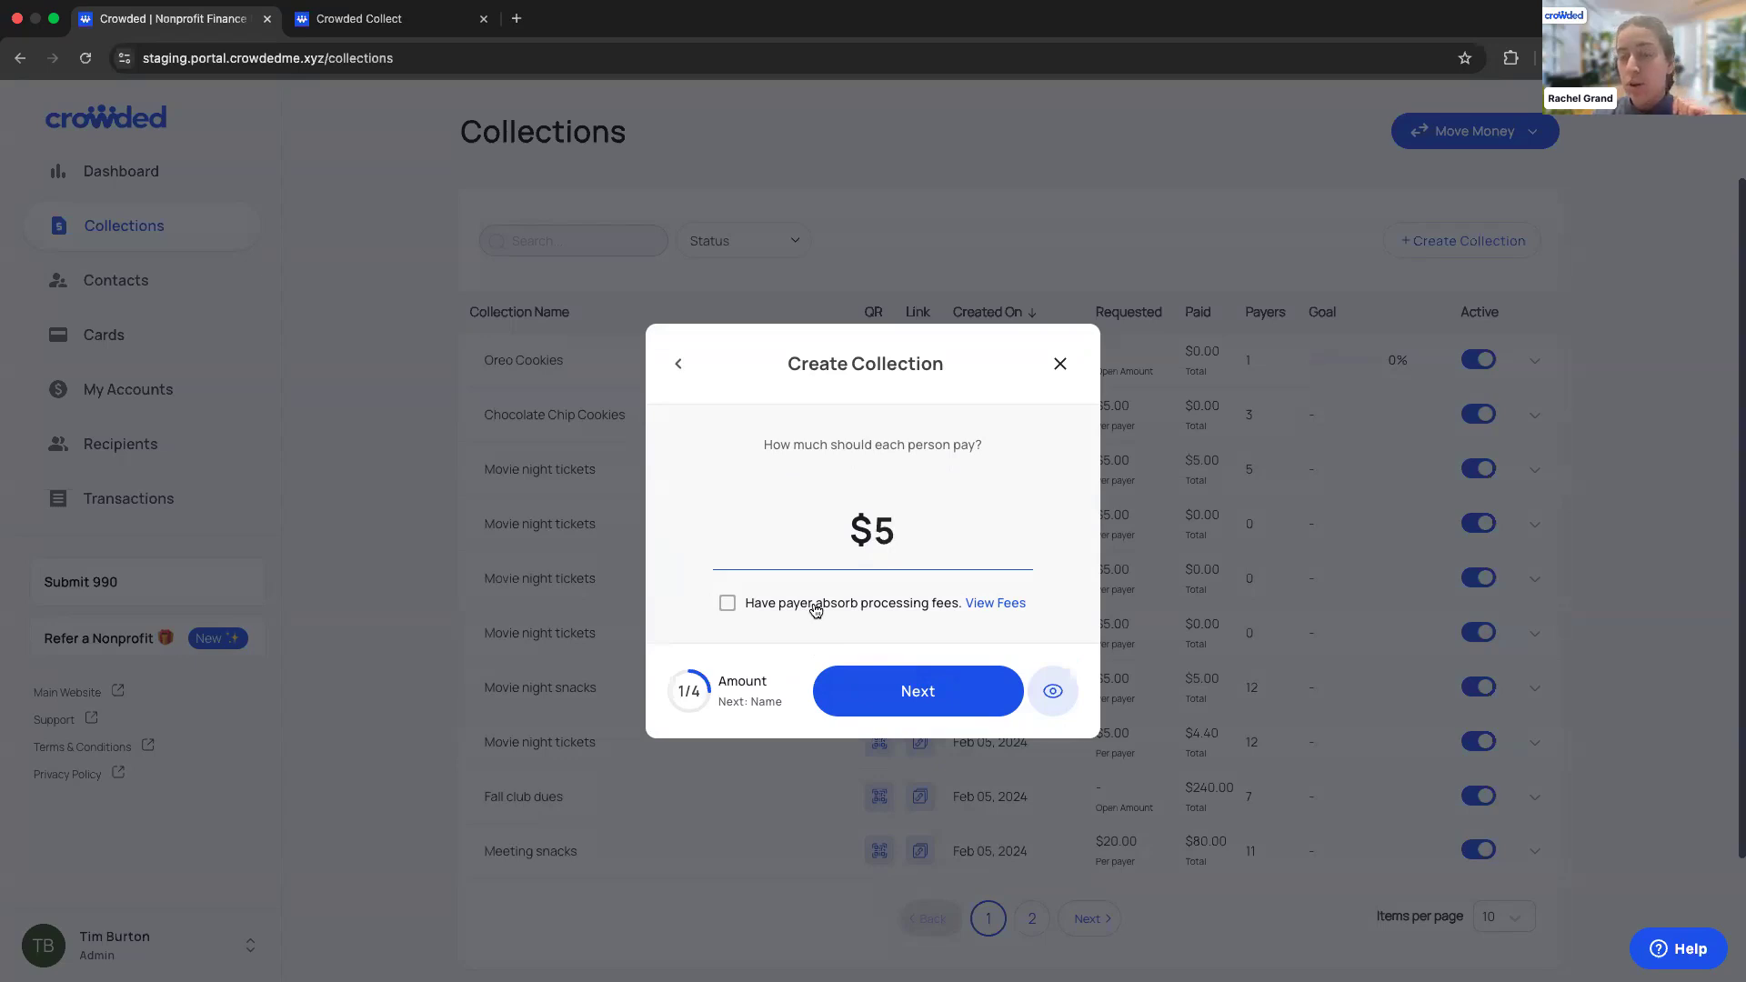
left_click(892, 690)
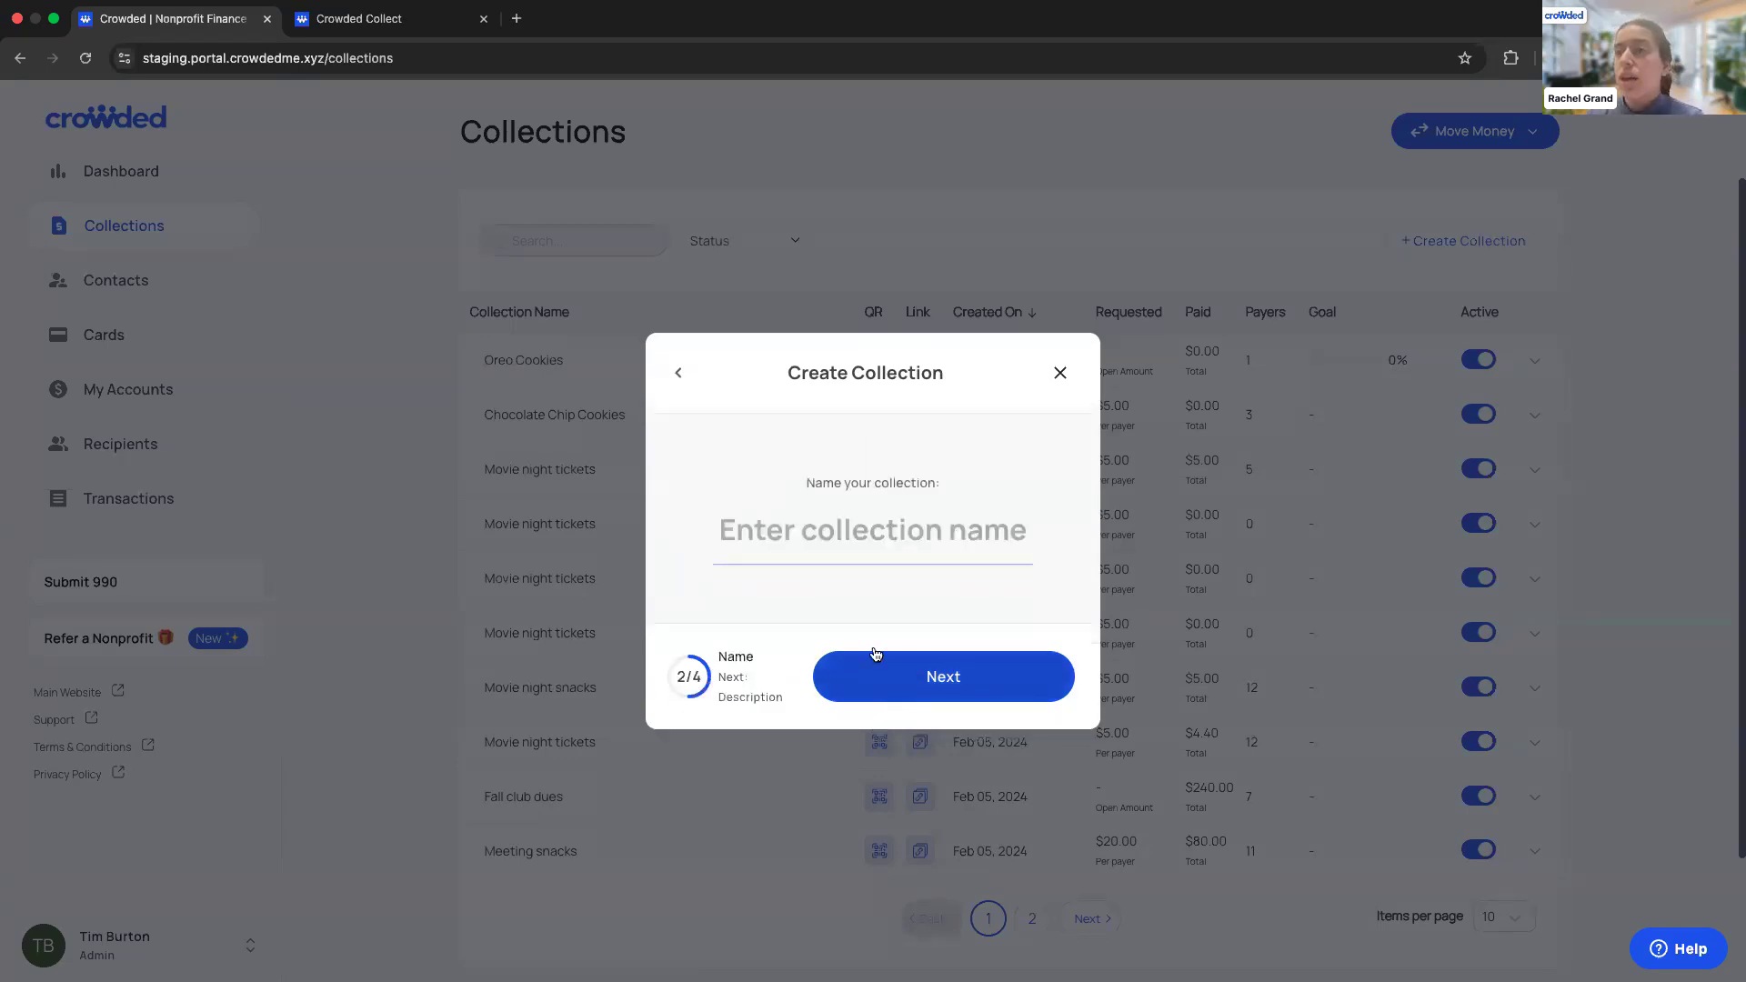
- Name the collection "Chocolate chip cookies" and preview its payment page before continuing to the description
left_click(831, 543)
type("Chocolate chip cookies")
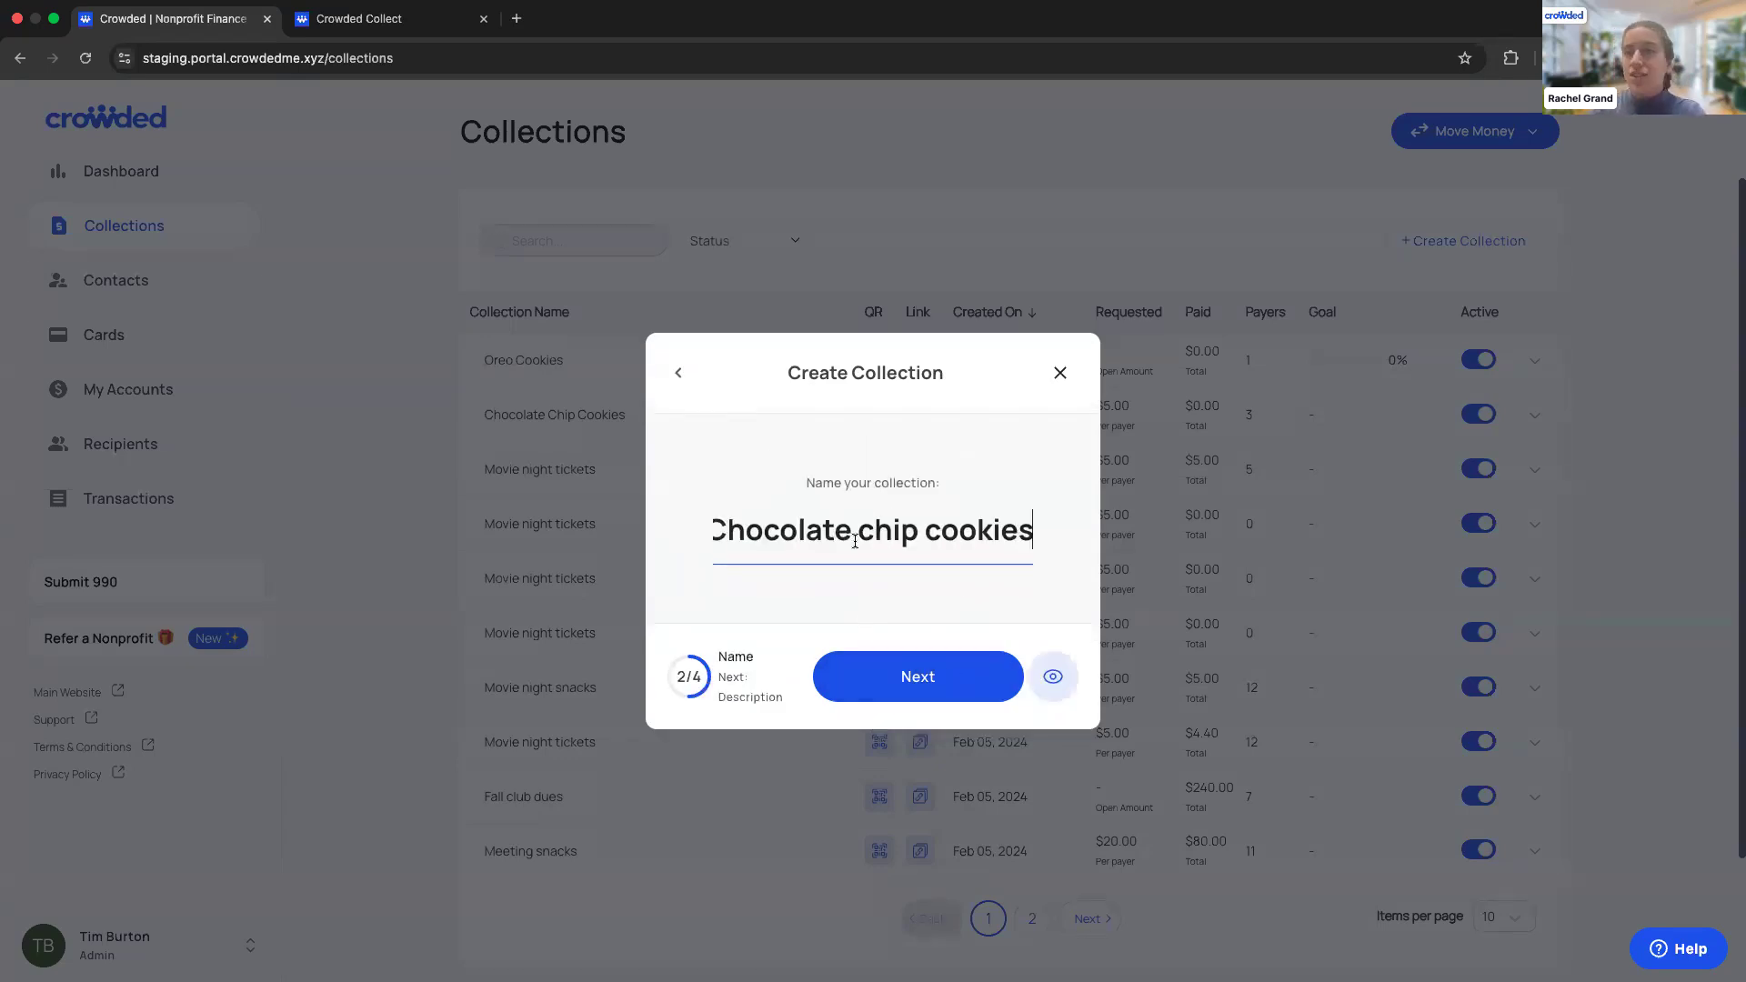
left_click(1052, 684)
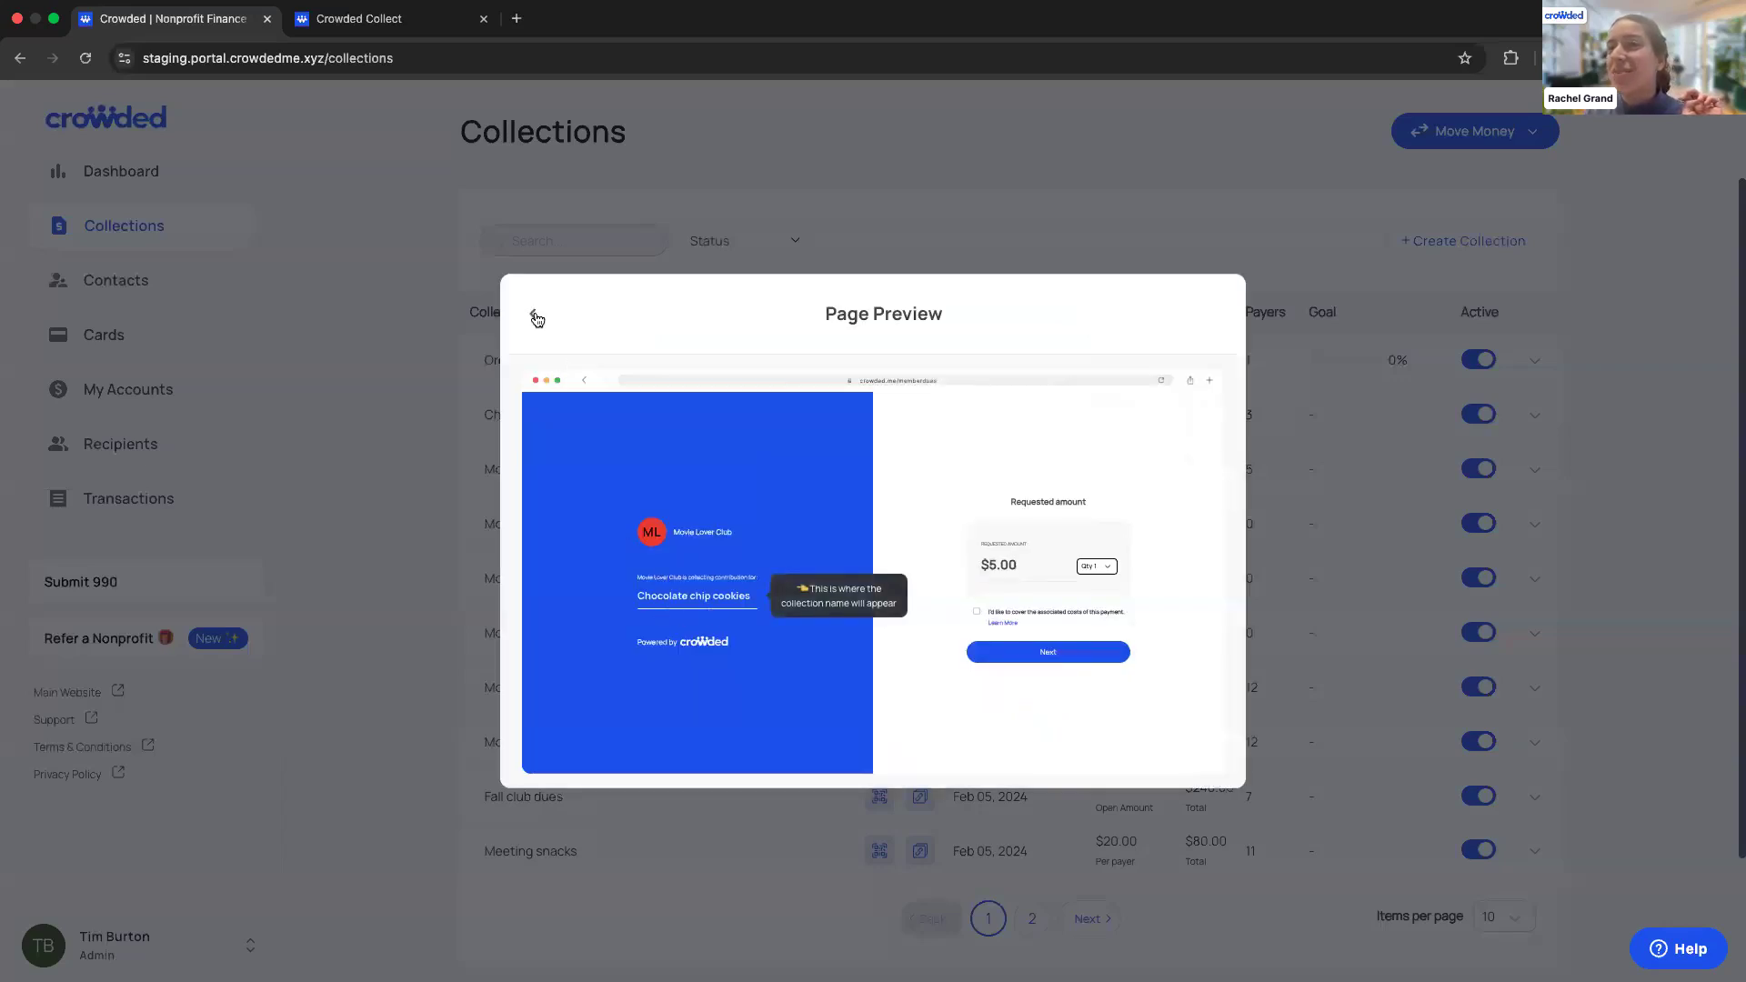
left_click(534, 313)
left_click(841, 683)
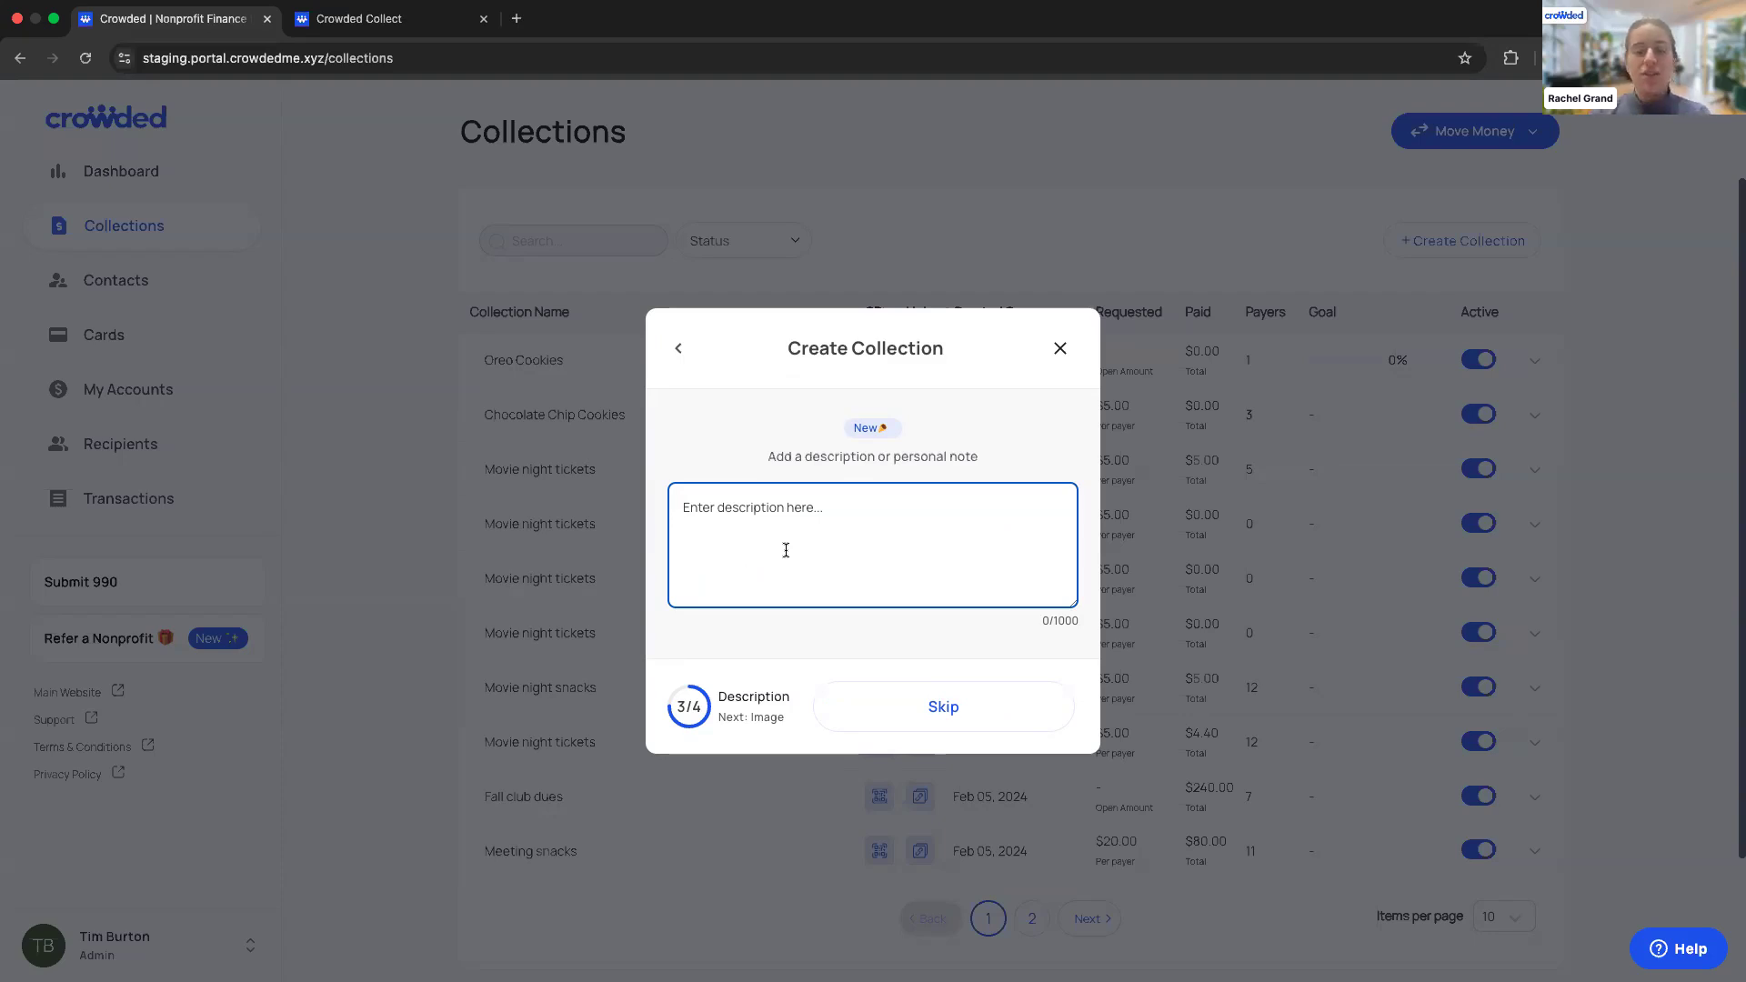
- Add the description "Homemade with 100% organic ingredients" to the collection and continue to the image stage
type("hom")
key("BackSpace")
key("BackSpace")
key("BackSpace")
type("Hom")
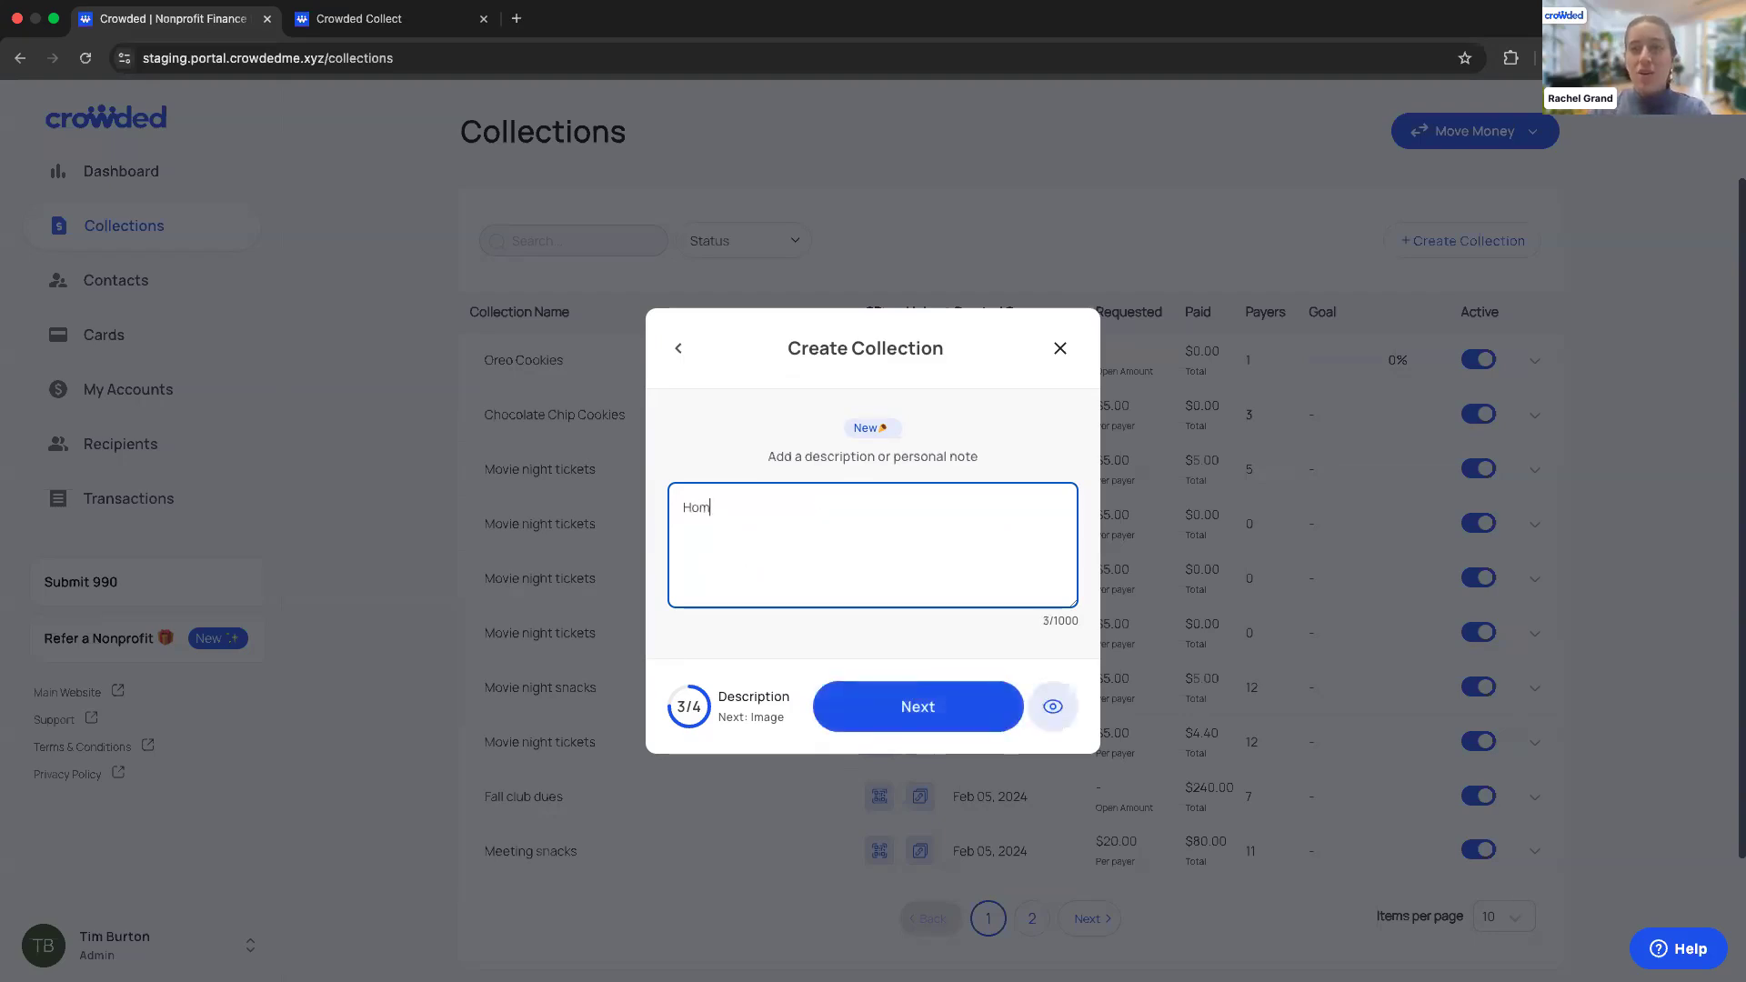
type("emade with")
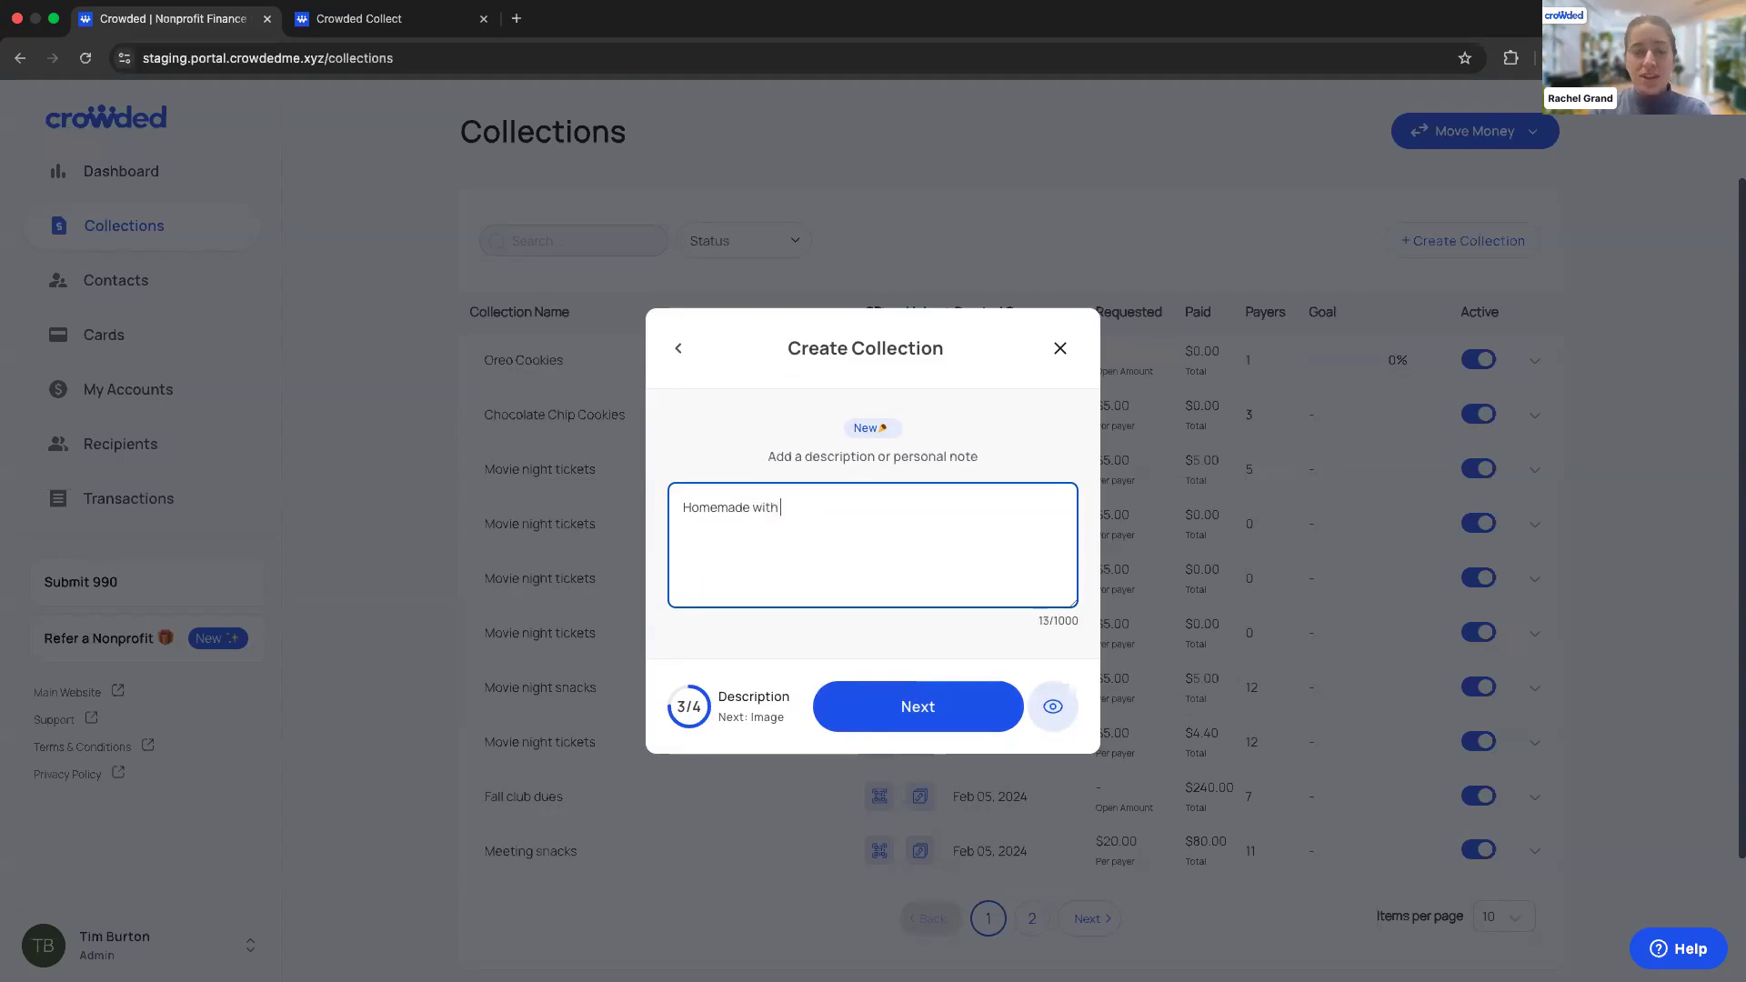
type(" 100% orga")
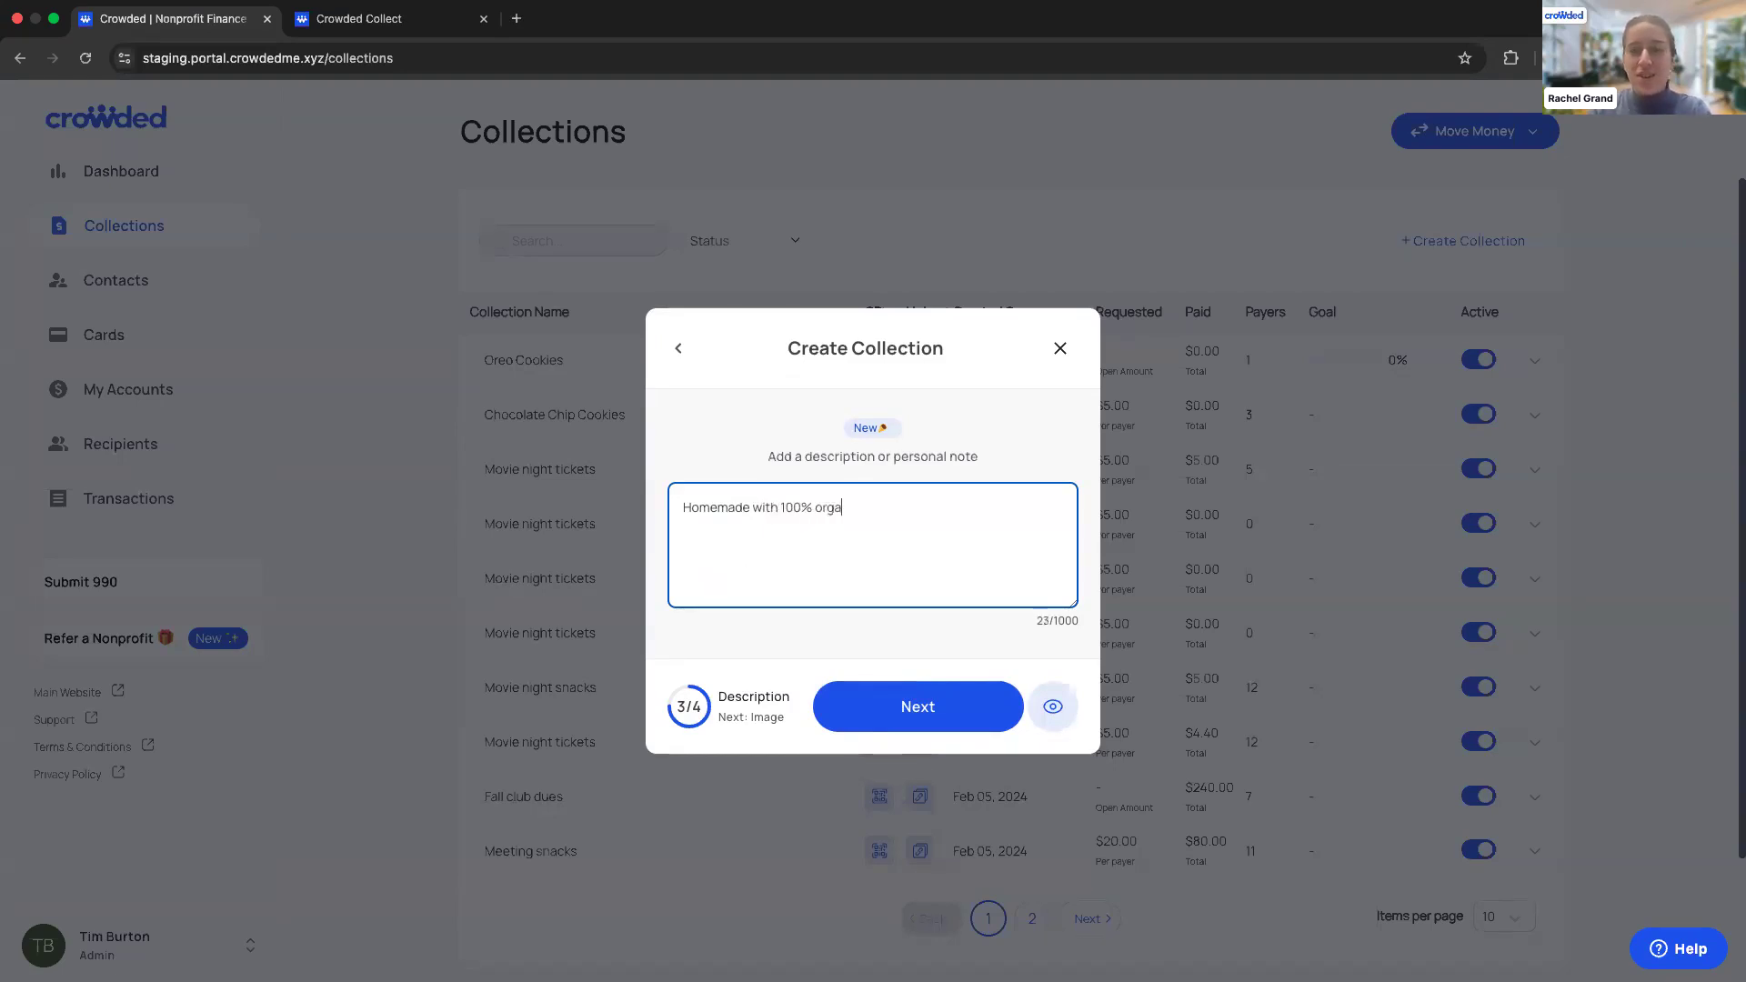
type("nic ingredients")
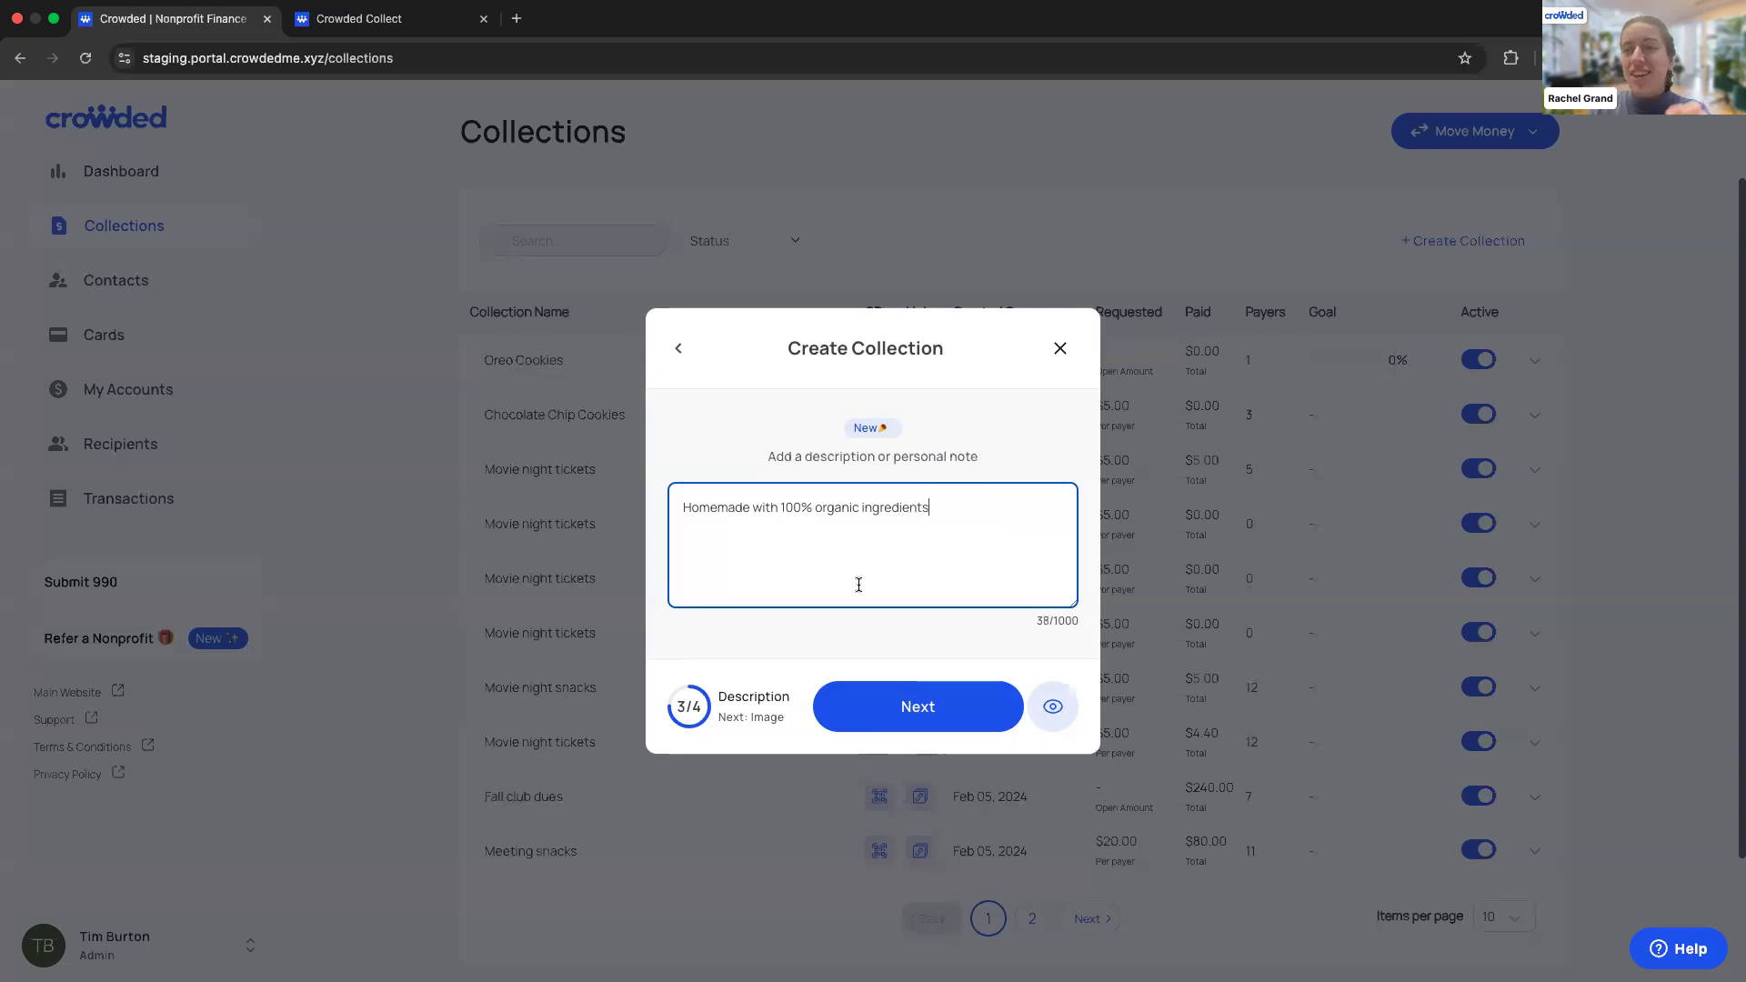
left_click(903, 707)
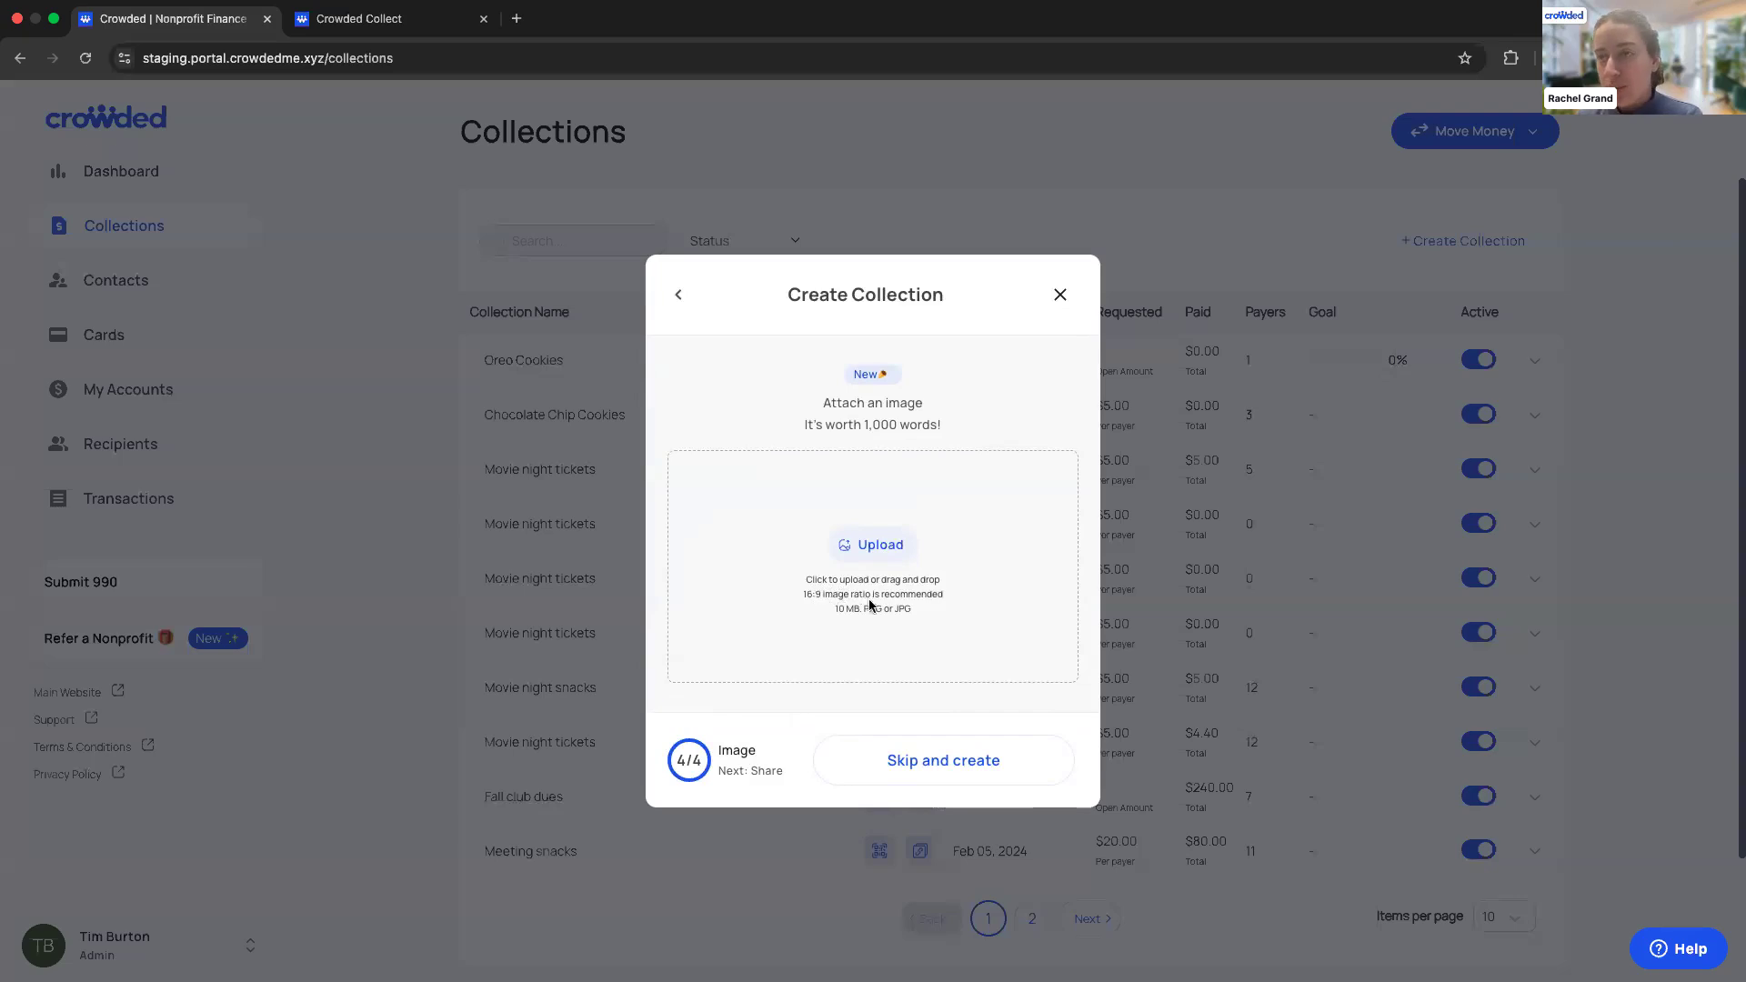
- Upload the "Chocolate chip cookies" PNG as the collection image and create the collection
left_click(874, 545)
scroll(871, 545, "down", 3)
key("Escape")
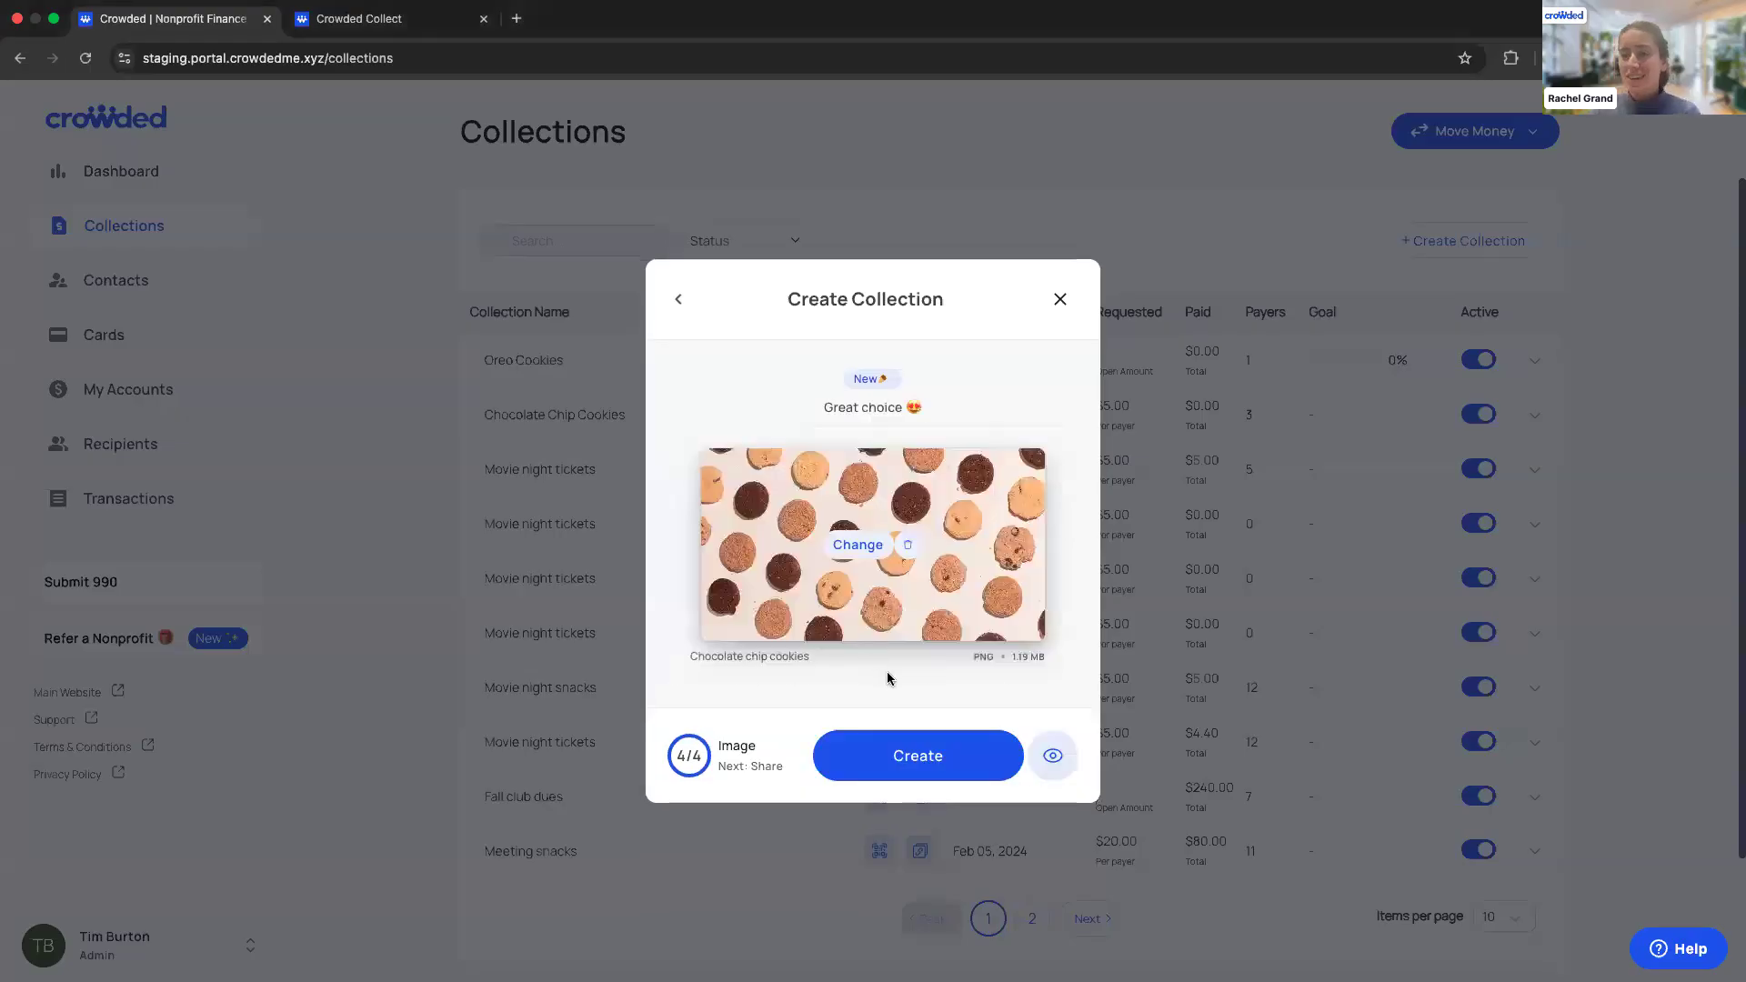
left_click(902, 754)
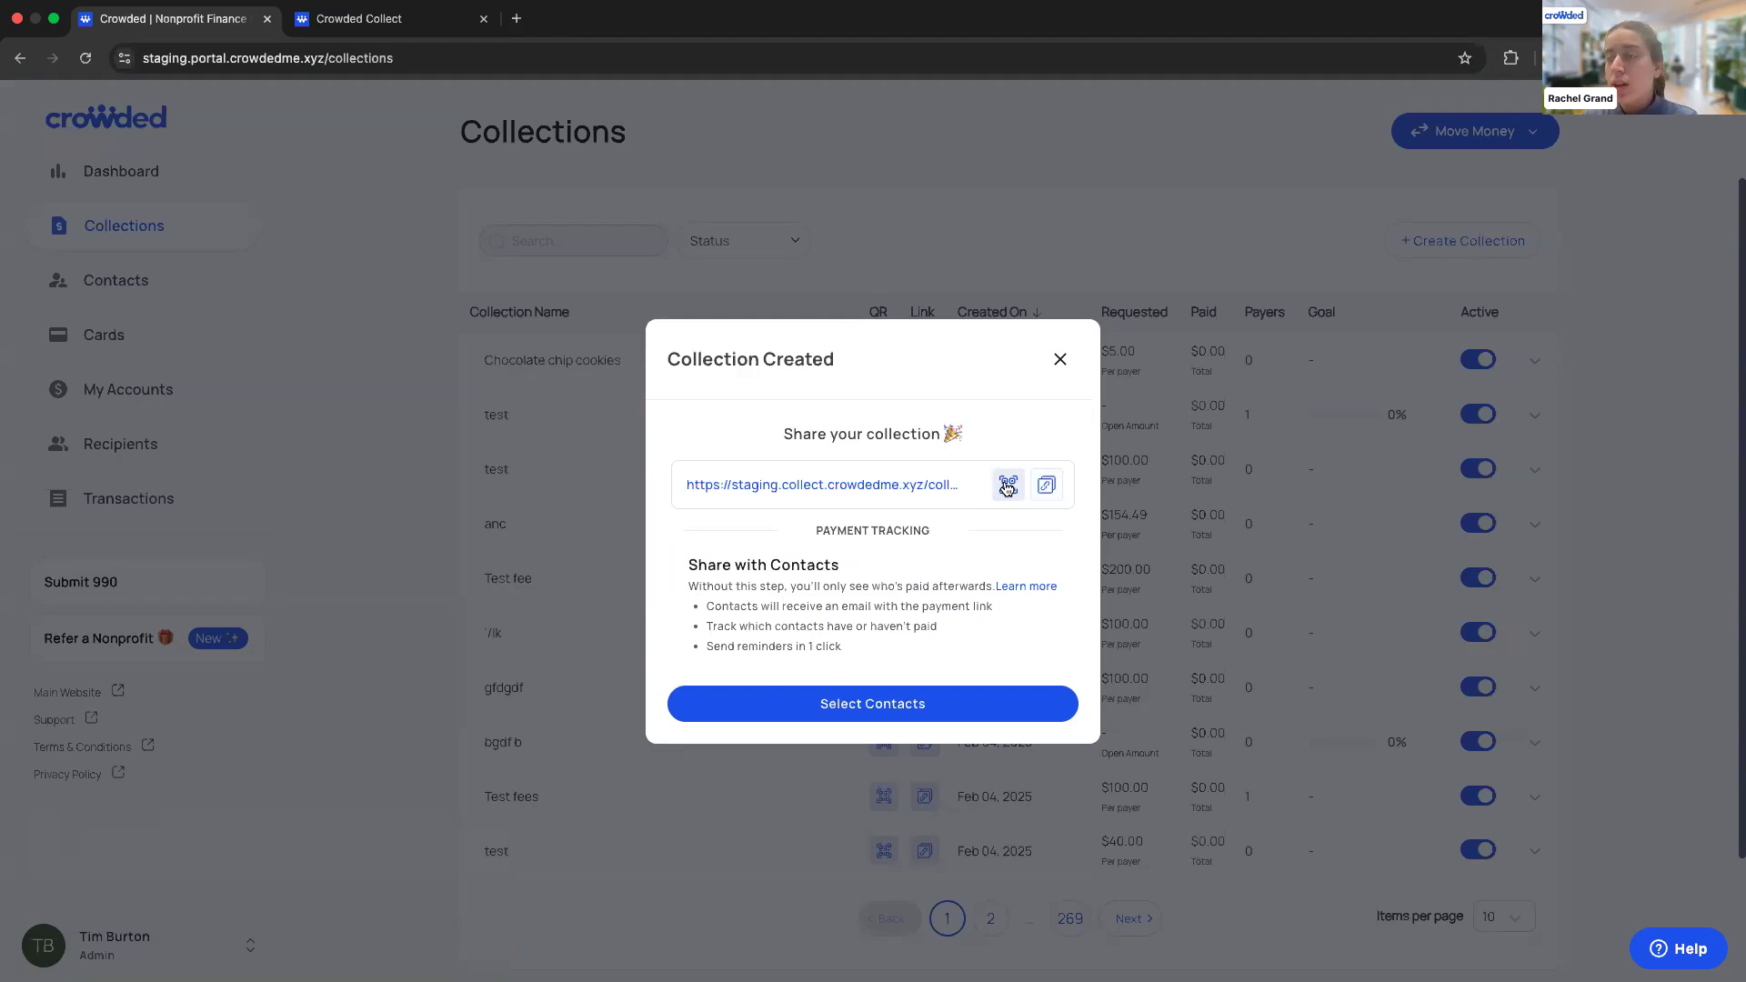
- Display the new collection's QR code and send its payment link to three contacts
left_click(1007, 488)
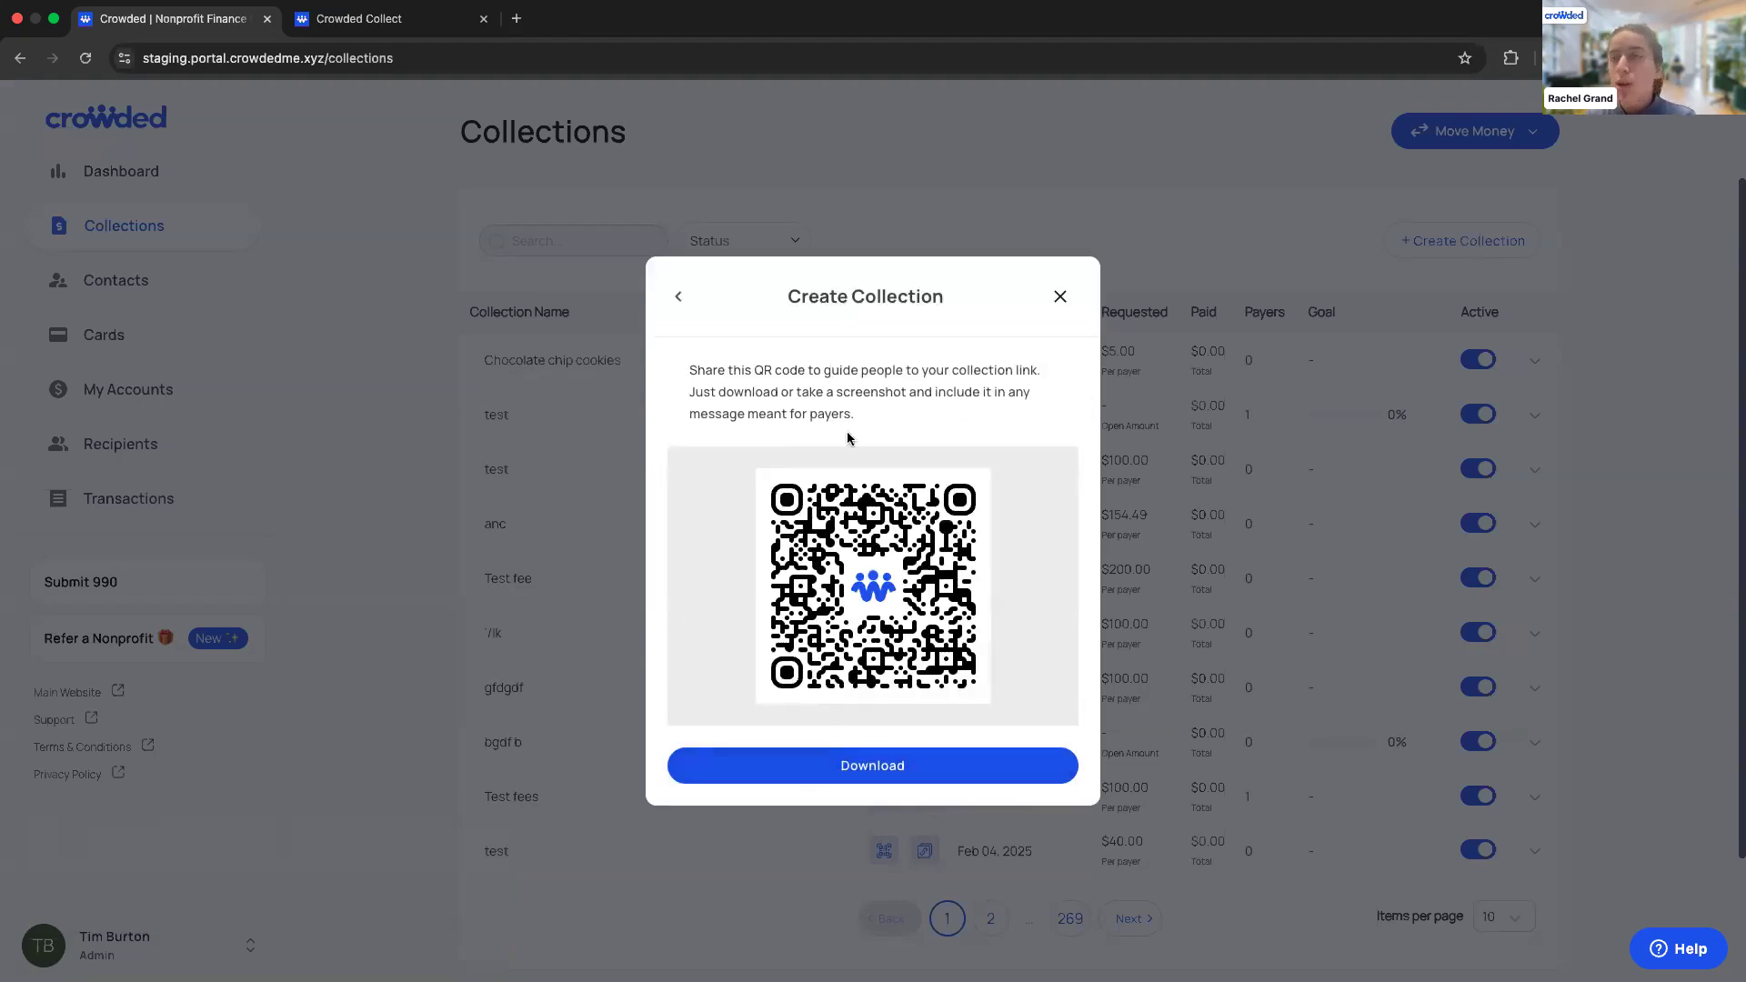
left_click(678, 302)
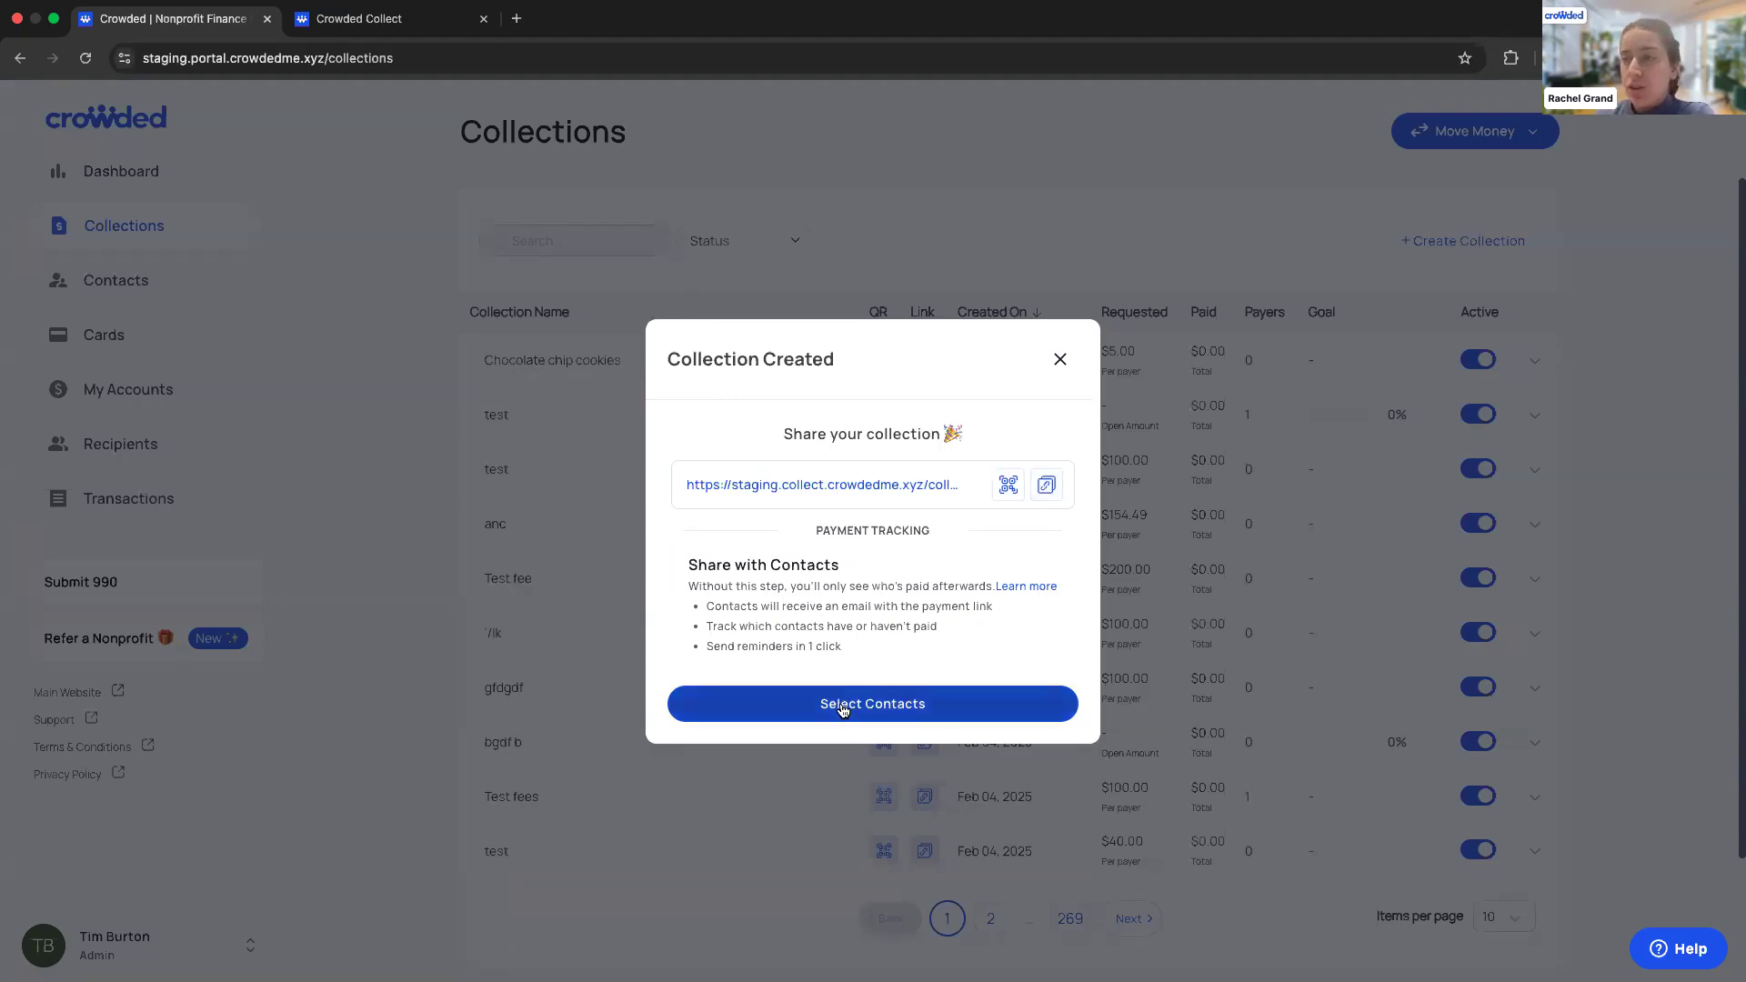
left_click(842, 710)
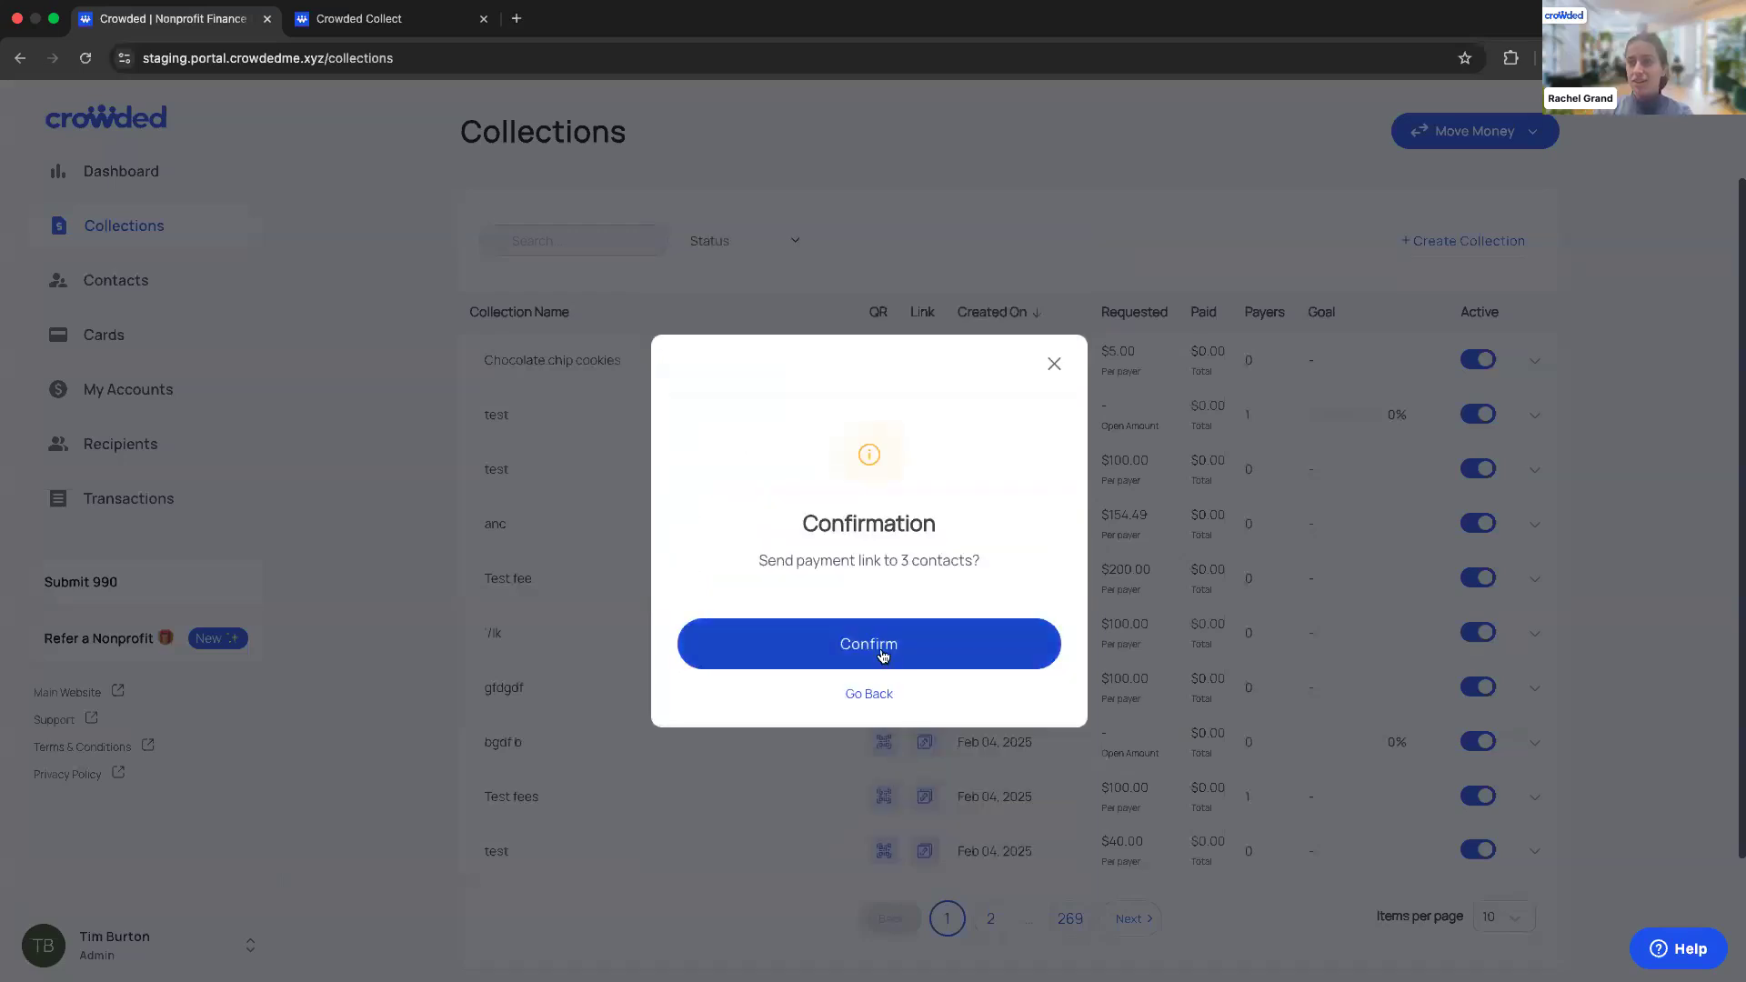
left_click(881, 654)
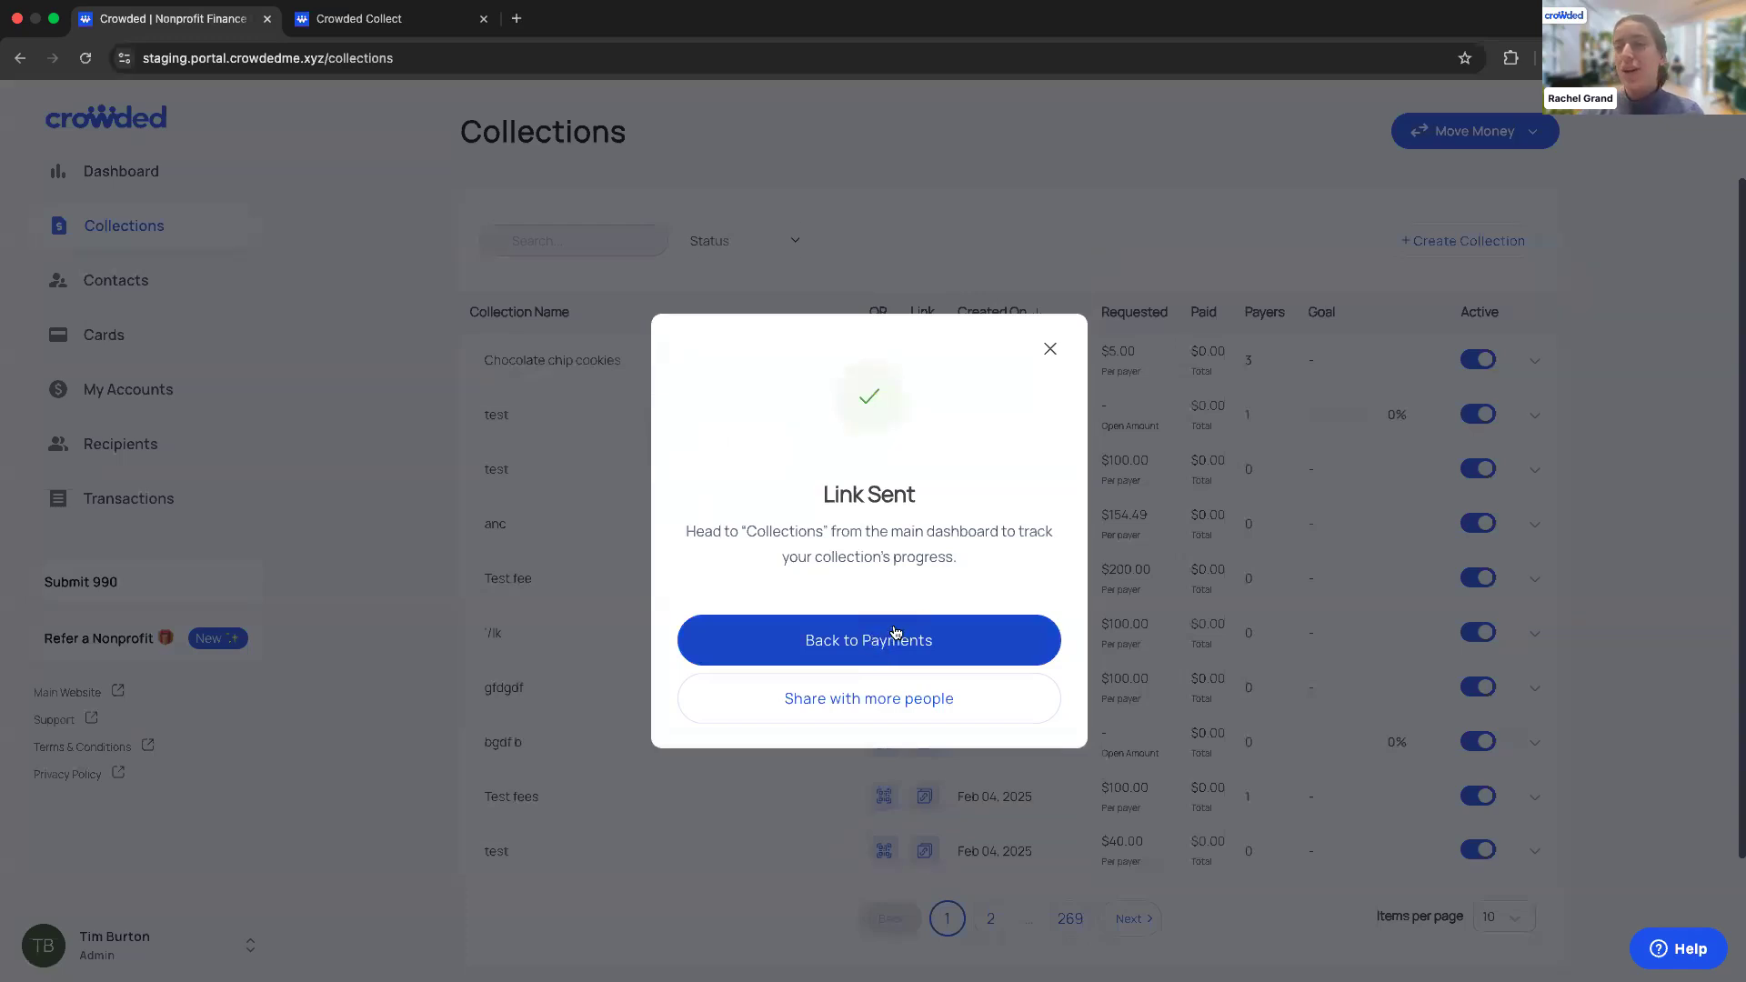
left_click(1055, 351)
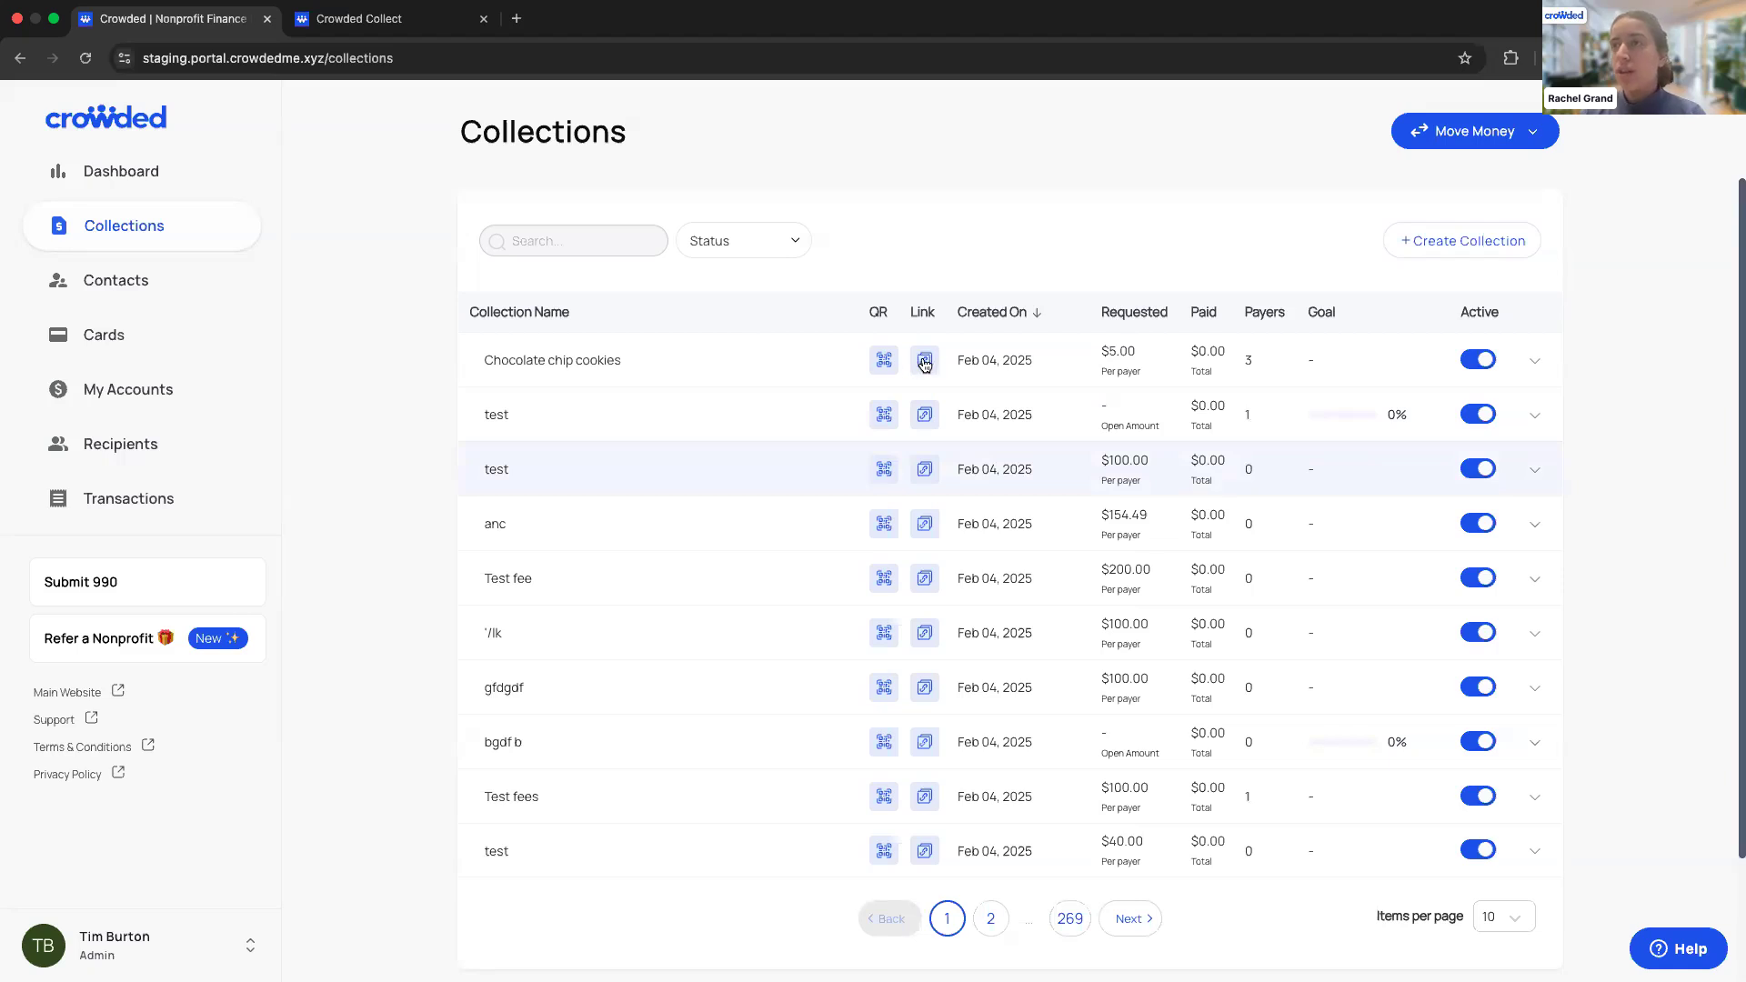
- Open the Chocolate chip cookies payment page in a new browser tab and review its organization, title and expanded description
left_click(519, 20)
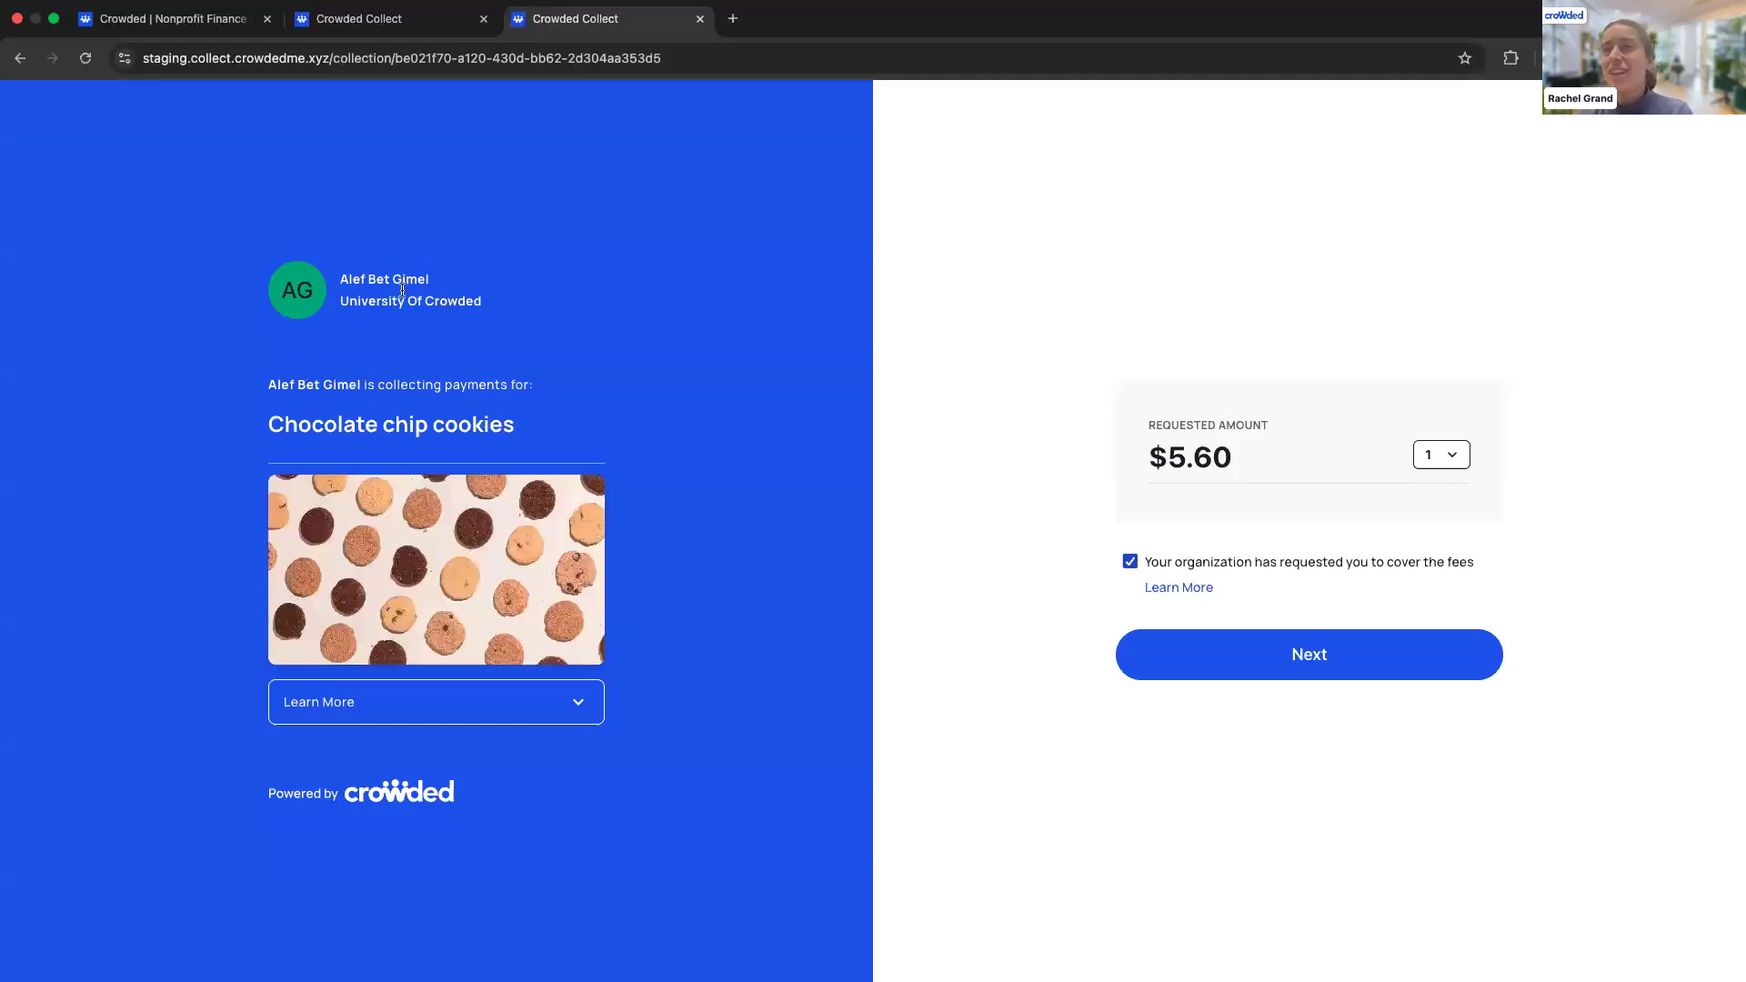
left_click_drag(338, 279, 438, 291)
left_click(358, 292)
left_click_drag(341, 302, 486, 315)
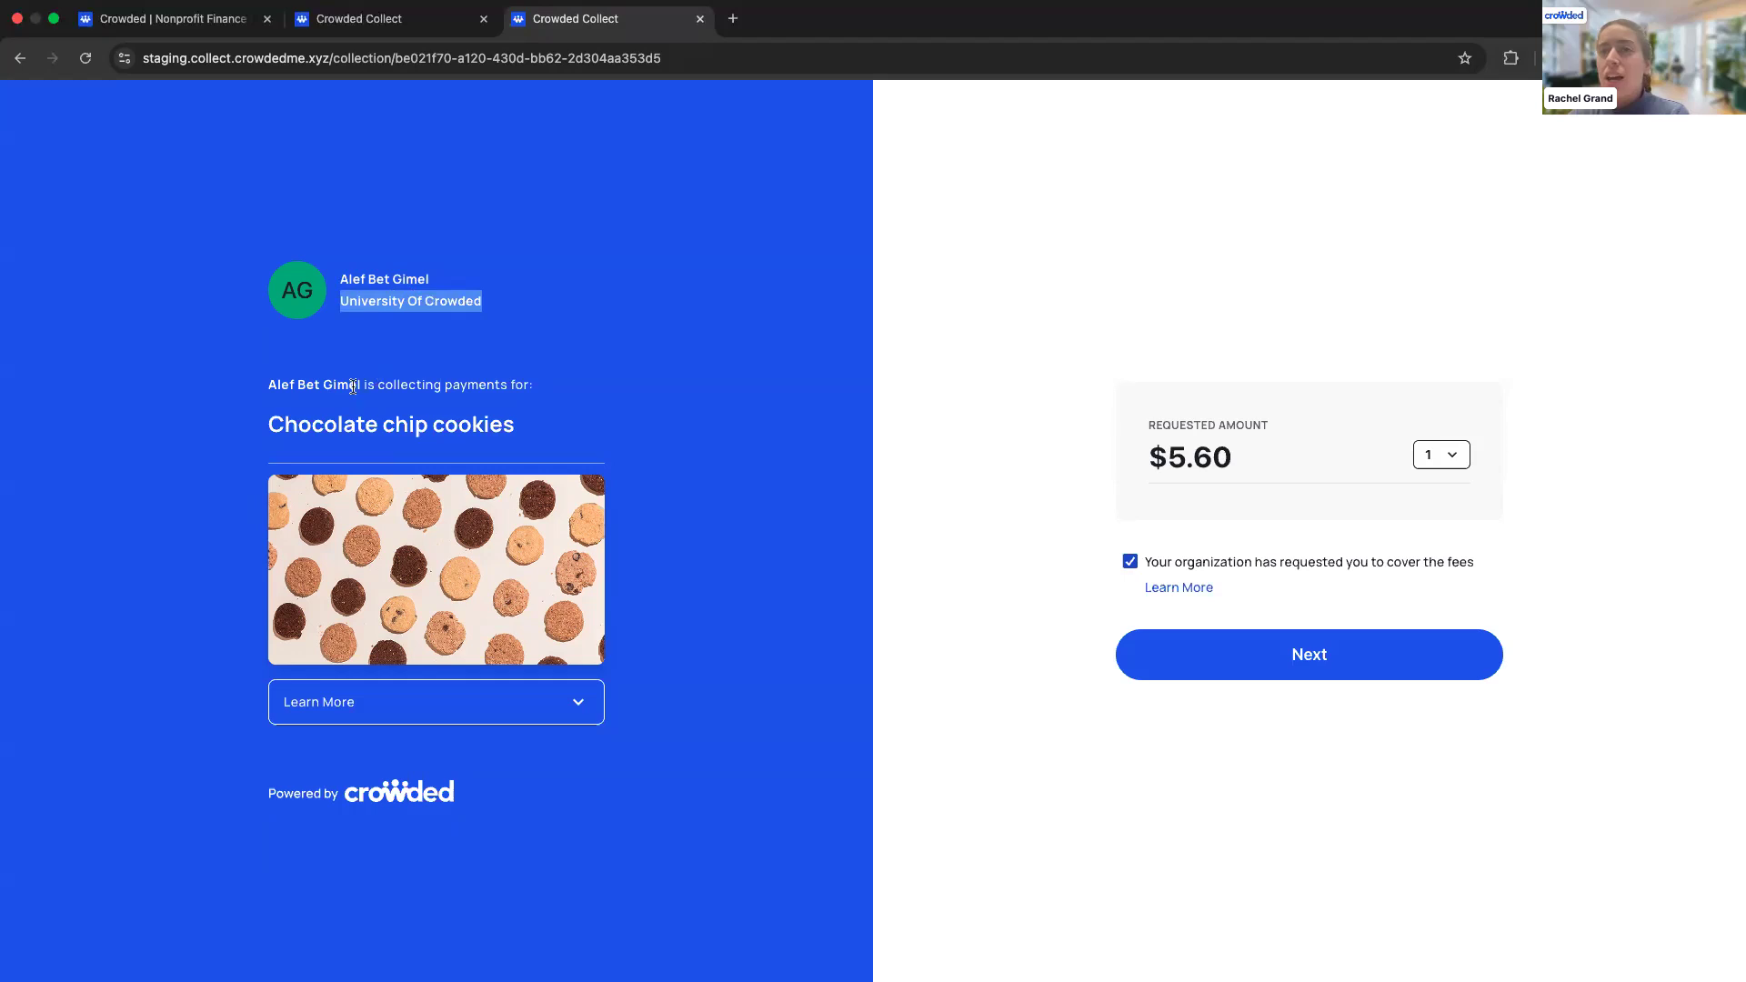
left_click_drag(271, 424, 502, 457)
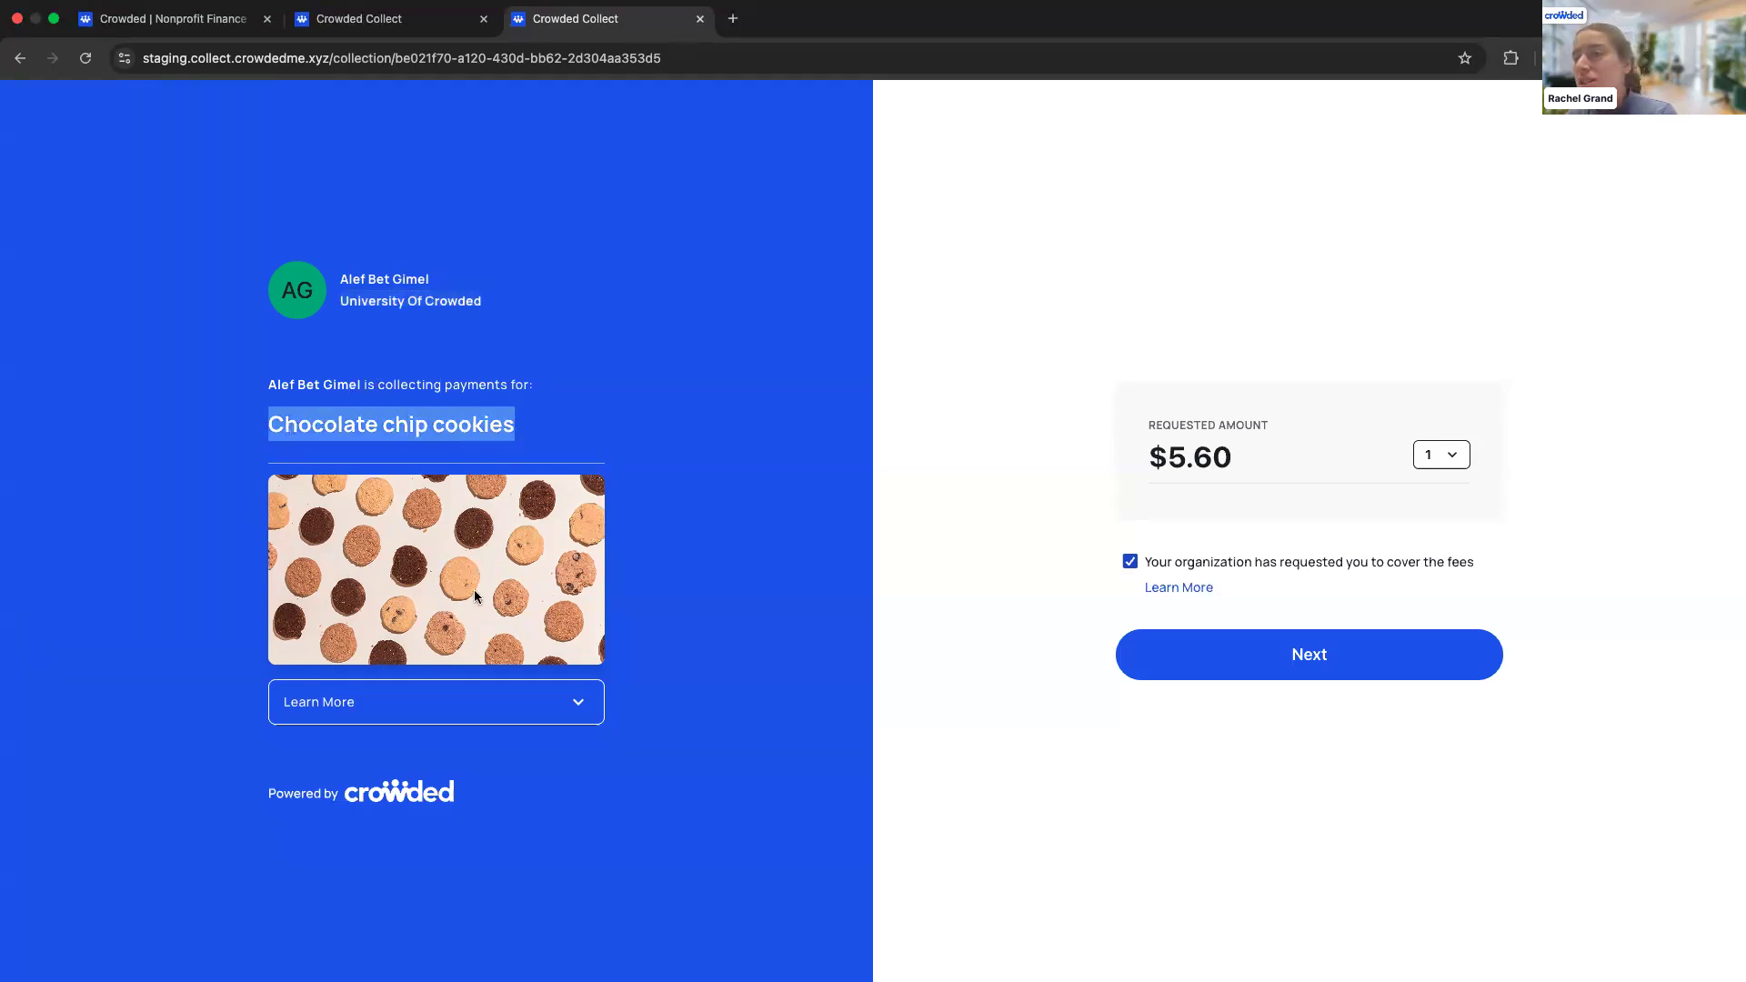
left_click(545, 706)
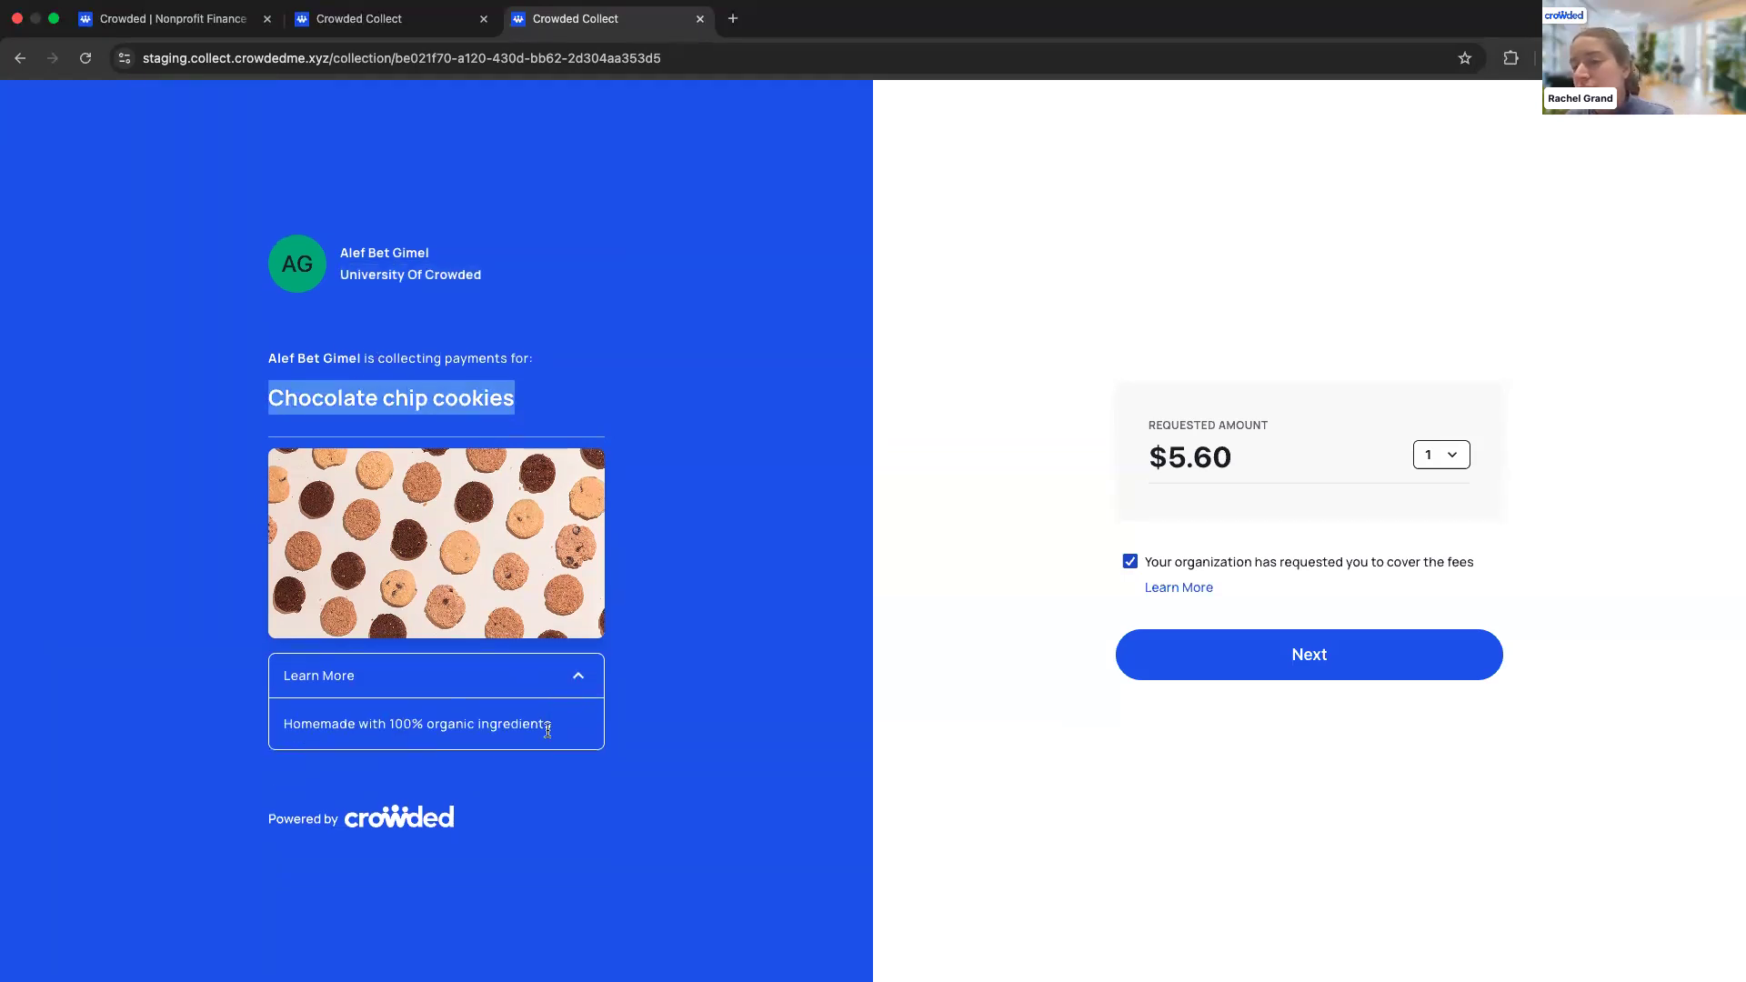
left_click(580, 679)
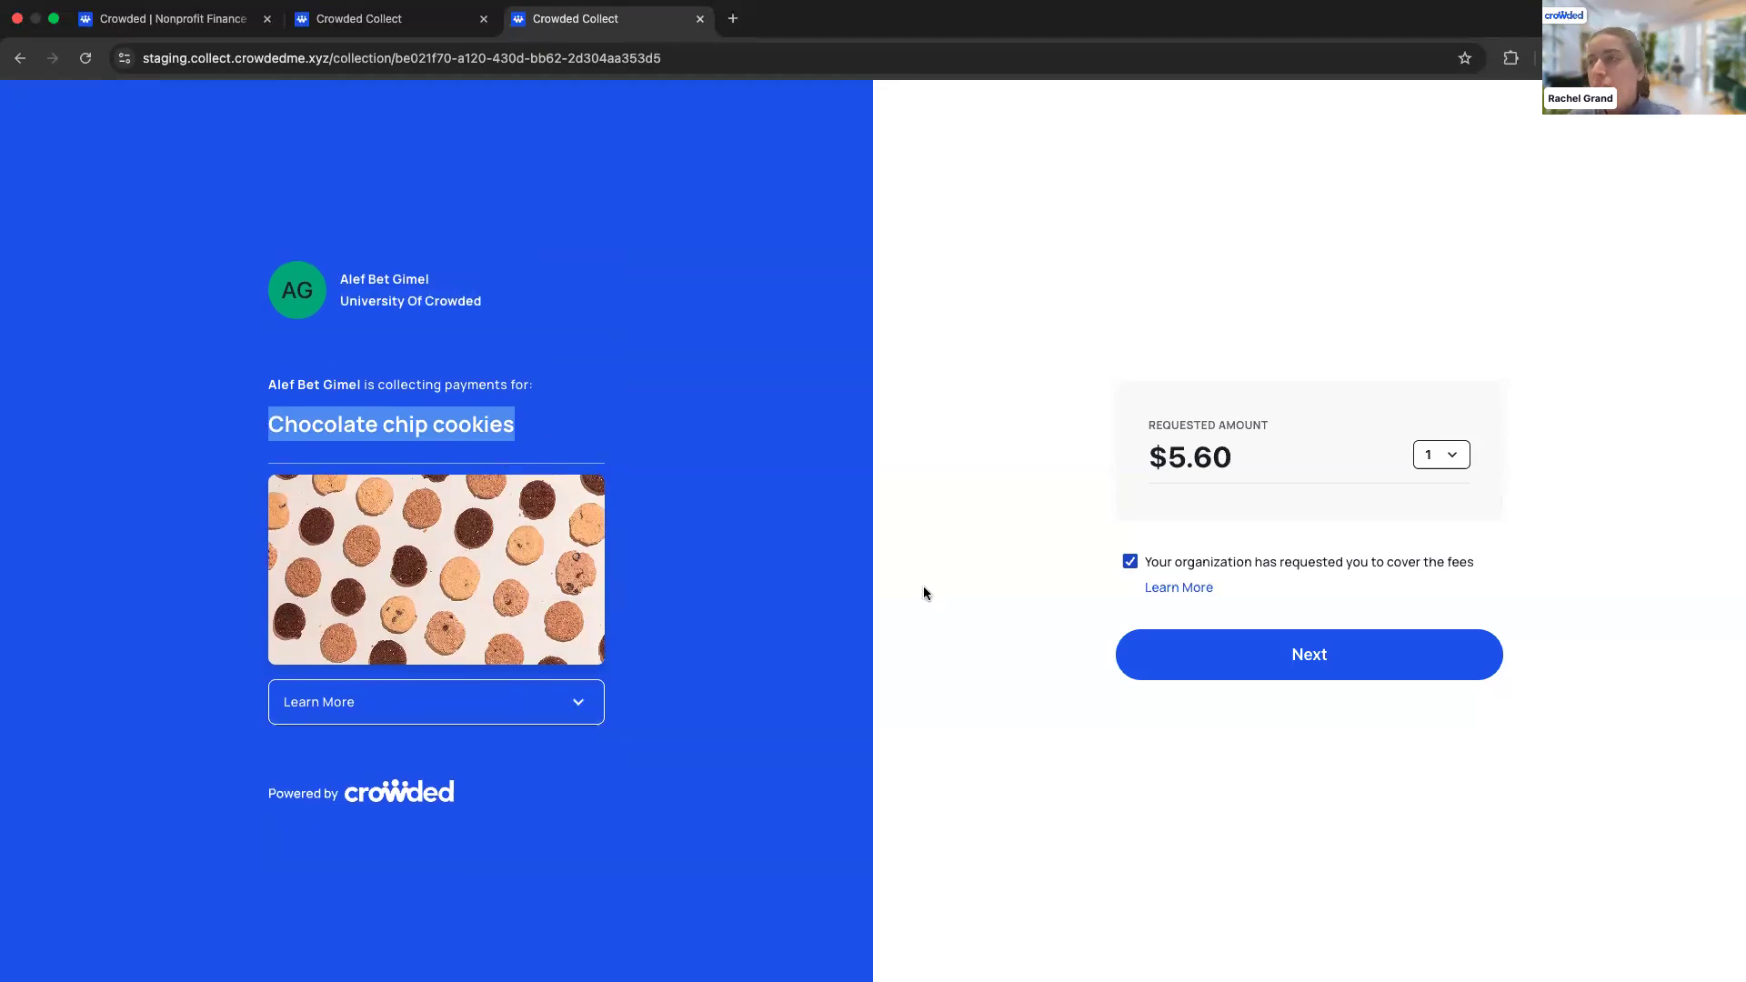
left_click(537, 429)
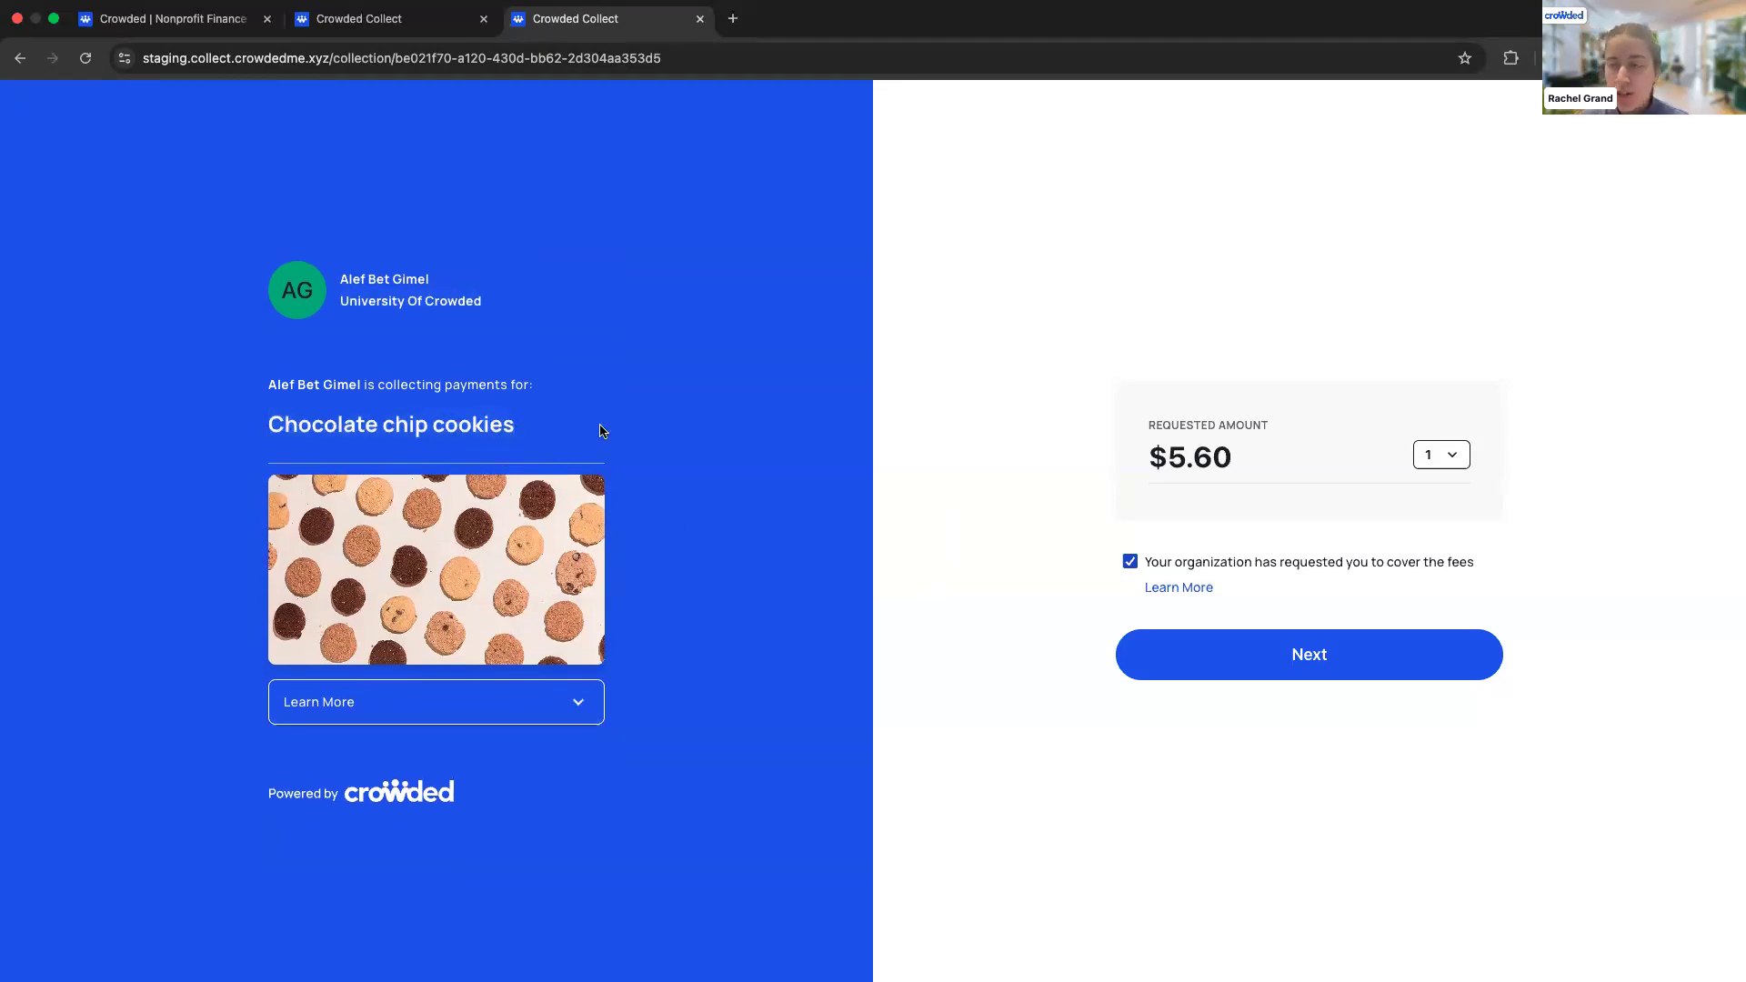
- Set the payment quantity to 4, opt out of covering the fees, and continue to the payer details
left_click(1451, 459)
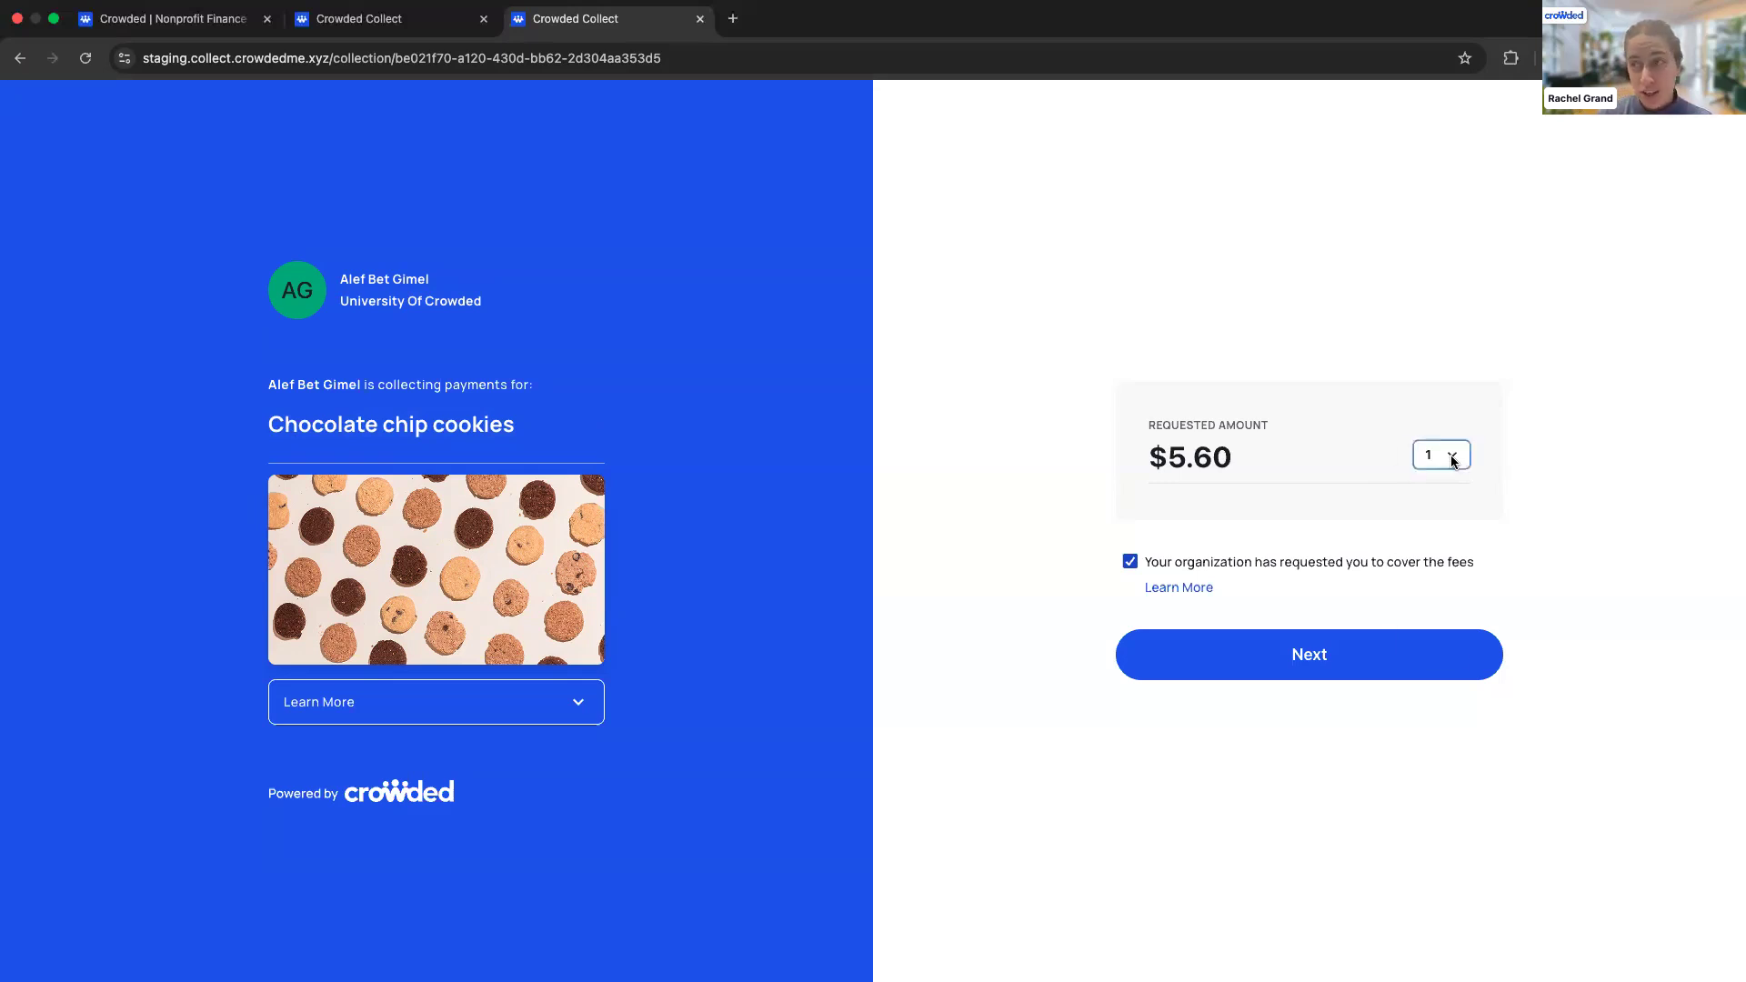
left_click(1435, 515)
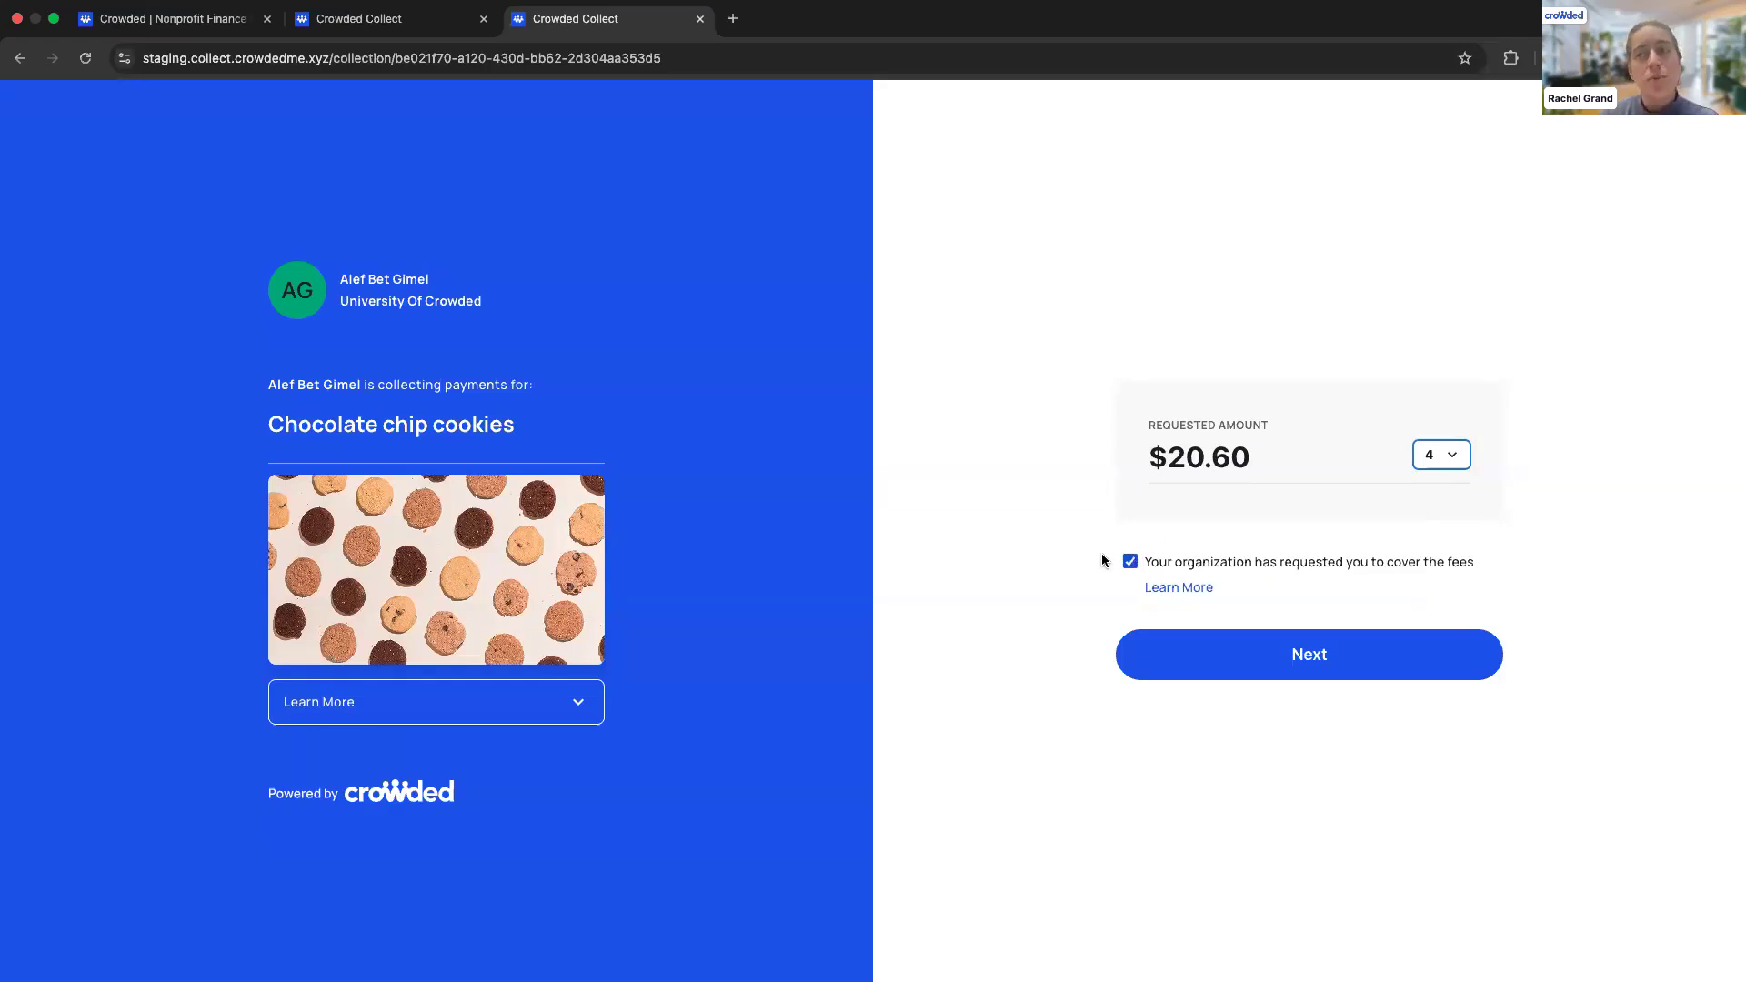
left_click(1130, 564)
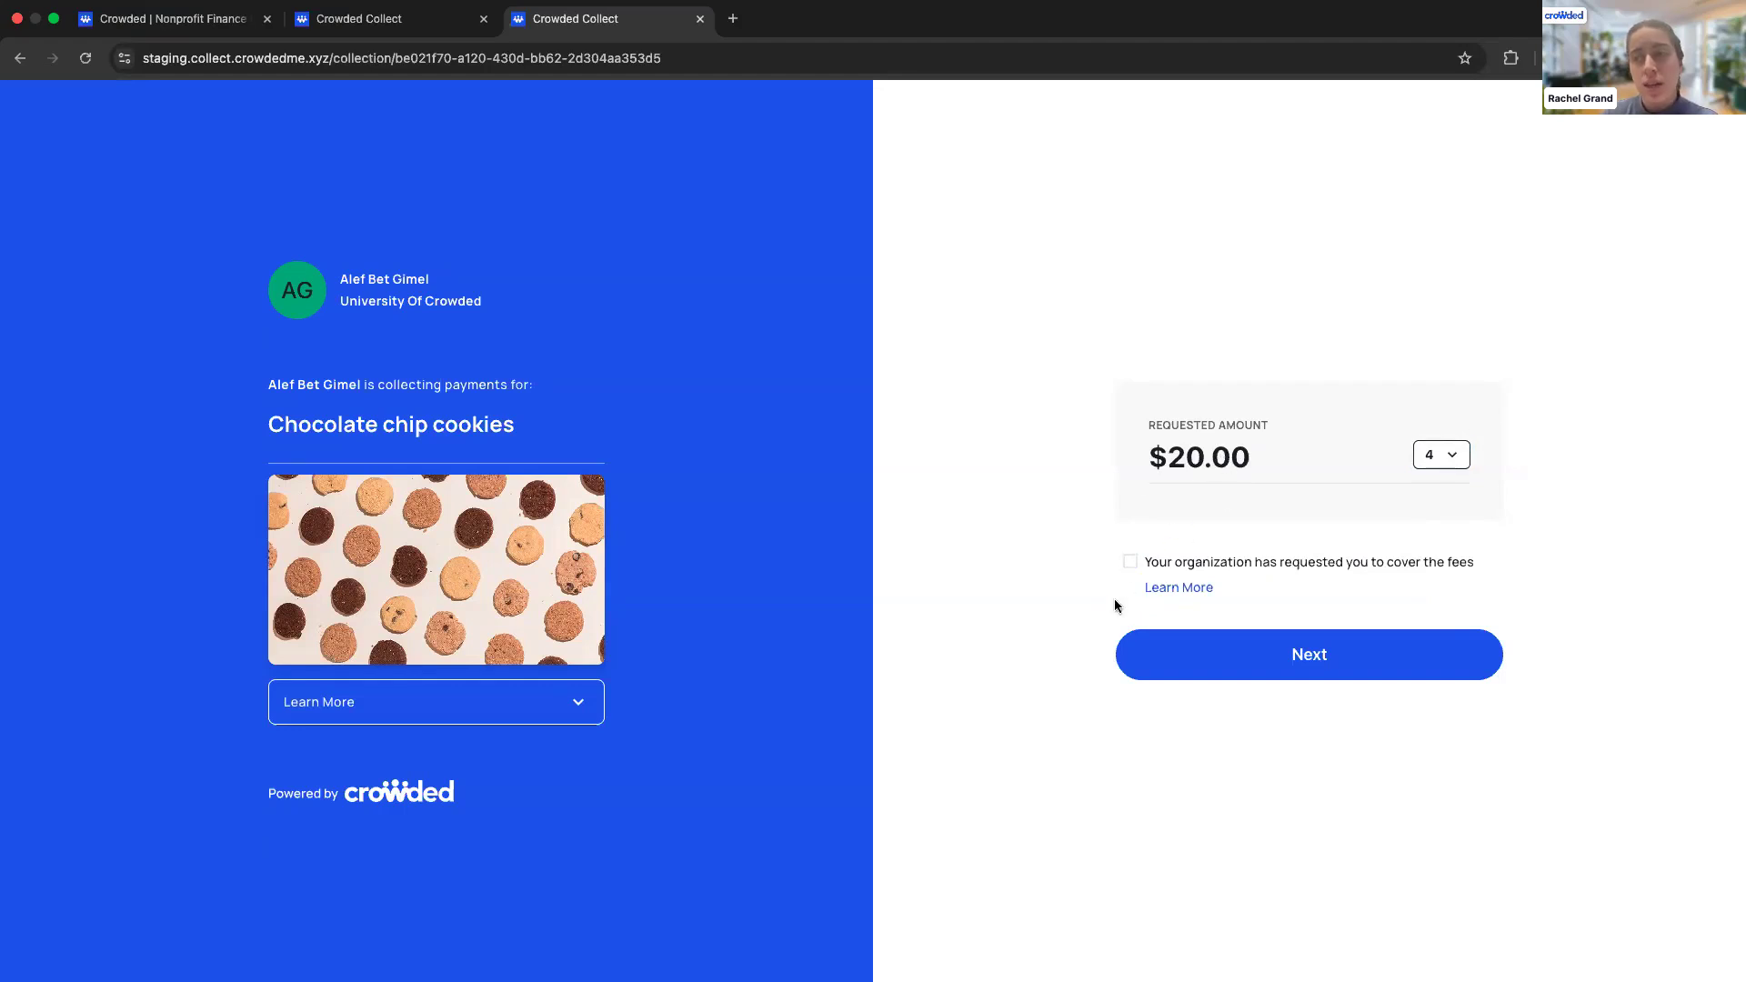
left_click(1214, 652)
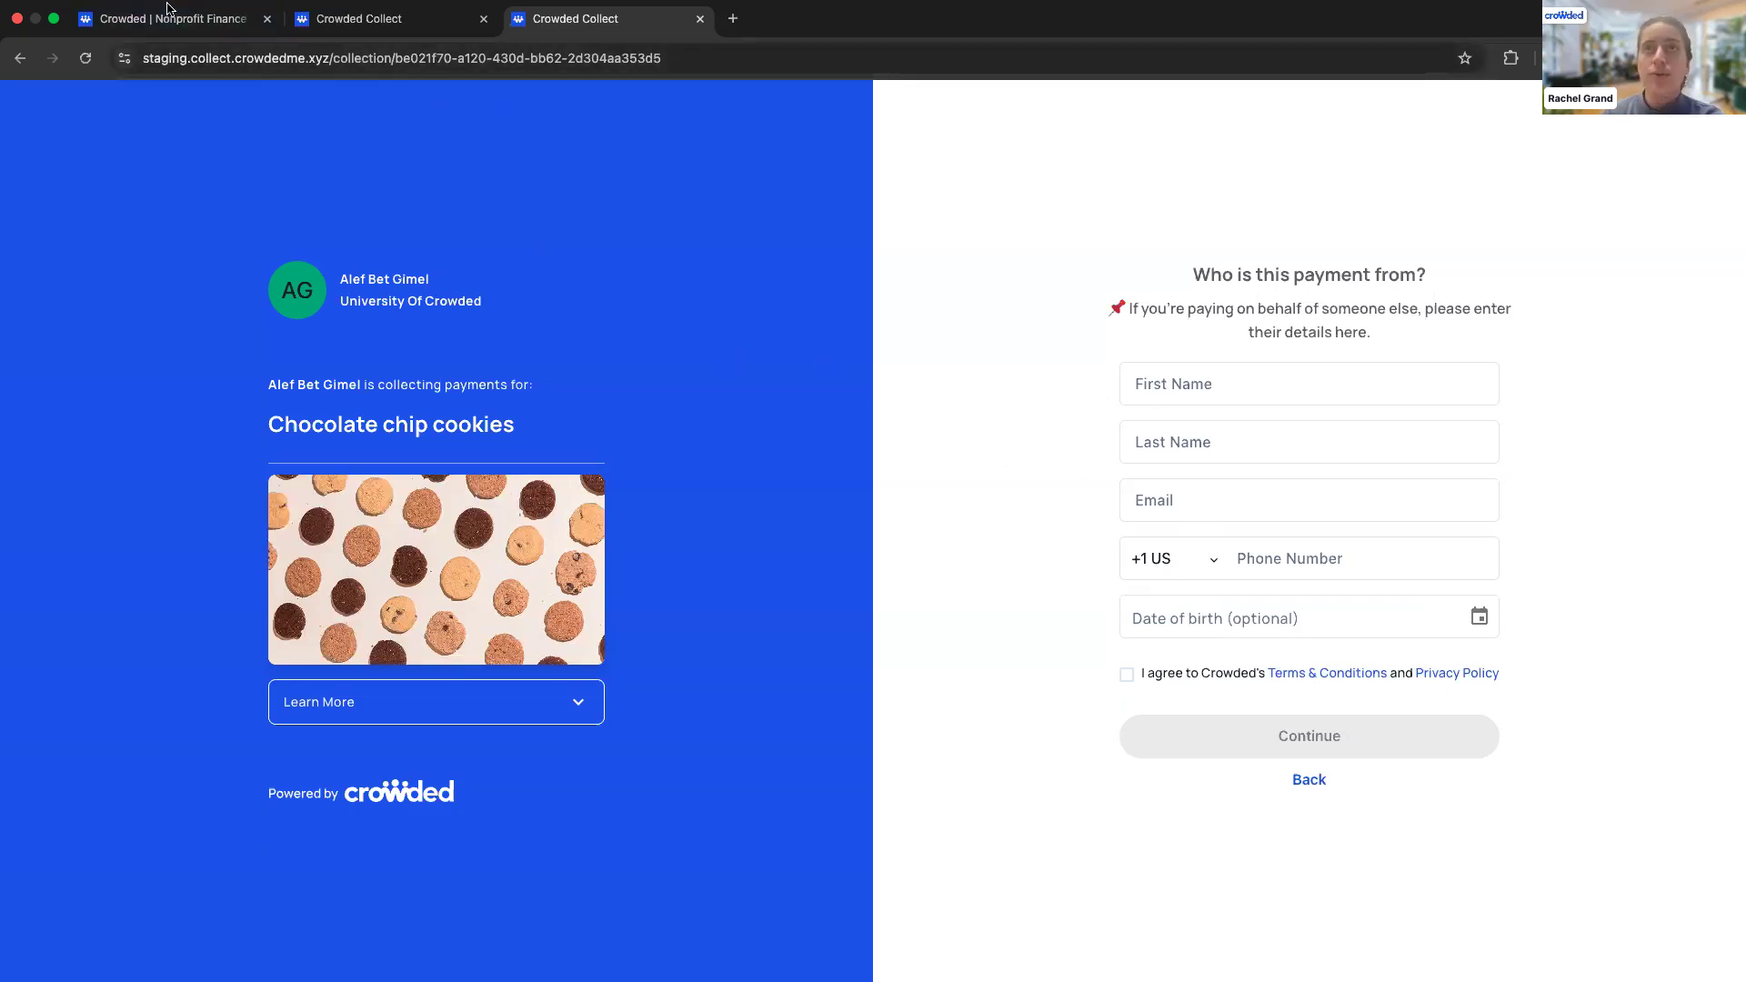
- Return to the Crowded portal tab and start a new Open Amount collection named "Mint chip cookies"
left_click(158, 45)
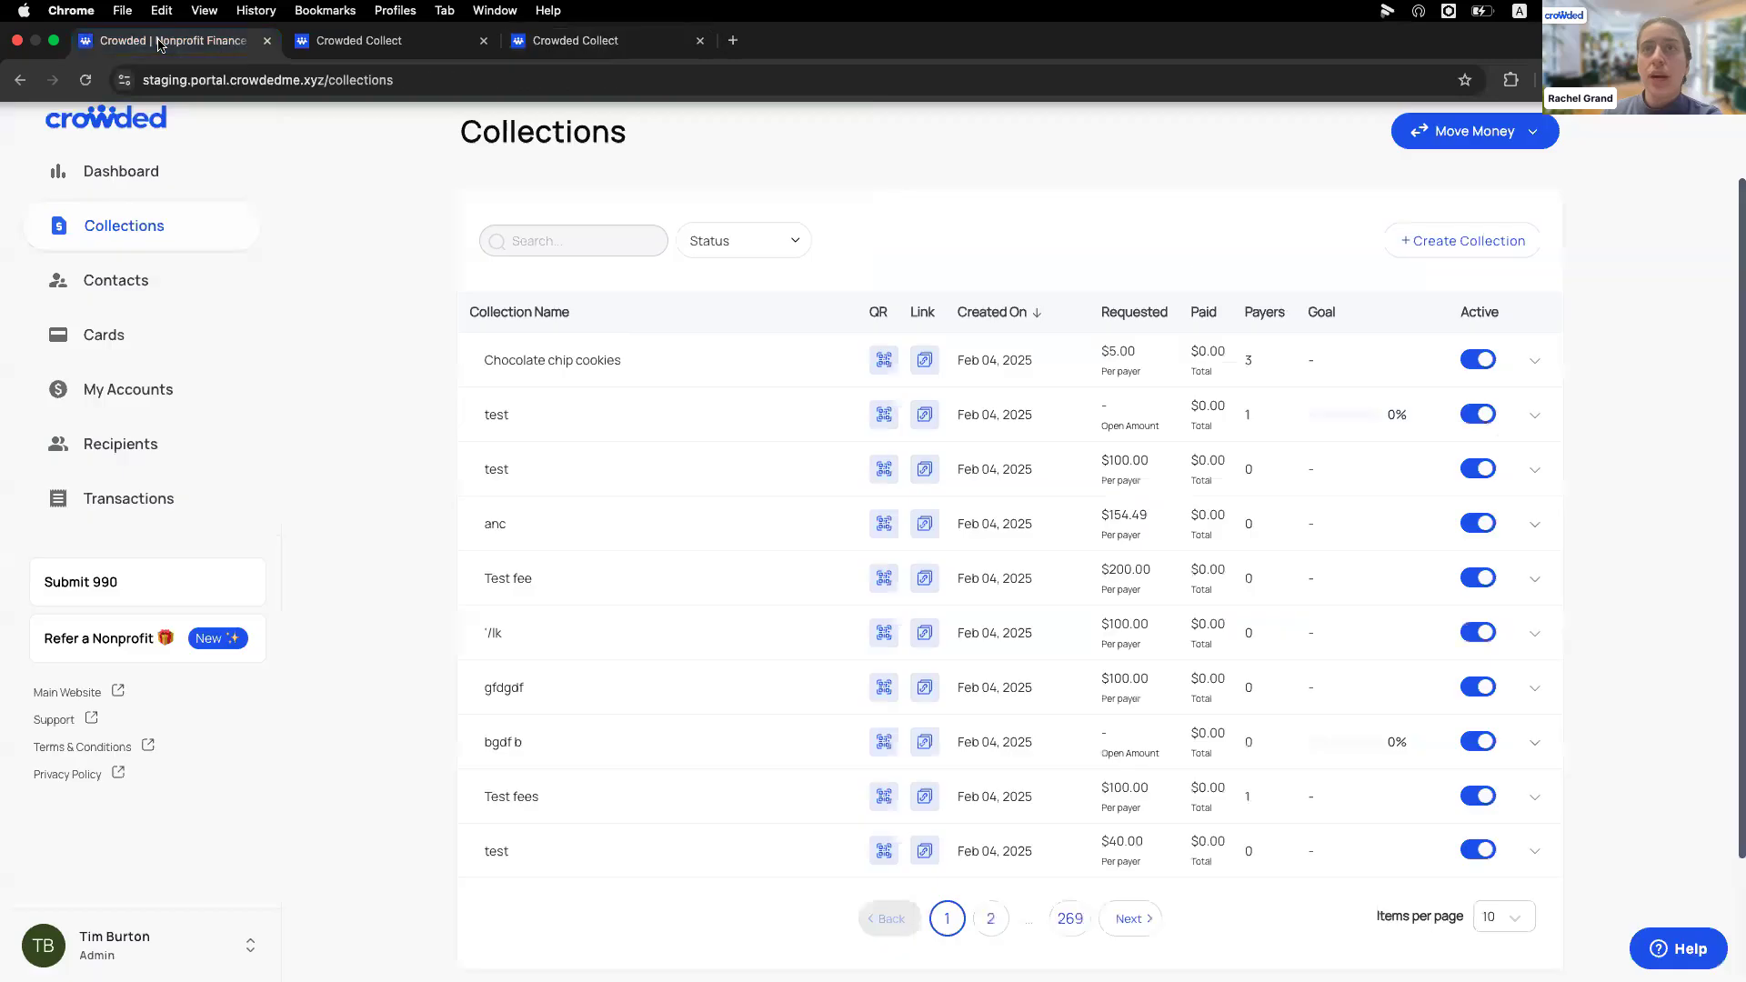
left_click(1443, 244)
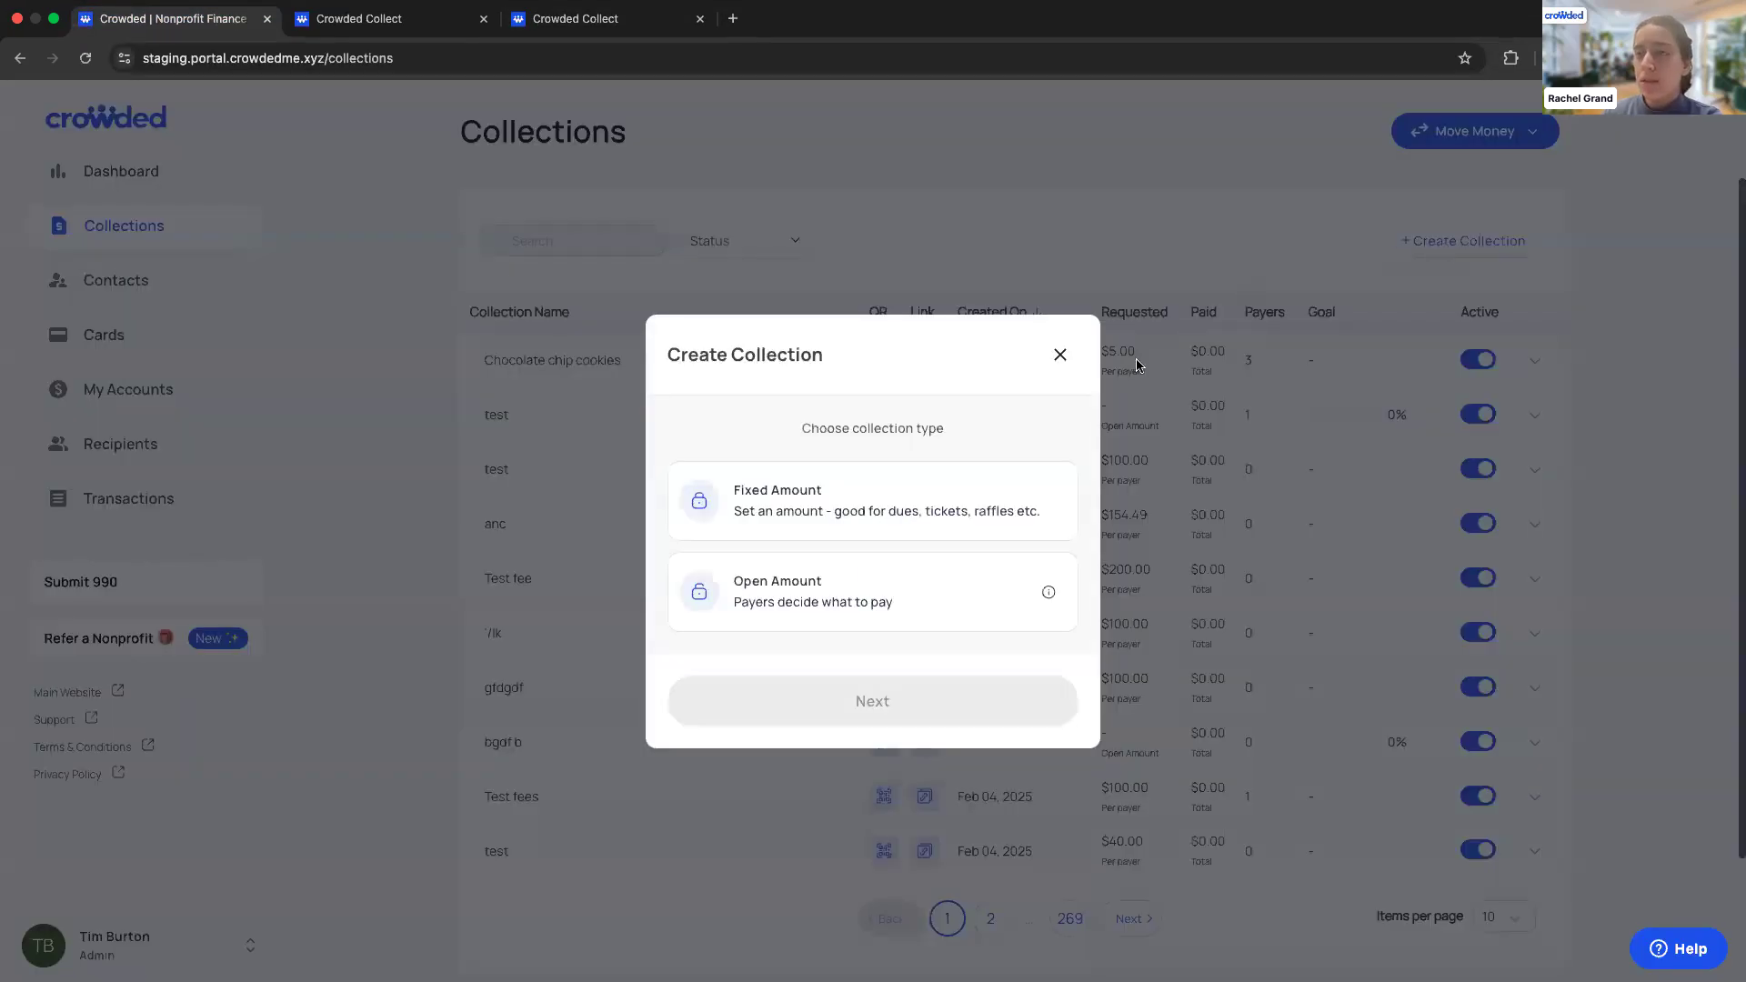
left_click(777, 606)
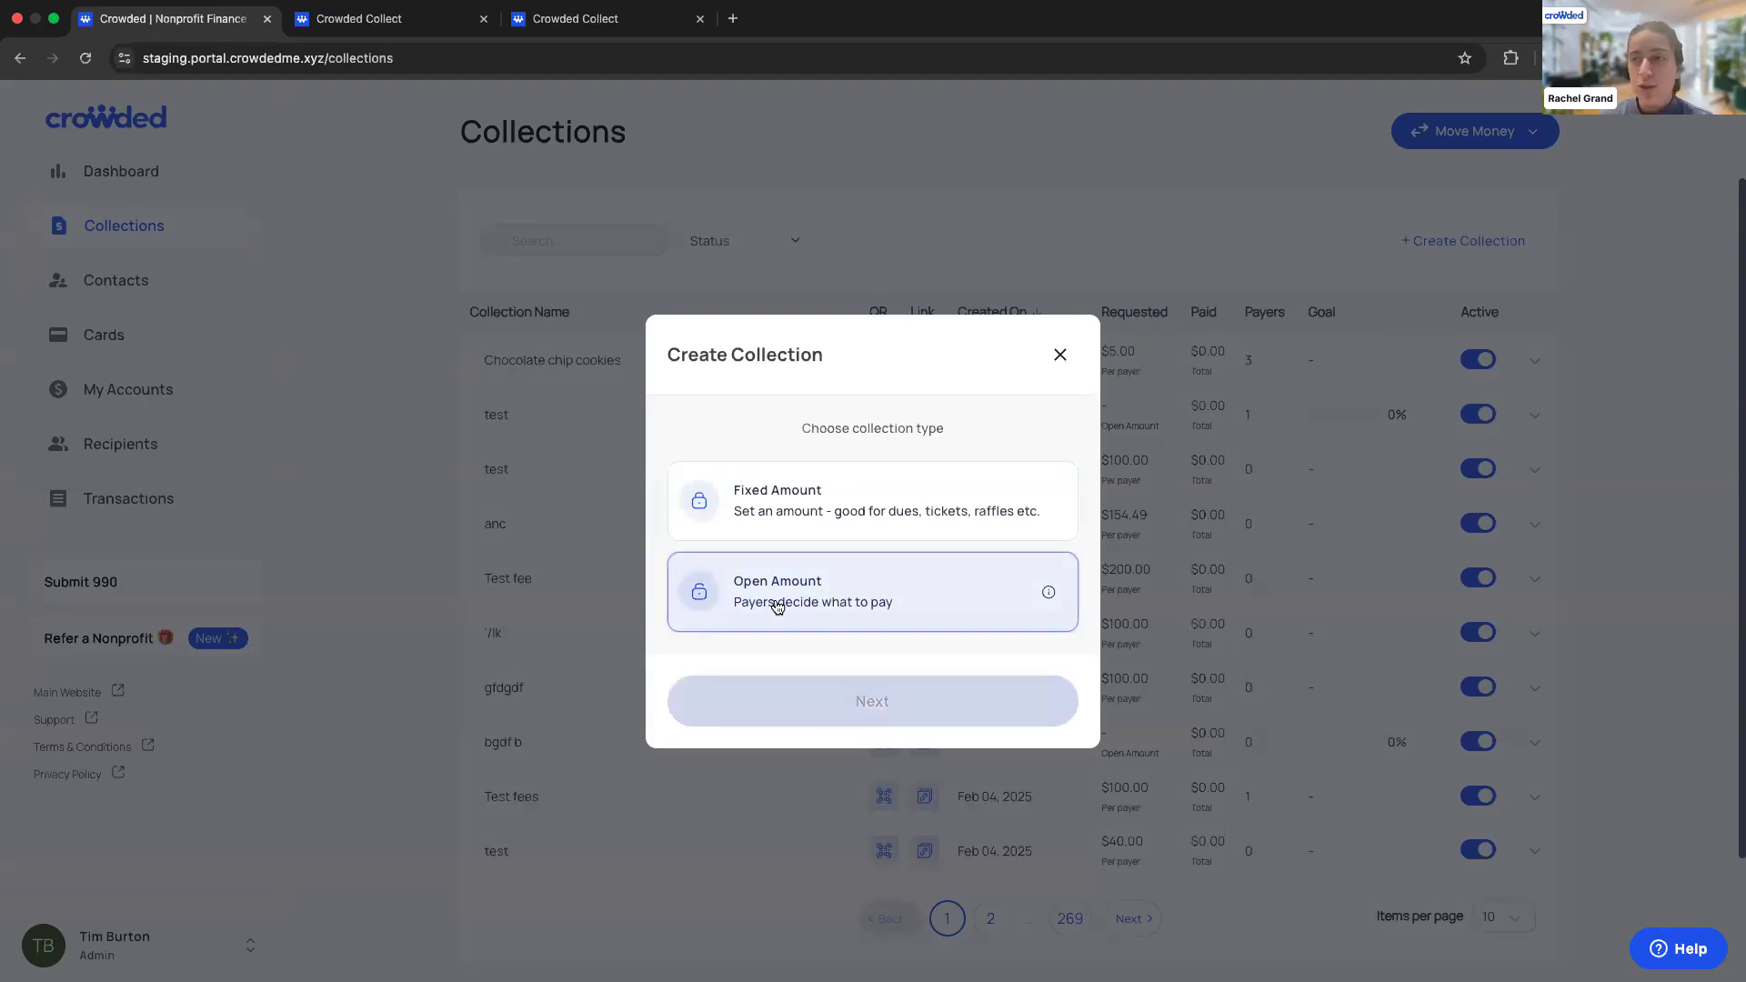
left_click(845, 706)
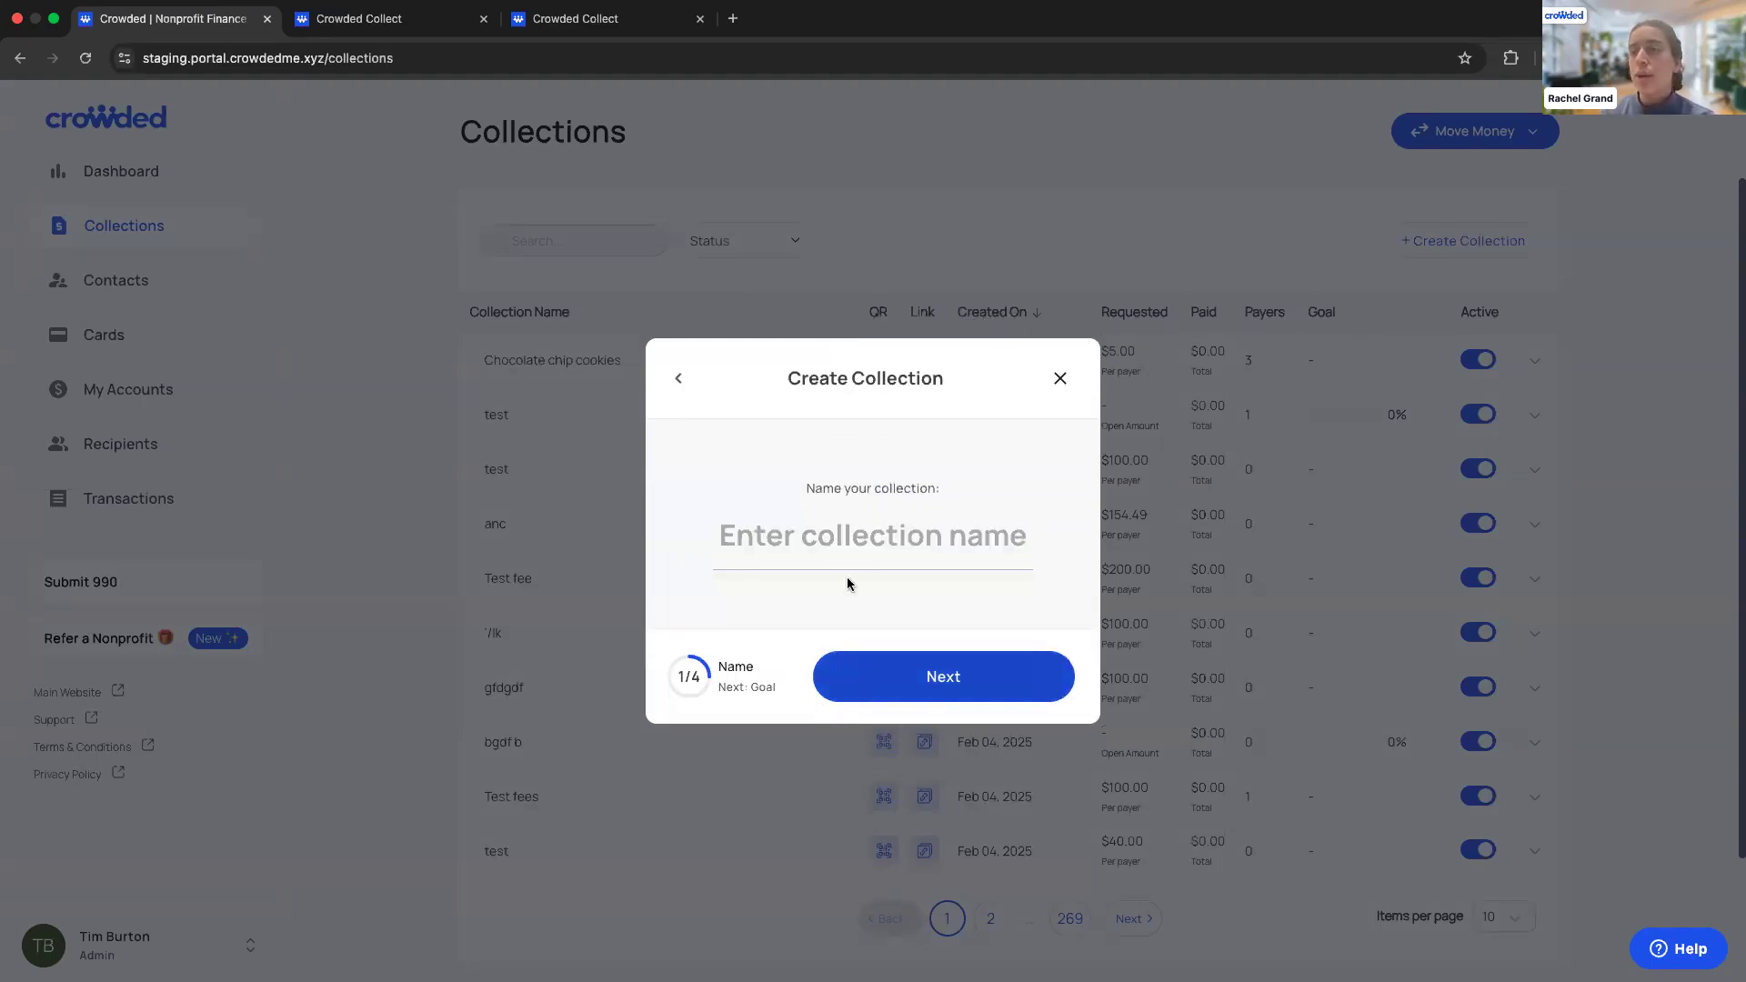
left_click(849, 546)
type("Mint chip cp")
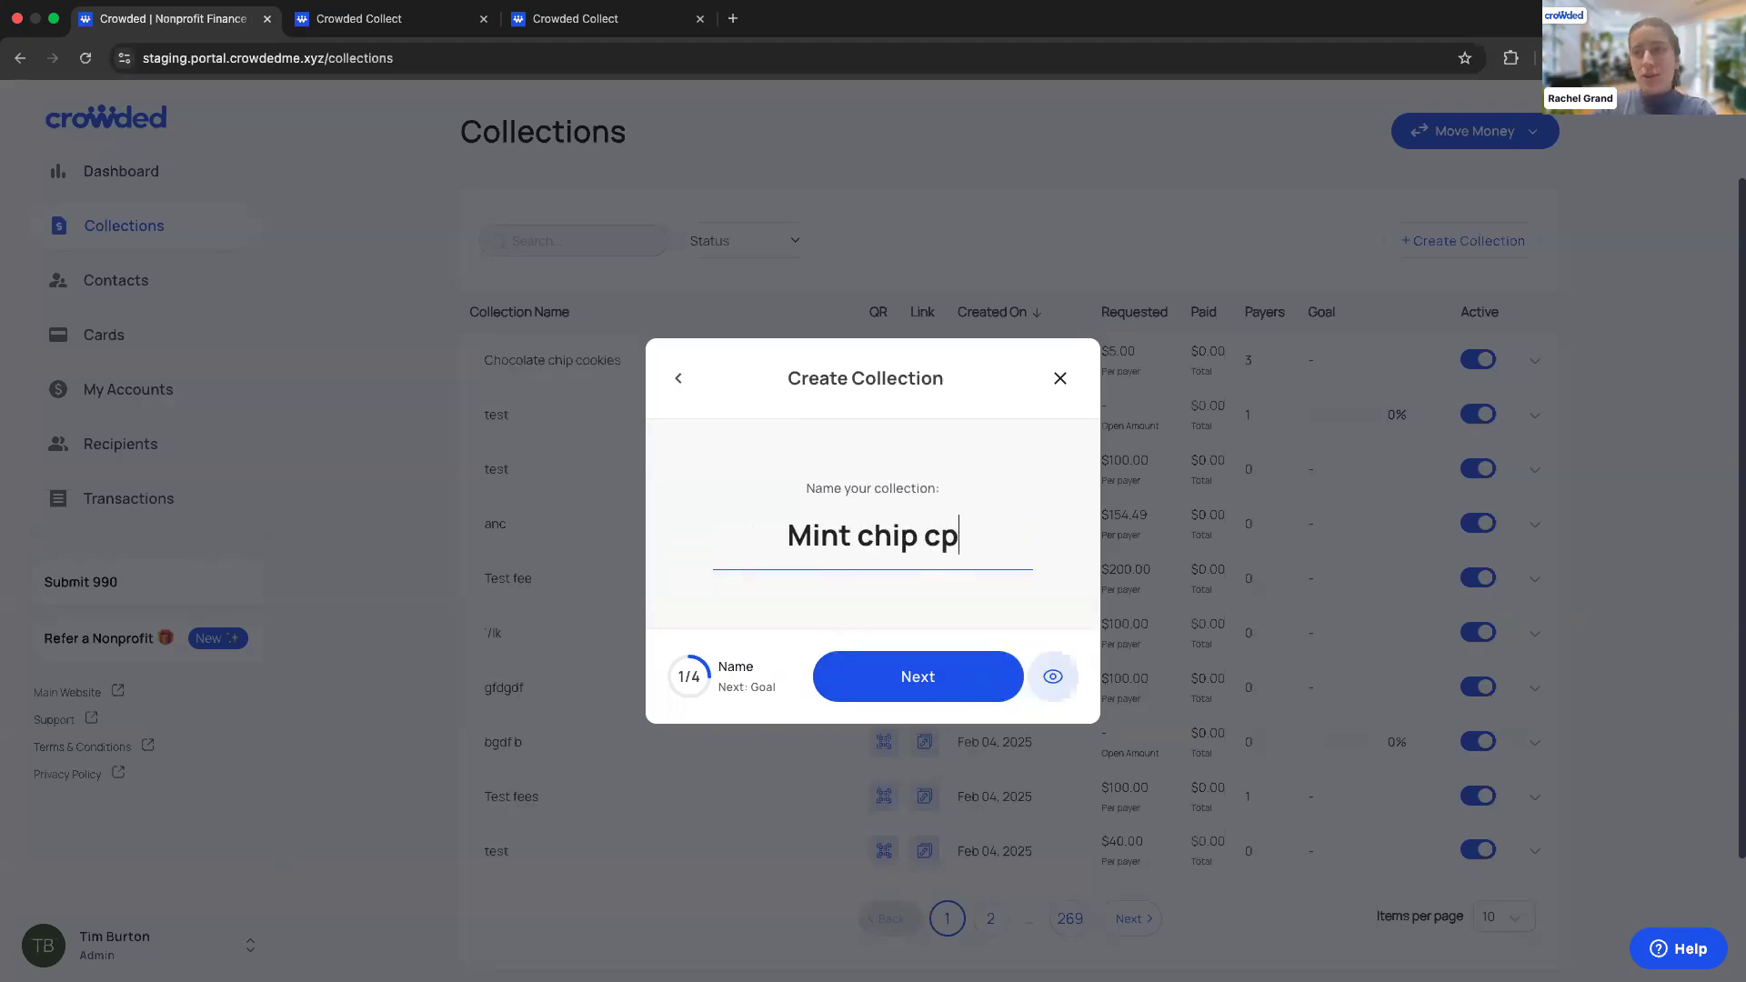
key("BackSpace")
type("ookies")
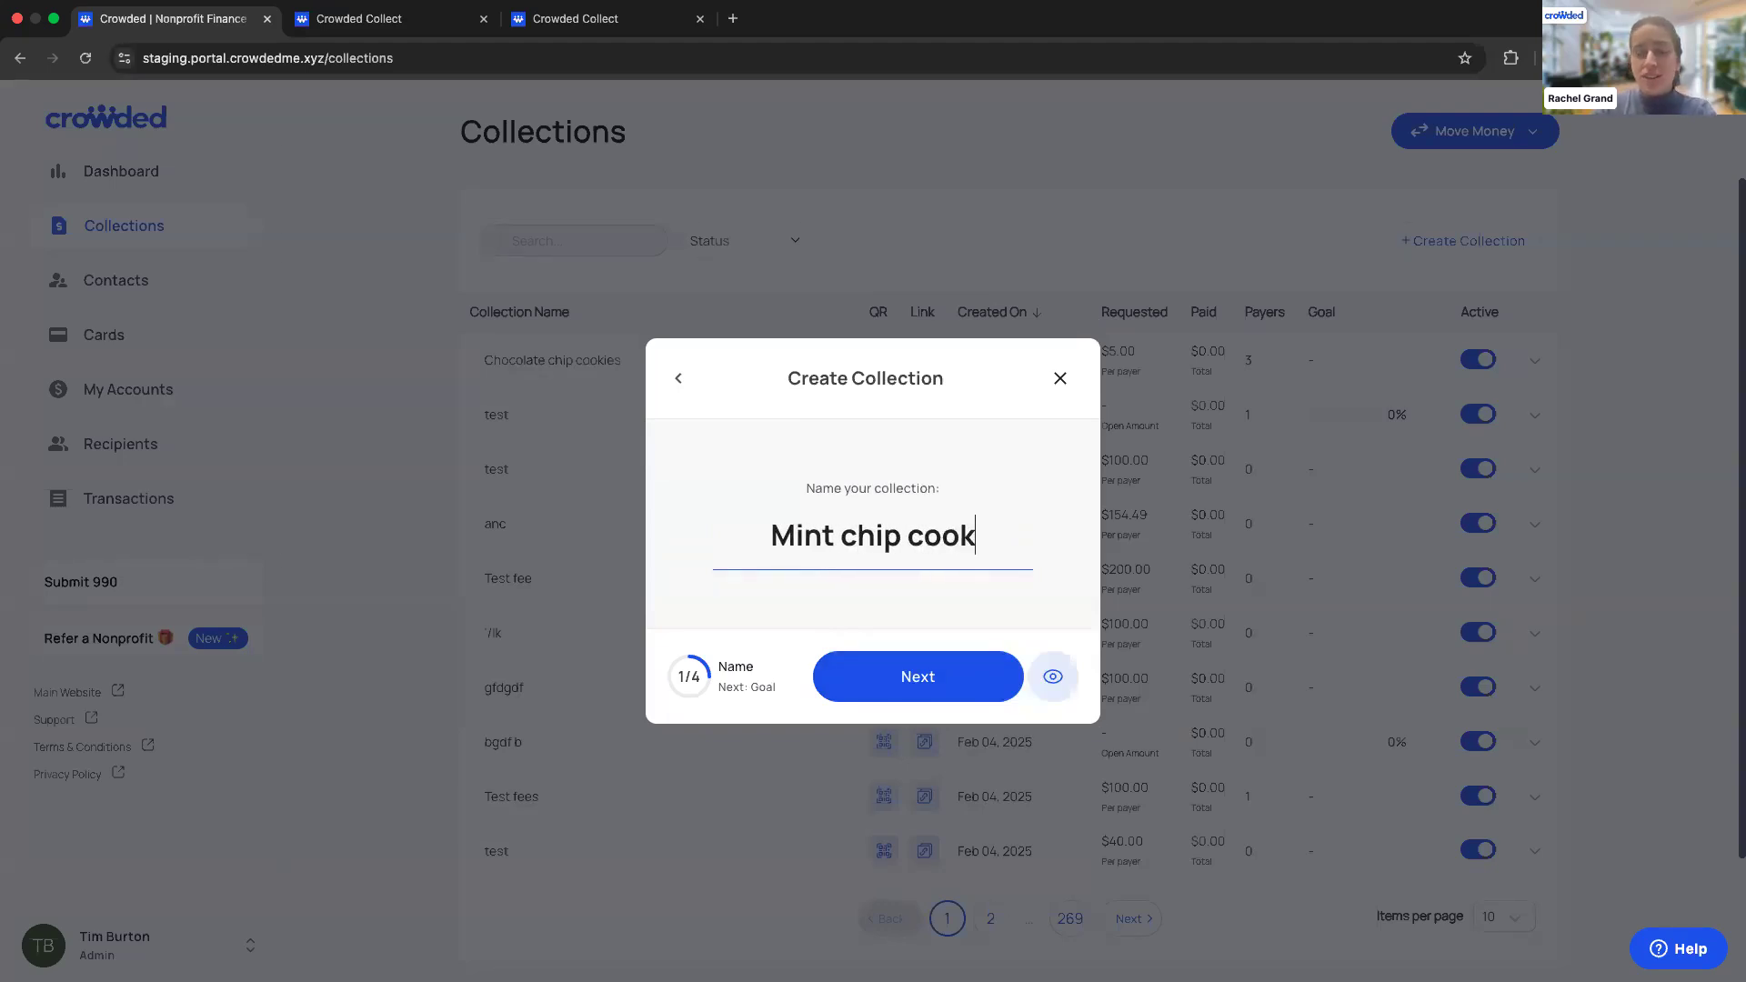
left_click(879, 690)
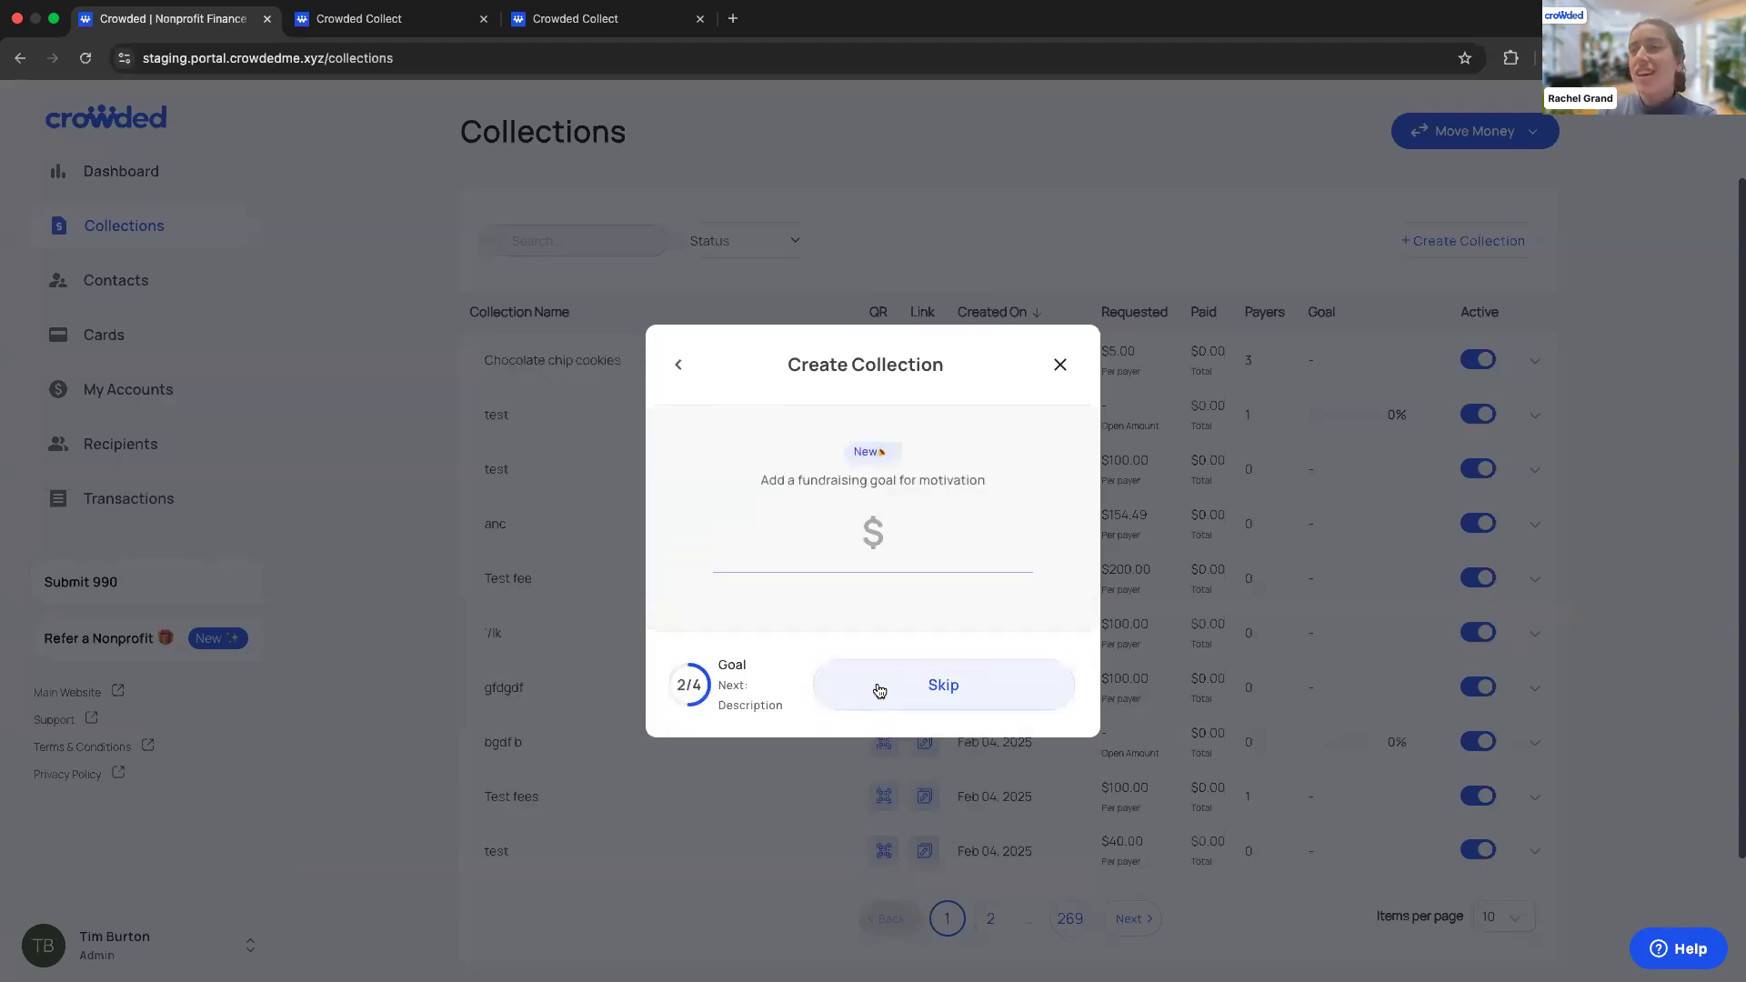
- Set the fundraising goal to $10000, skip the description and image, and create the collection
left_click(913, 545)
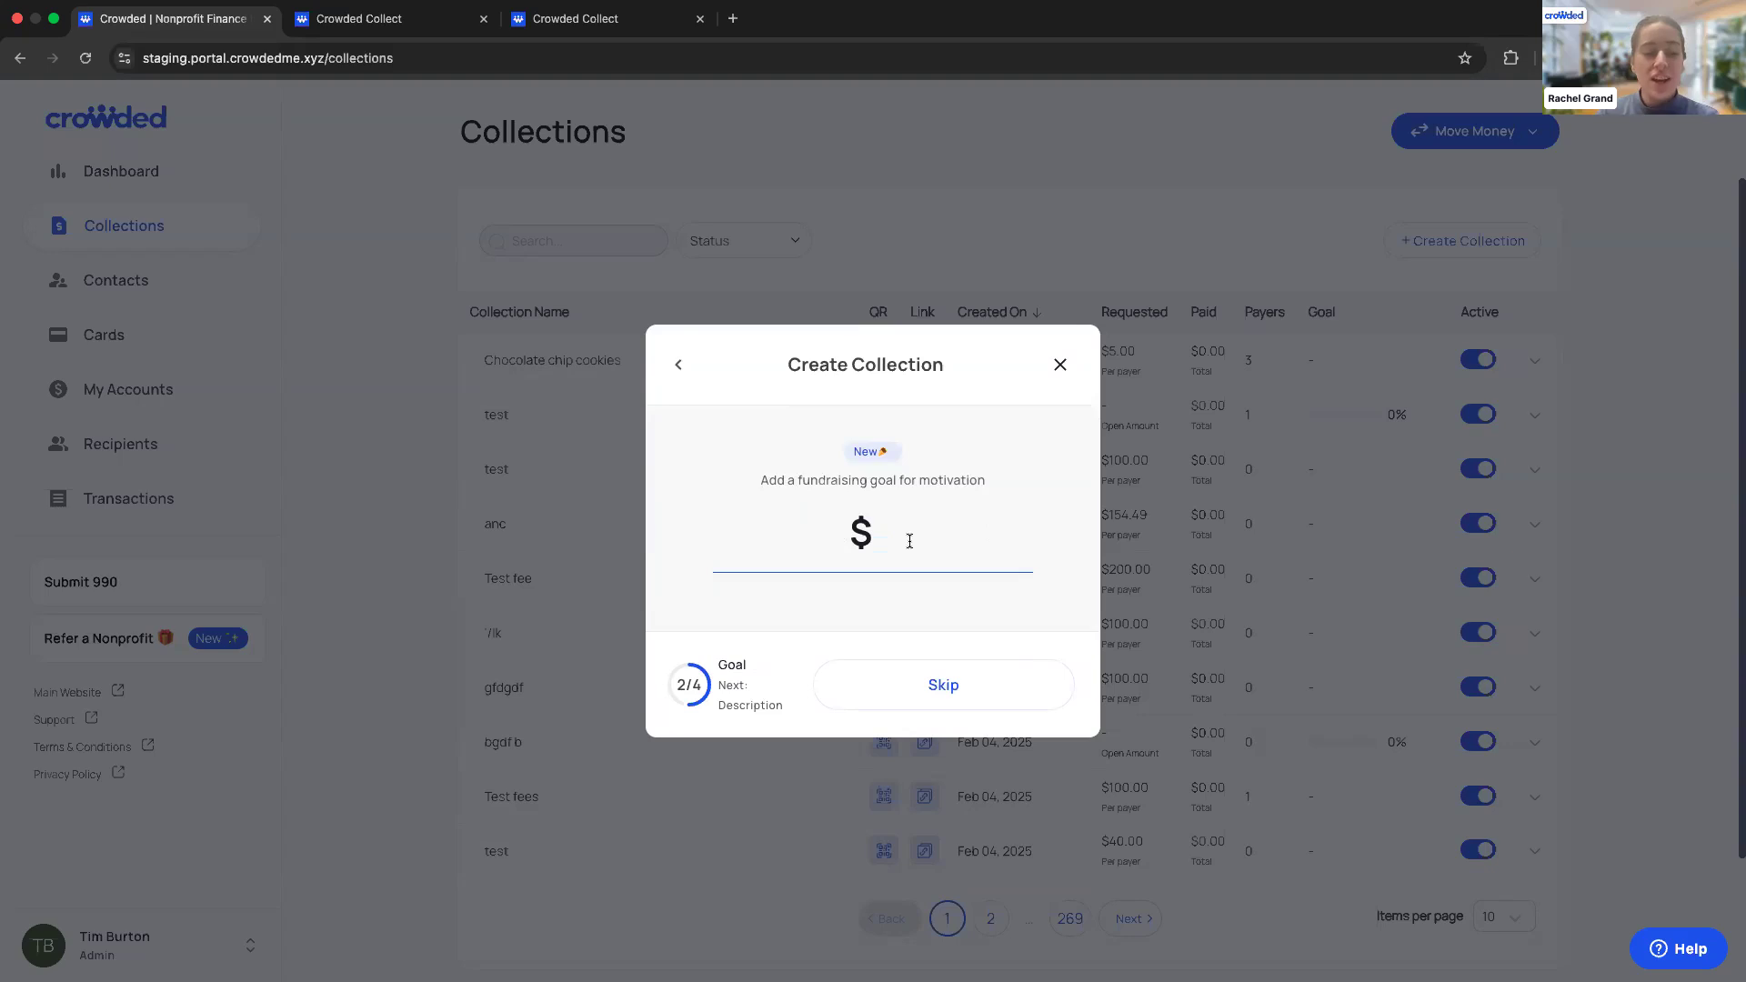
type("10000")
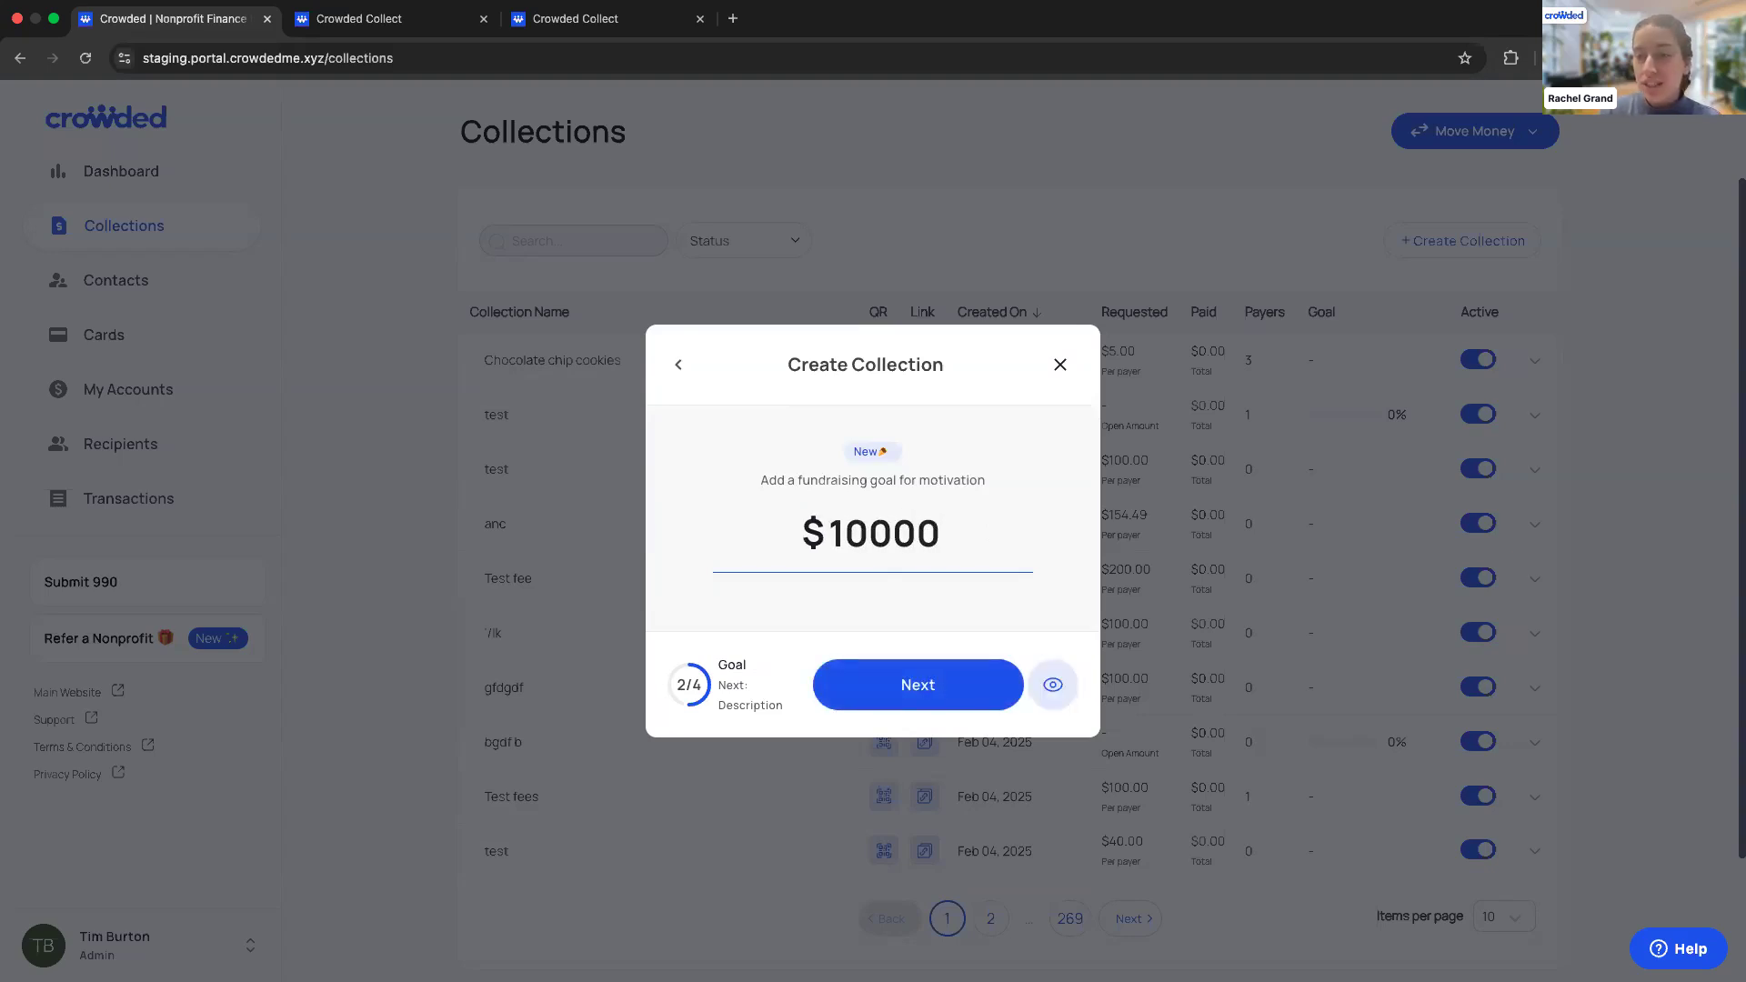
left_click(874, 682)
left_click(924, 718)
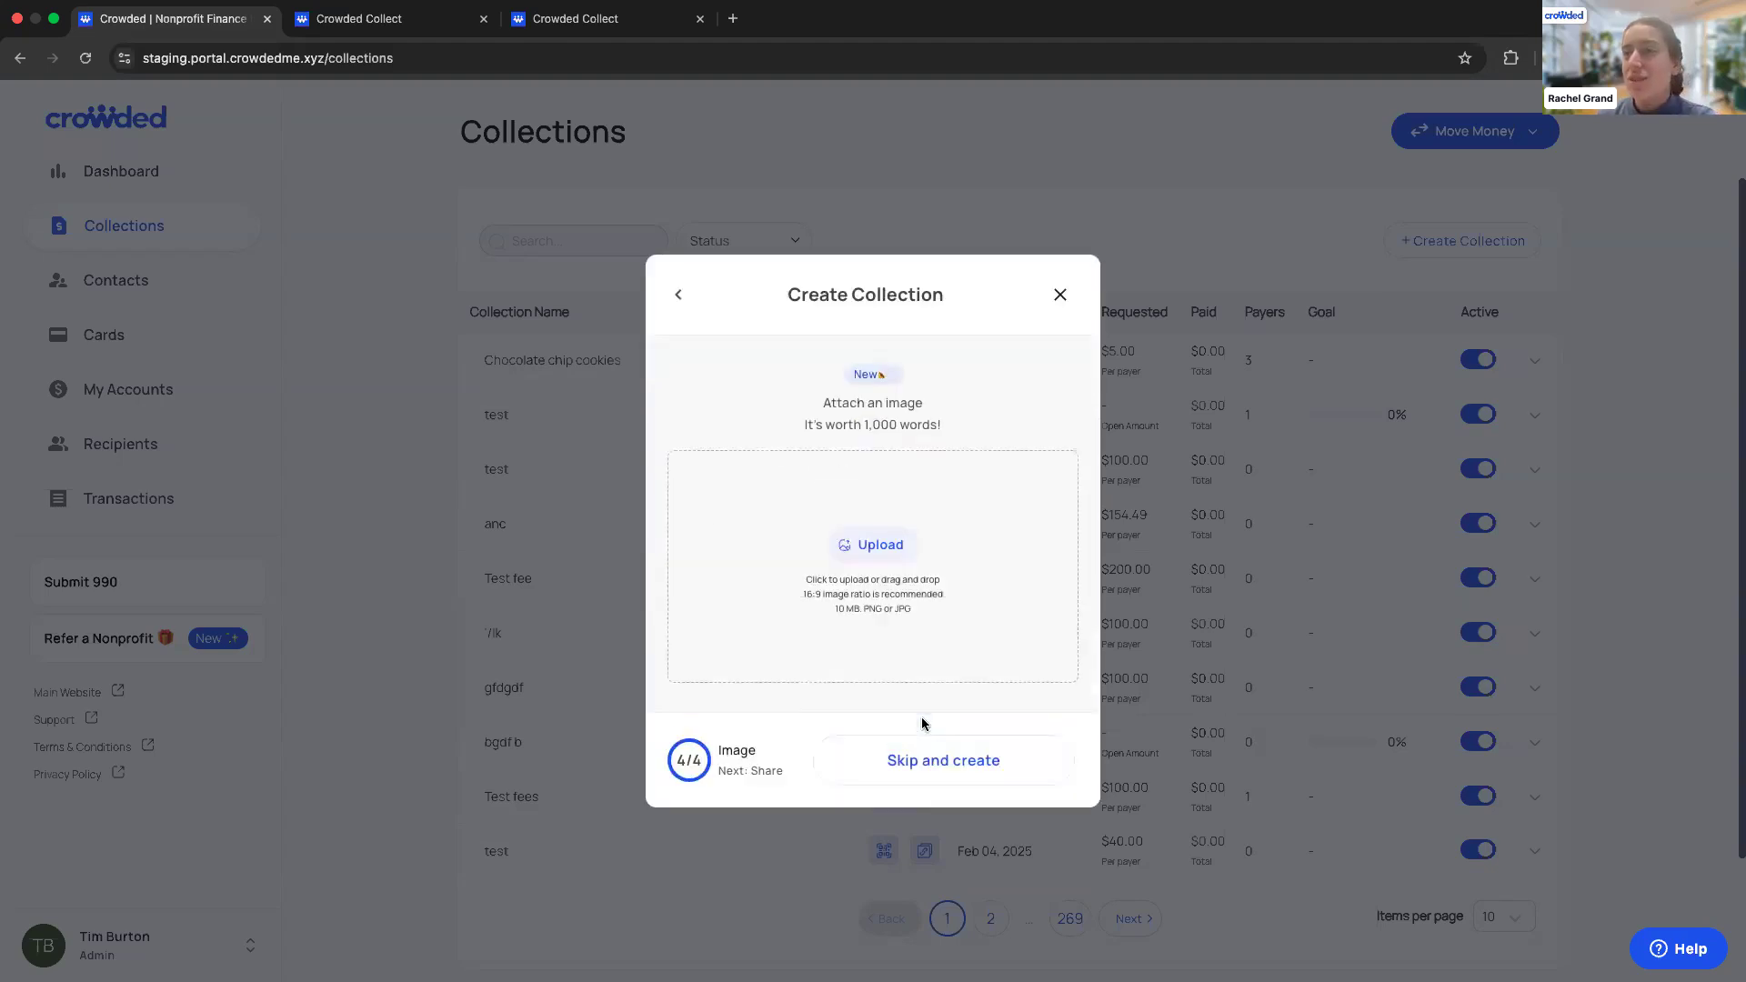
left_click(921, 762)
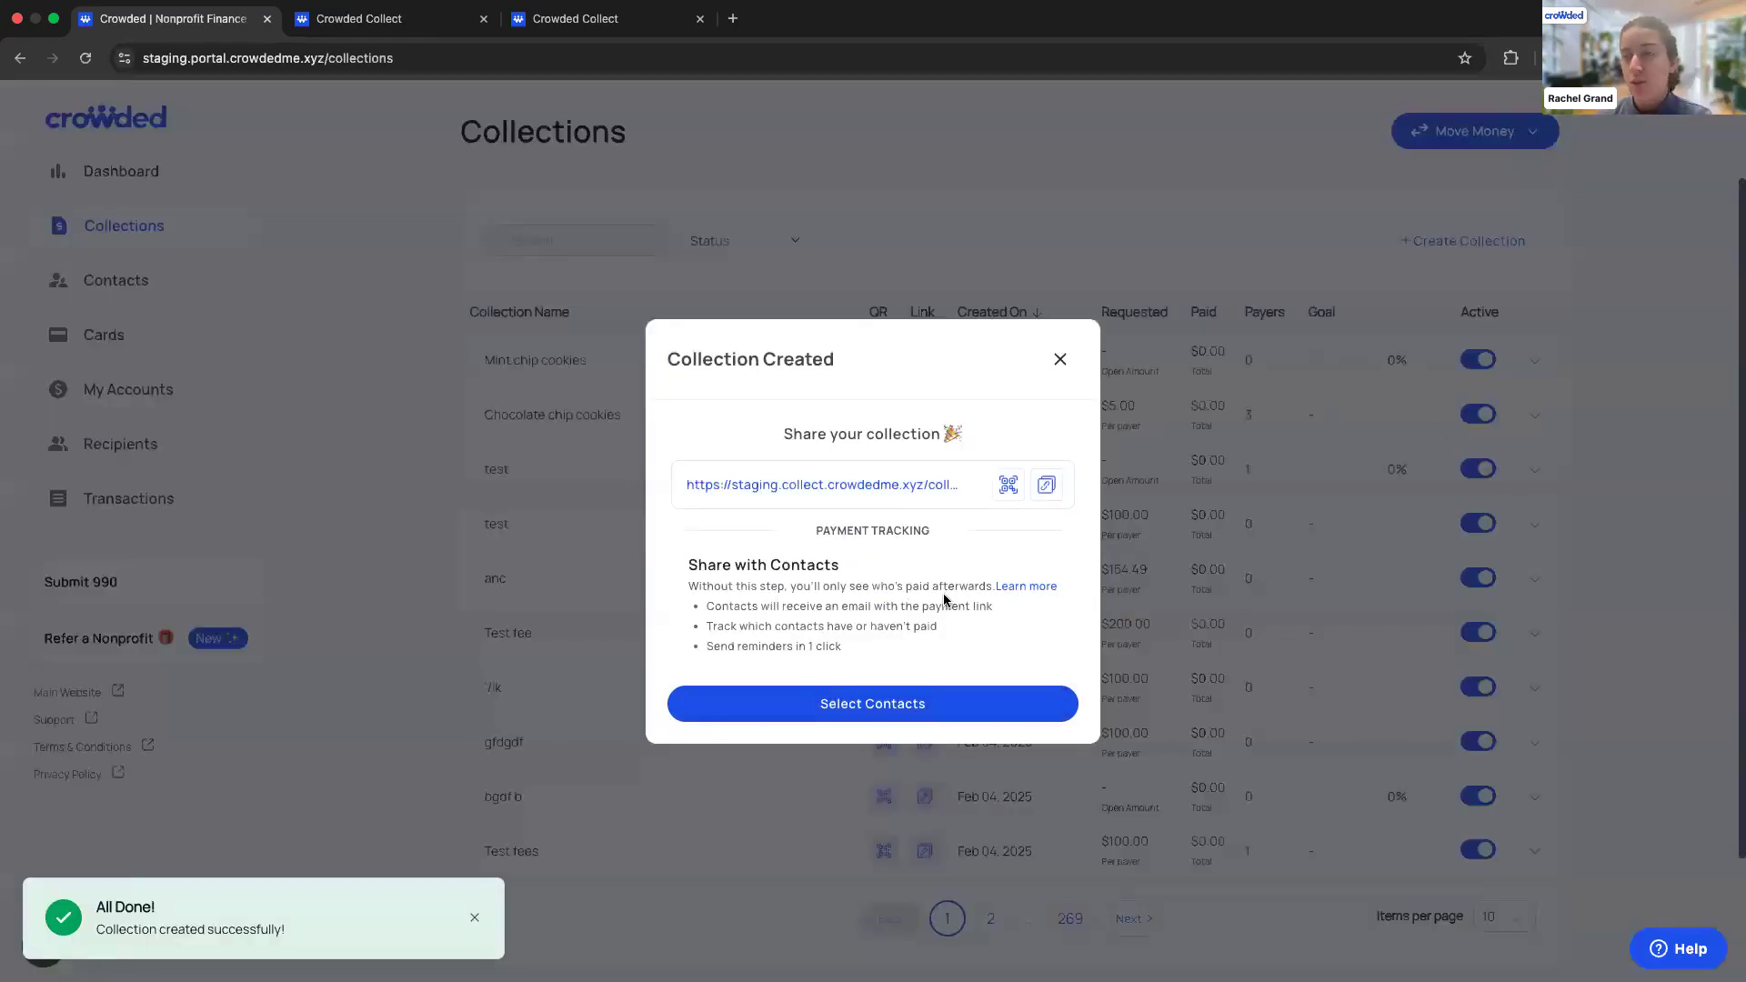
- Copy the Mint chip cookies payment link and open it in a new browser tab
left_click(1046, 484)
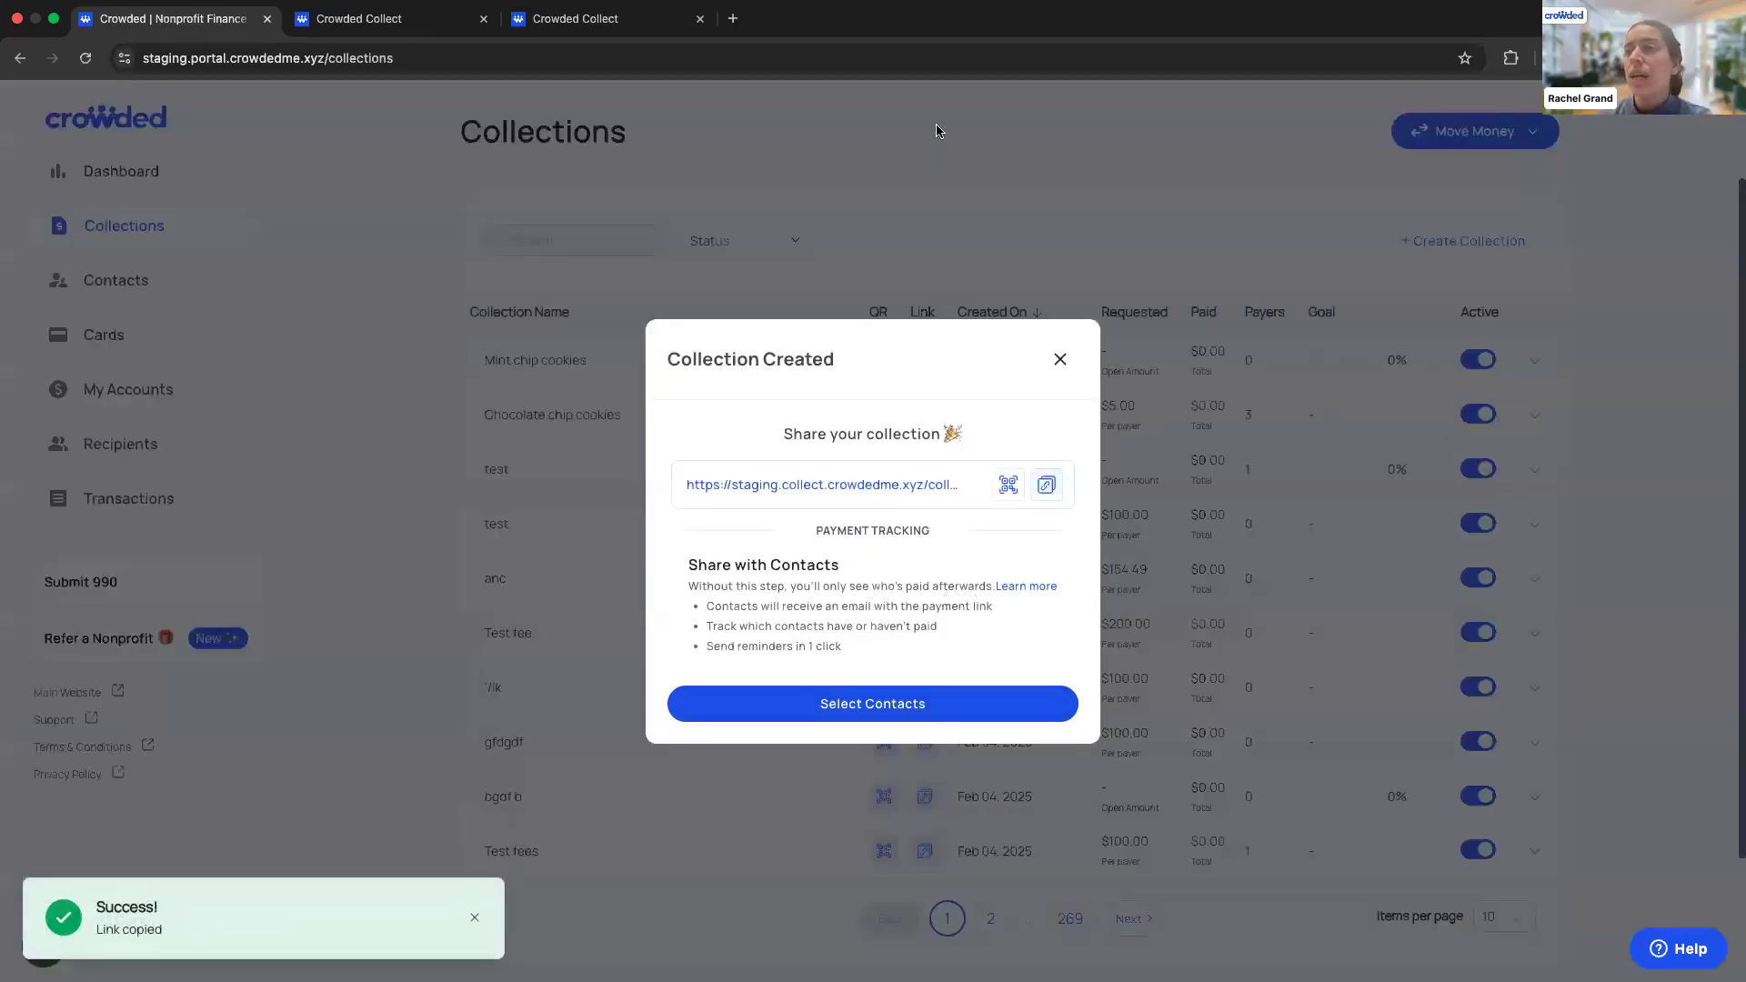
left_click(733, 40)
key("super+v")
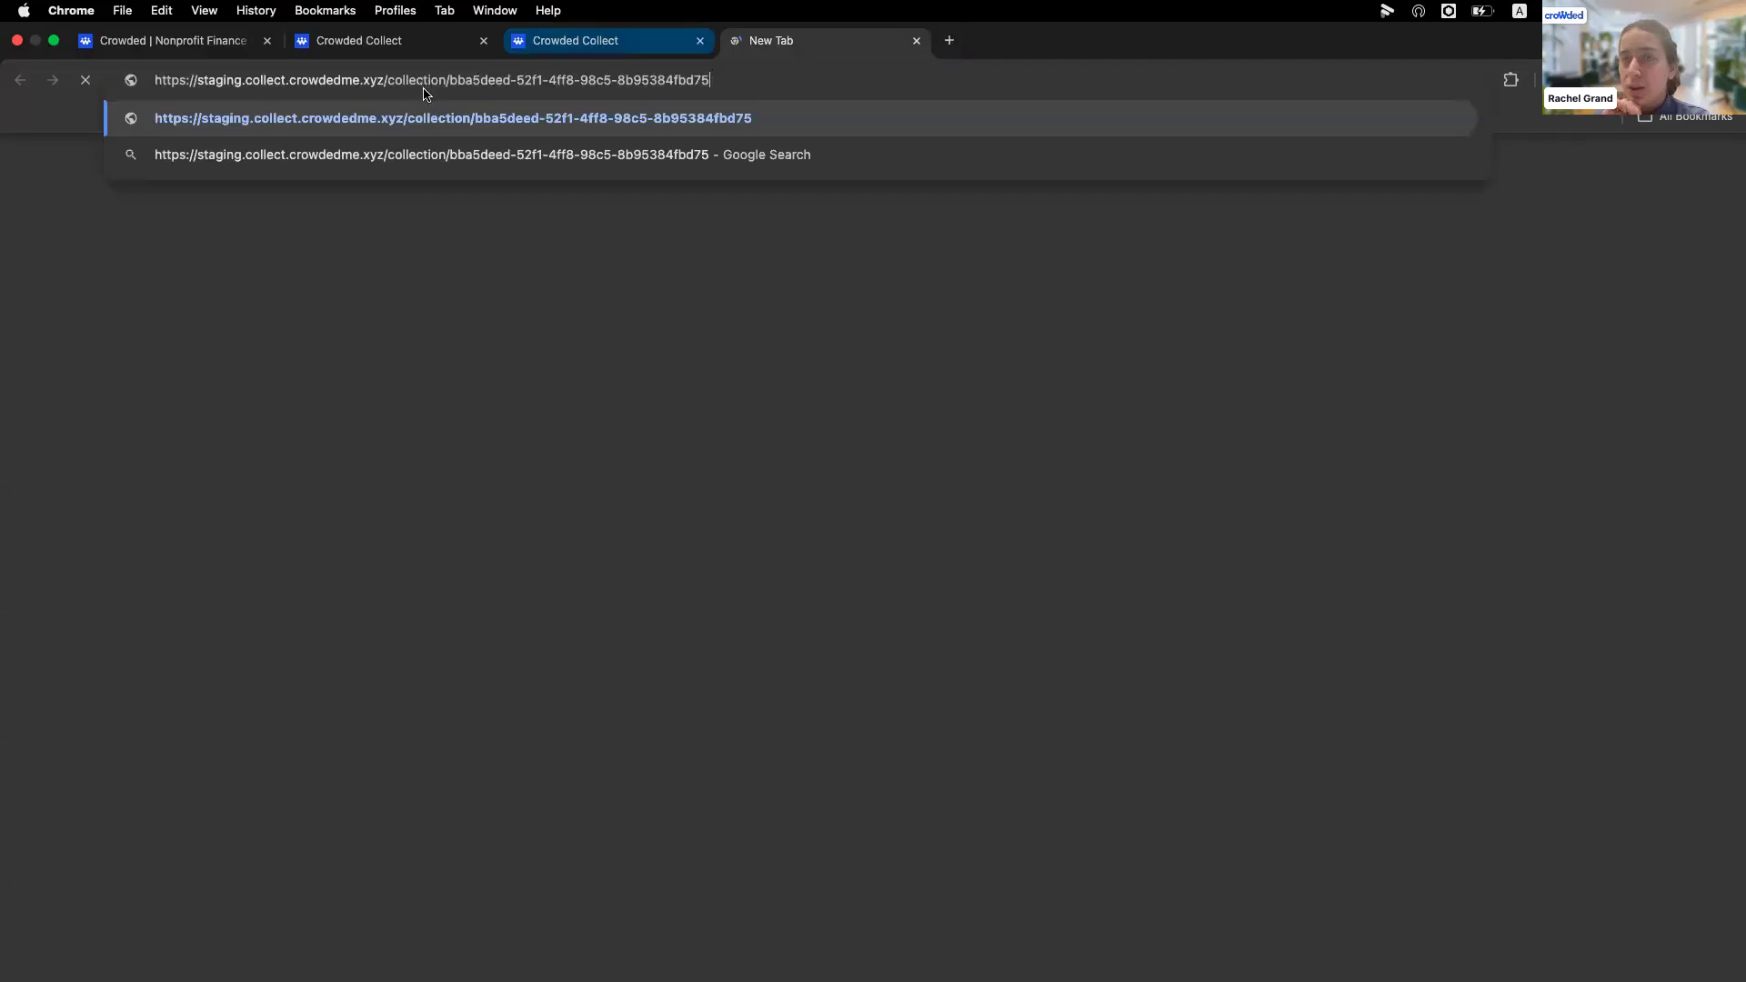
key("Return")
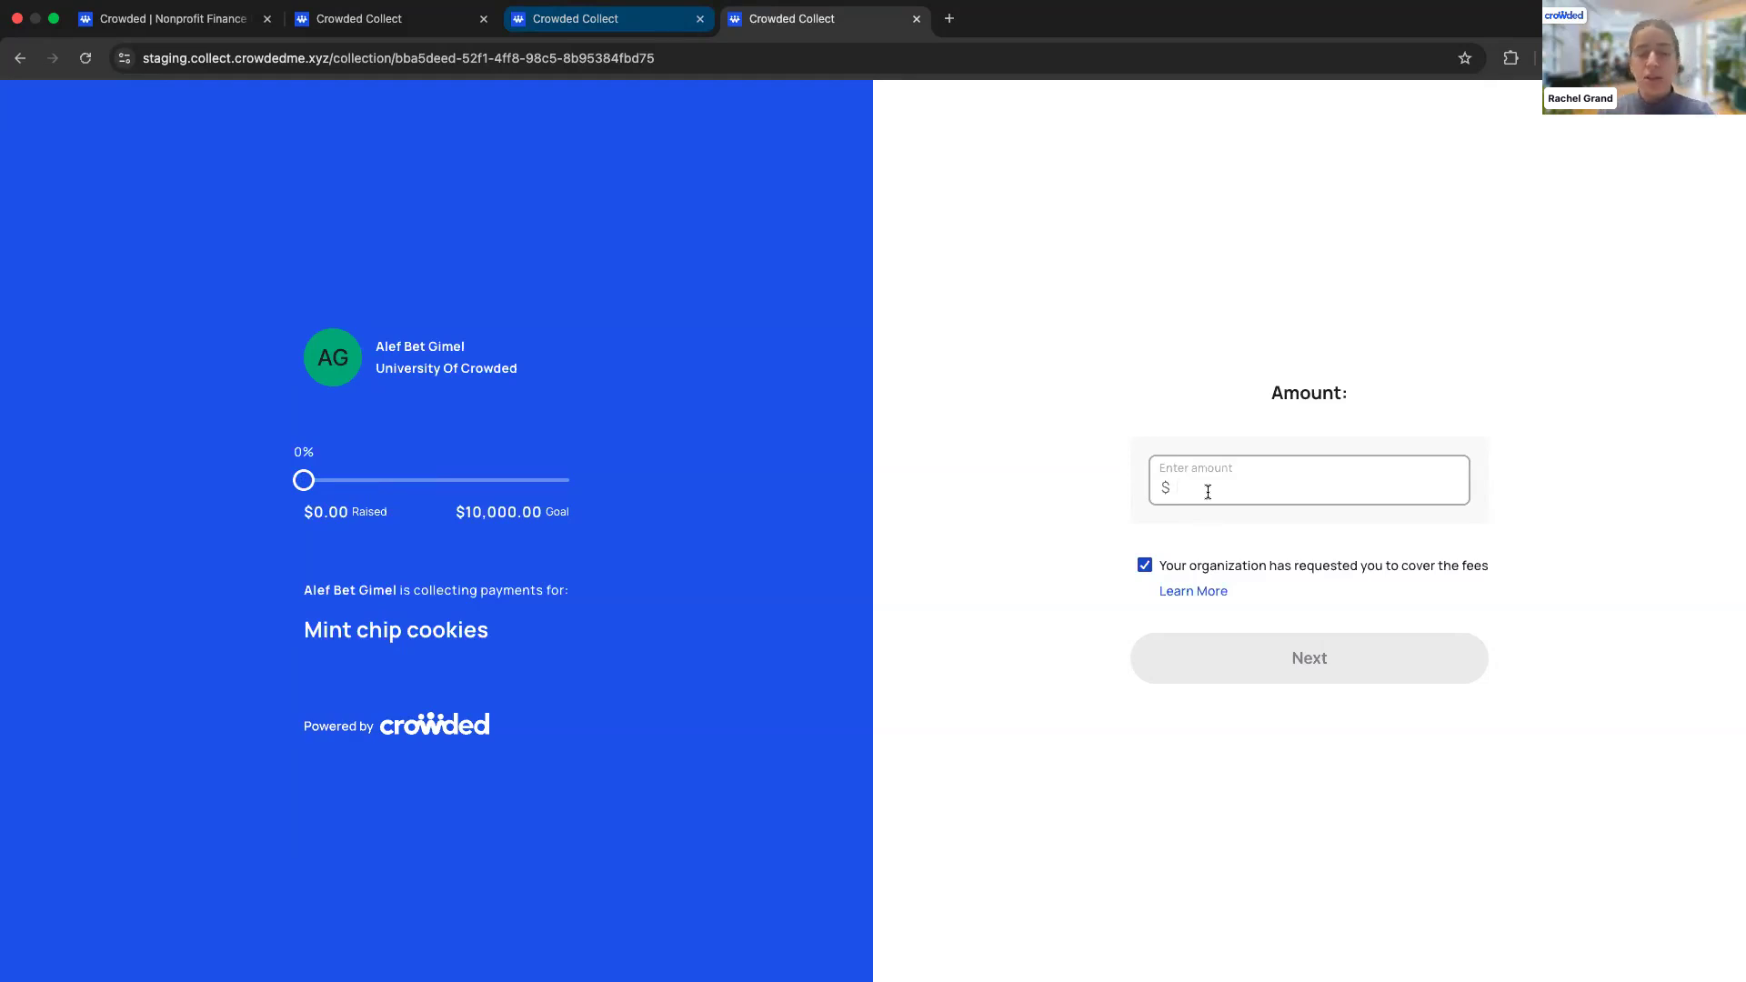
- Try out a custom payment amount on the Mint chip cookies payment page and clear it
type("1000")
key("BackSpace")
key("BackSpace")
key("BackSpace")
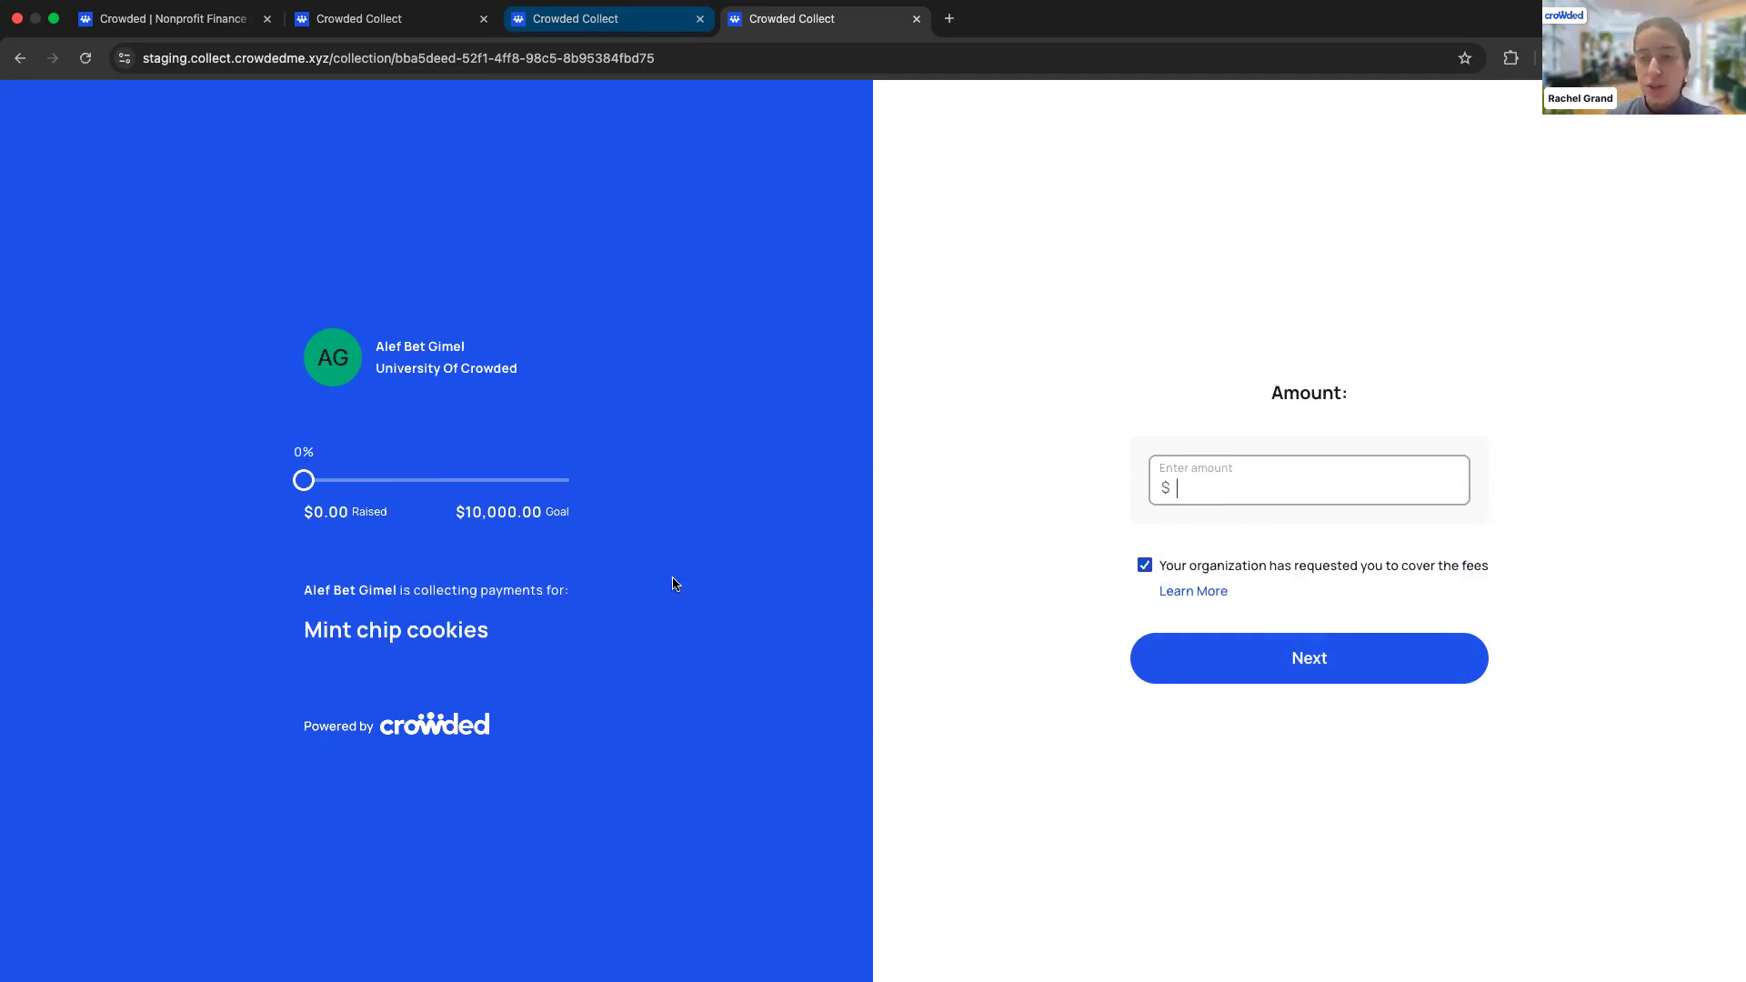
- Return to the portal's Collections list and review the Chocolate chip cookies payers, its sharing options and the first payer's status actions
left_click(196, 13)
left_click(1059, 357)
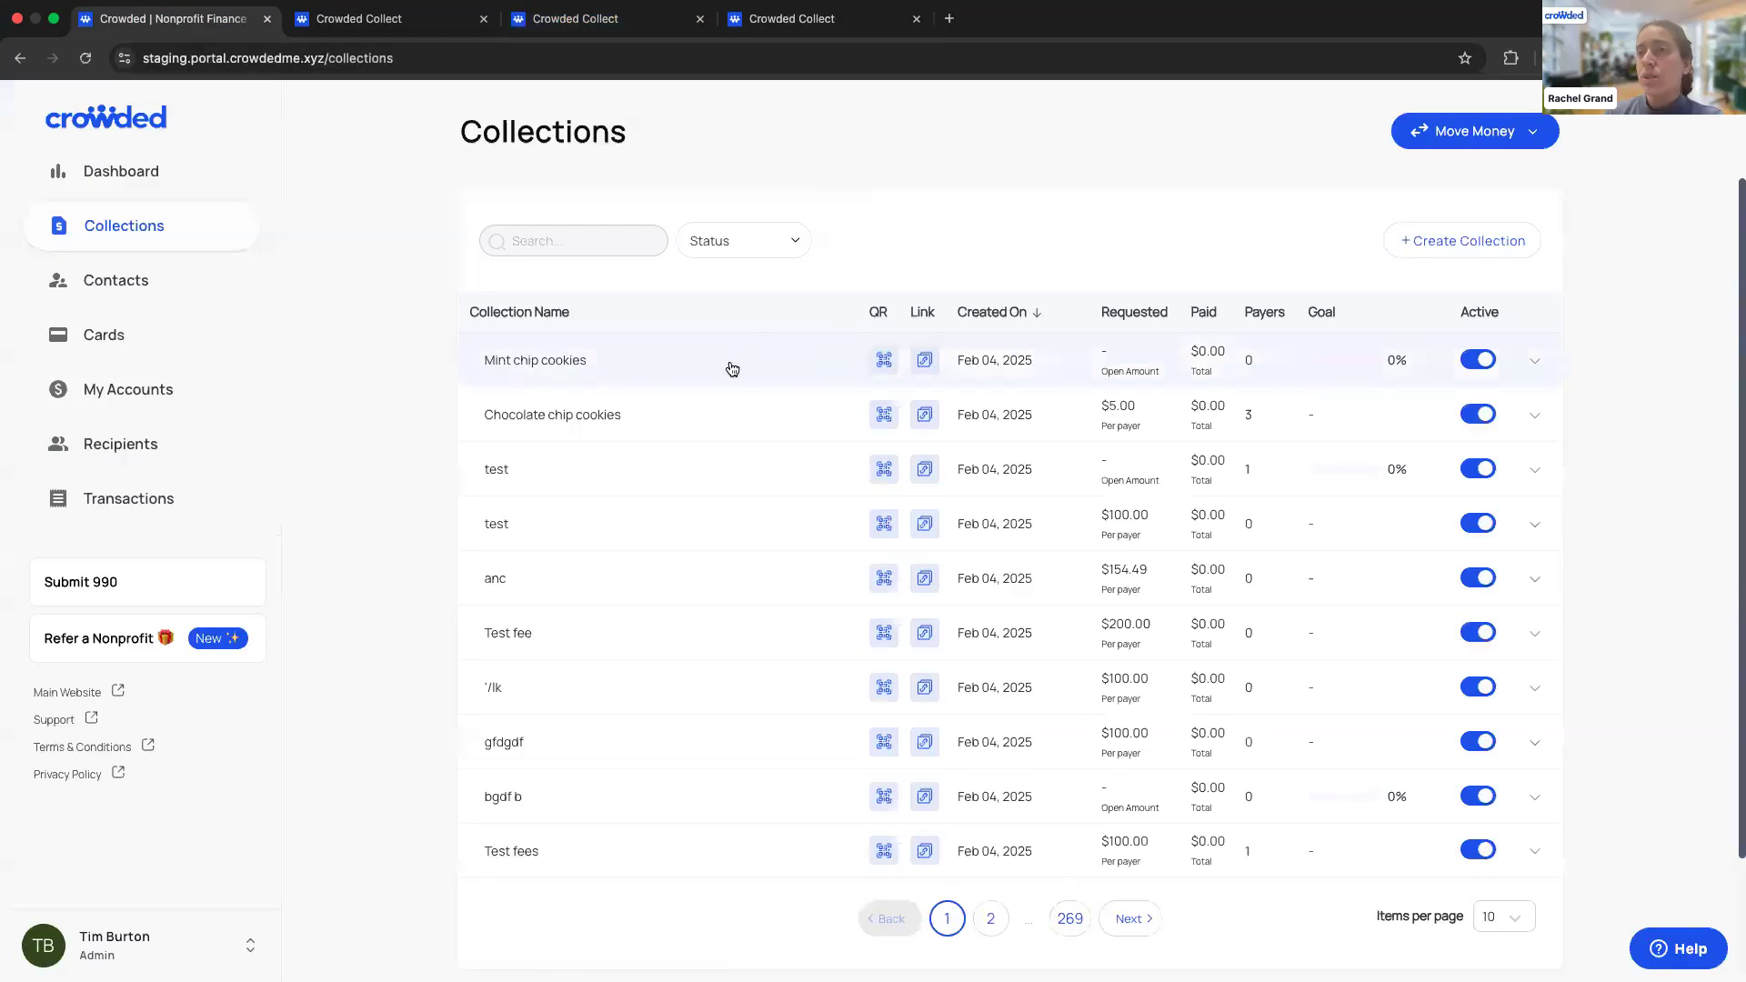
left_click(721, 406)
mouse_move(857, 634)
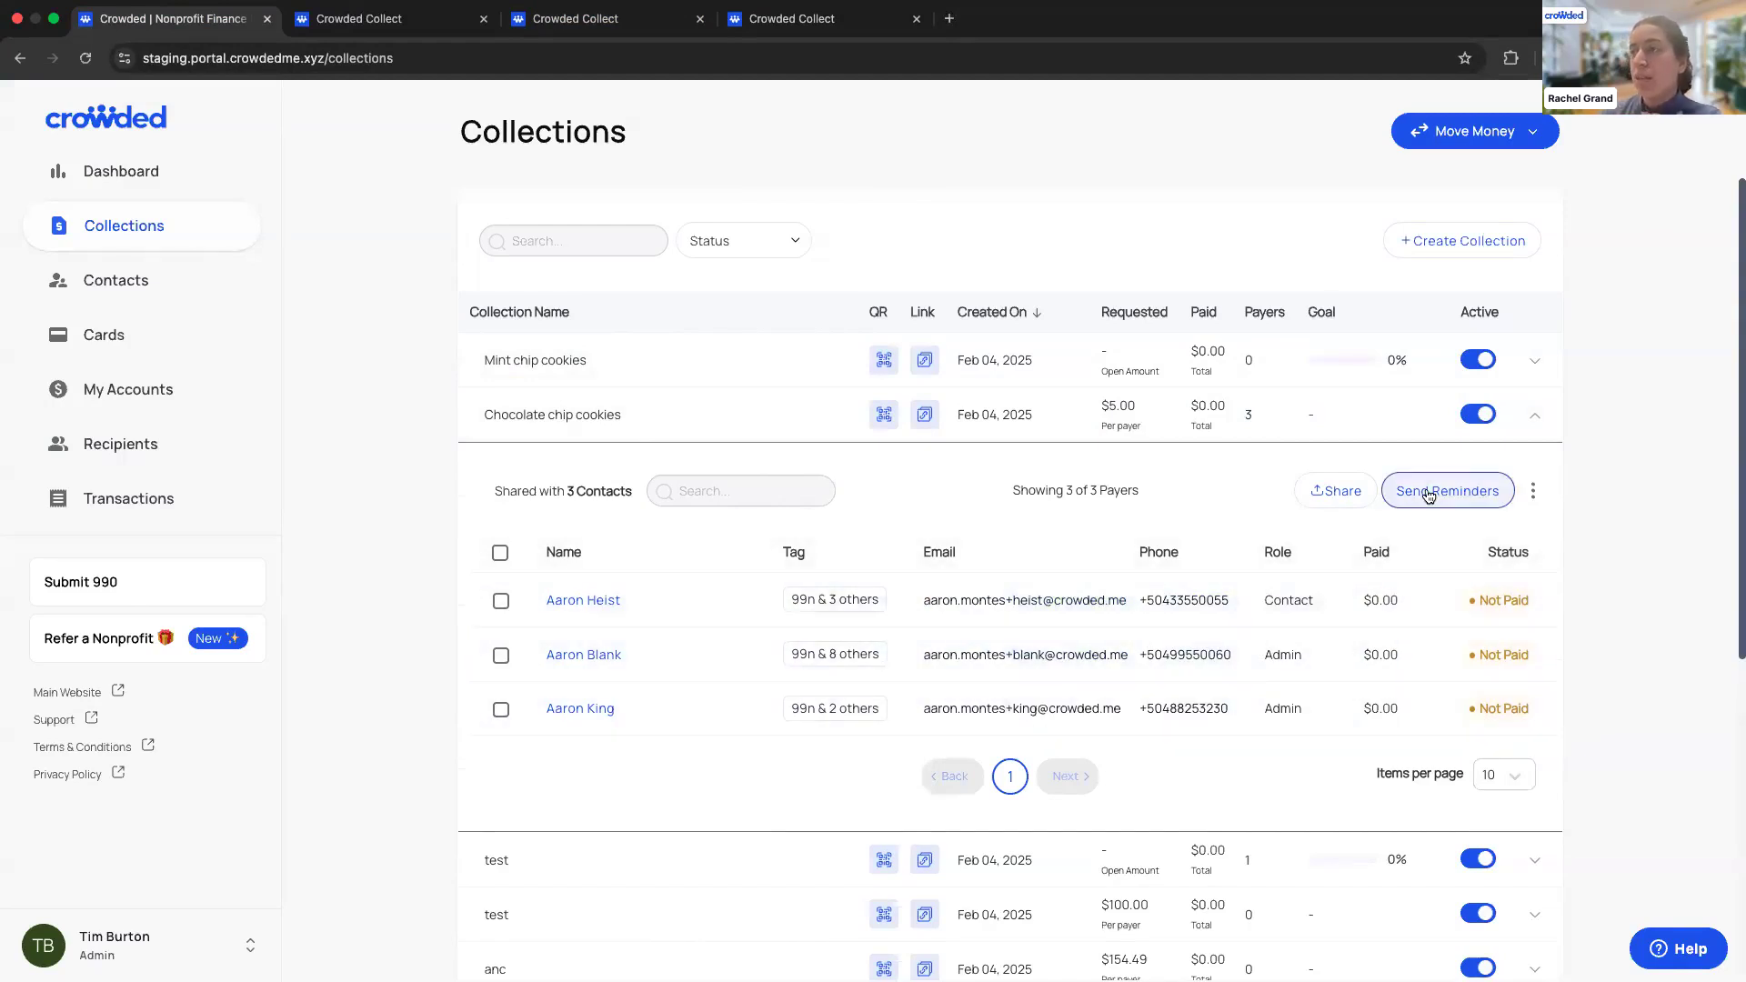
left_click(1320, 491)
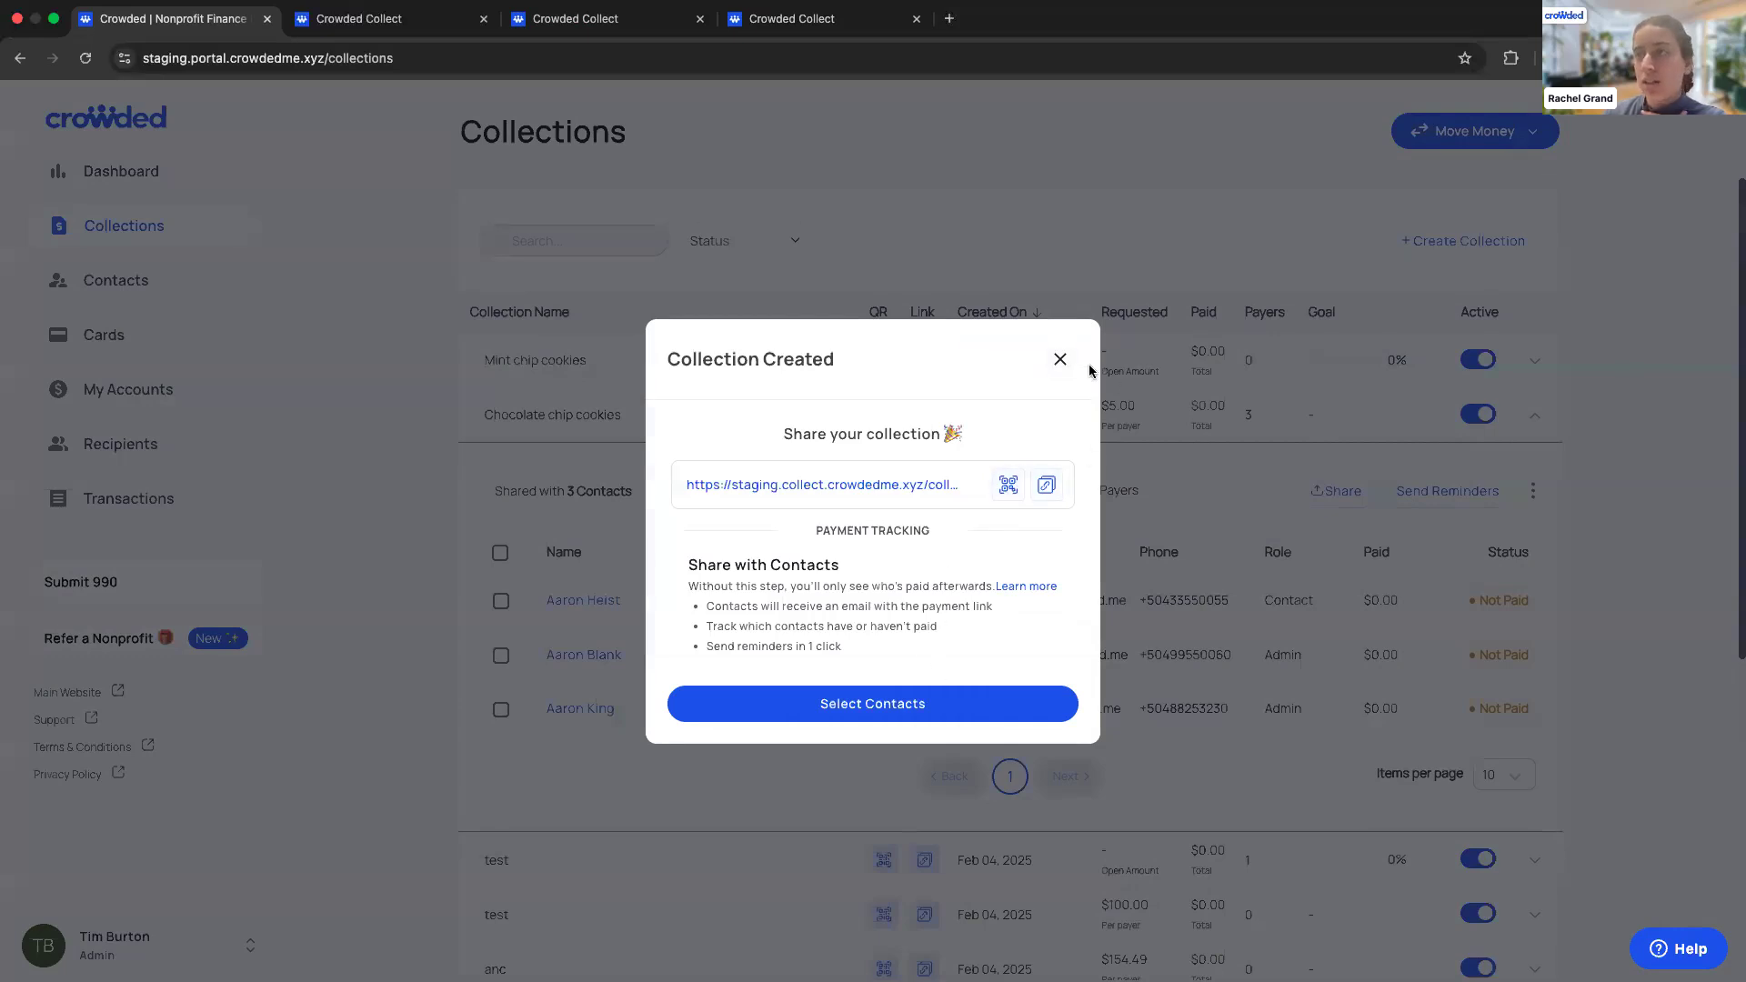
left_click(1062, 360)
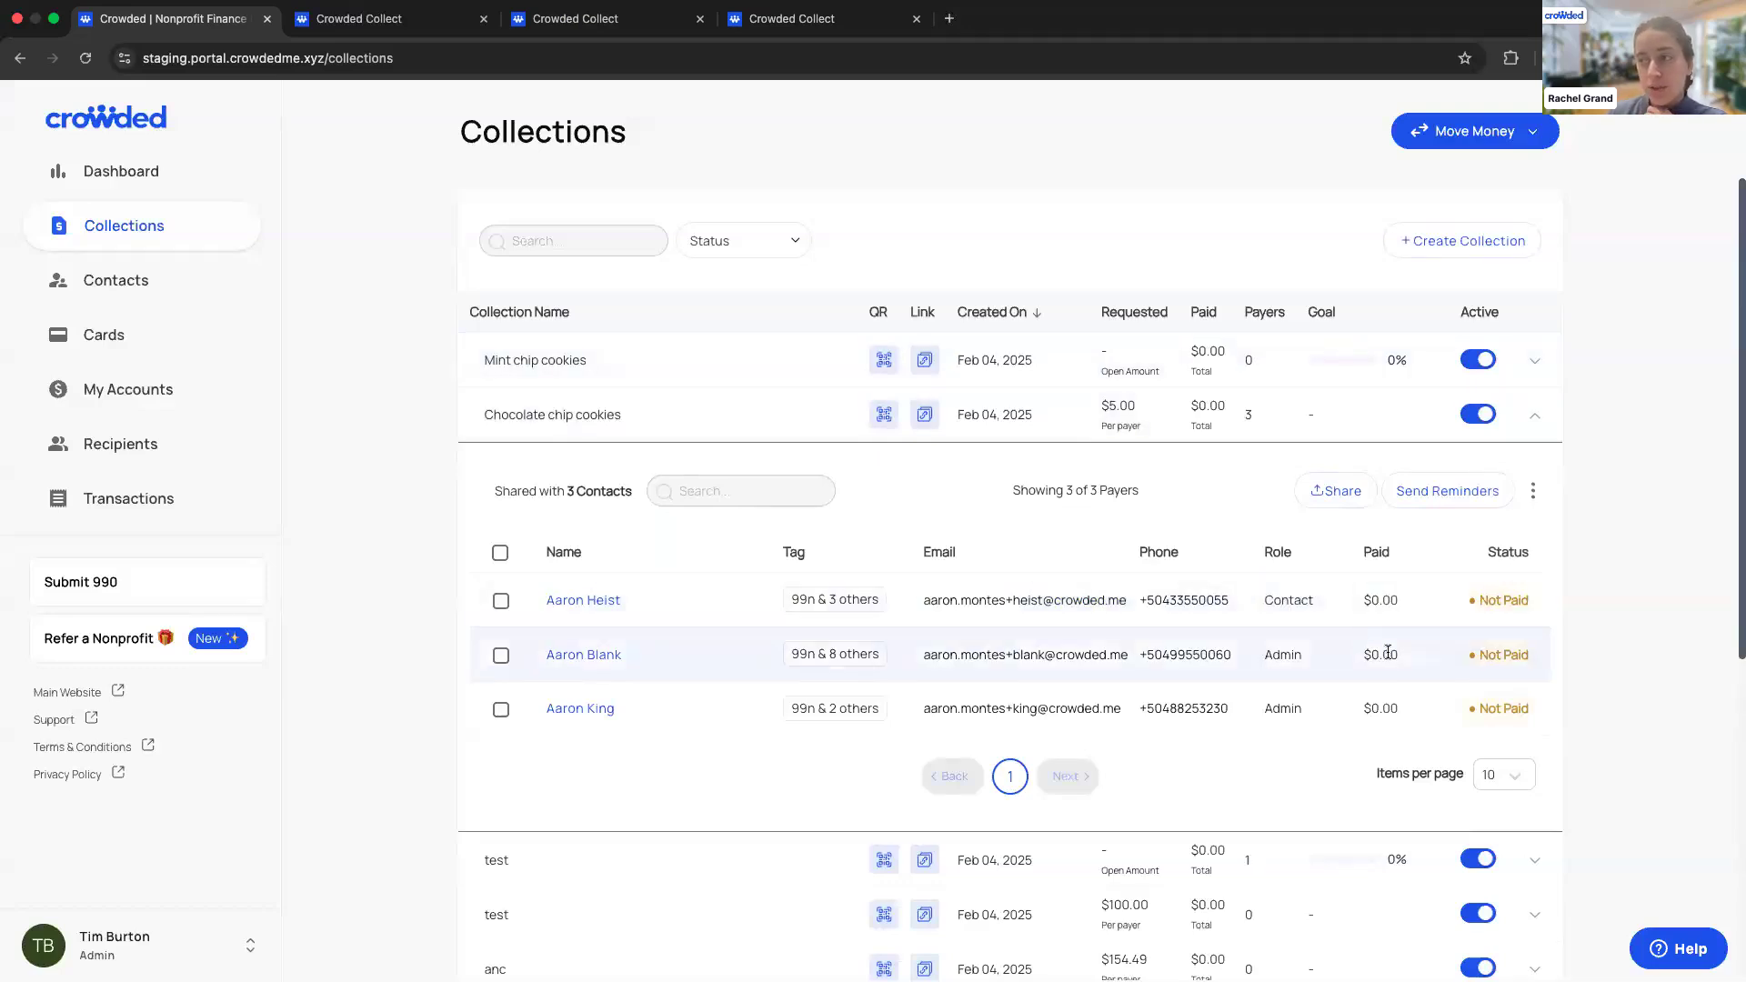
left_click(1502, 602)
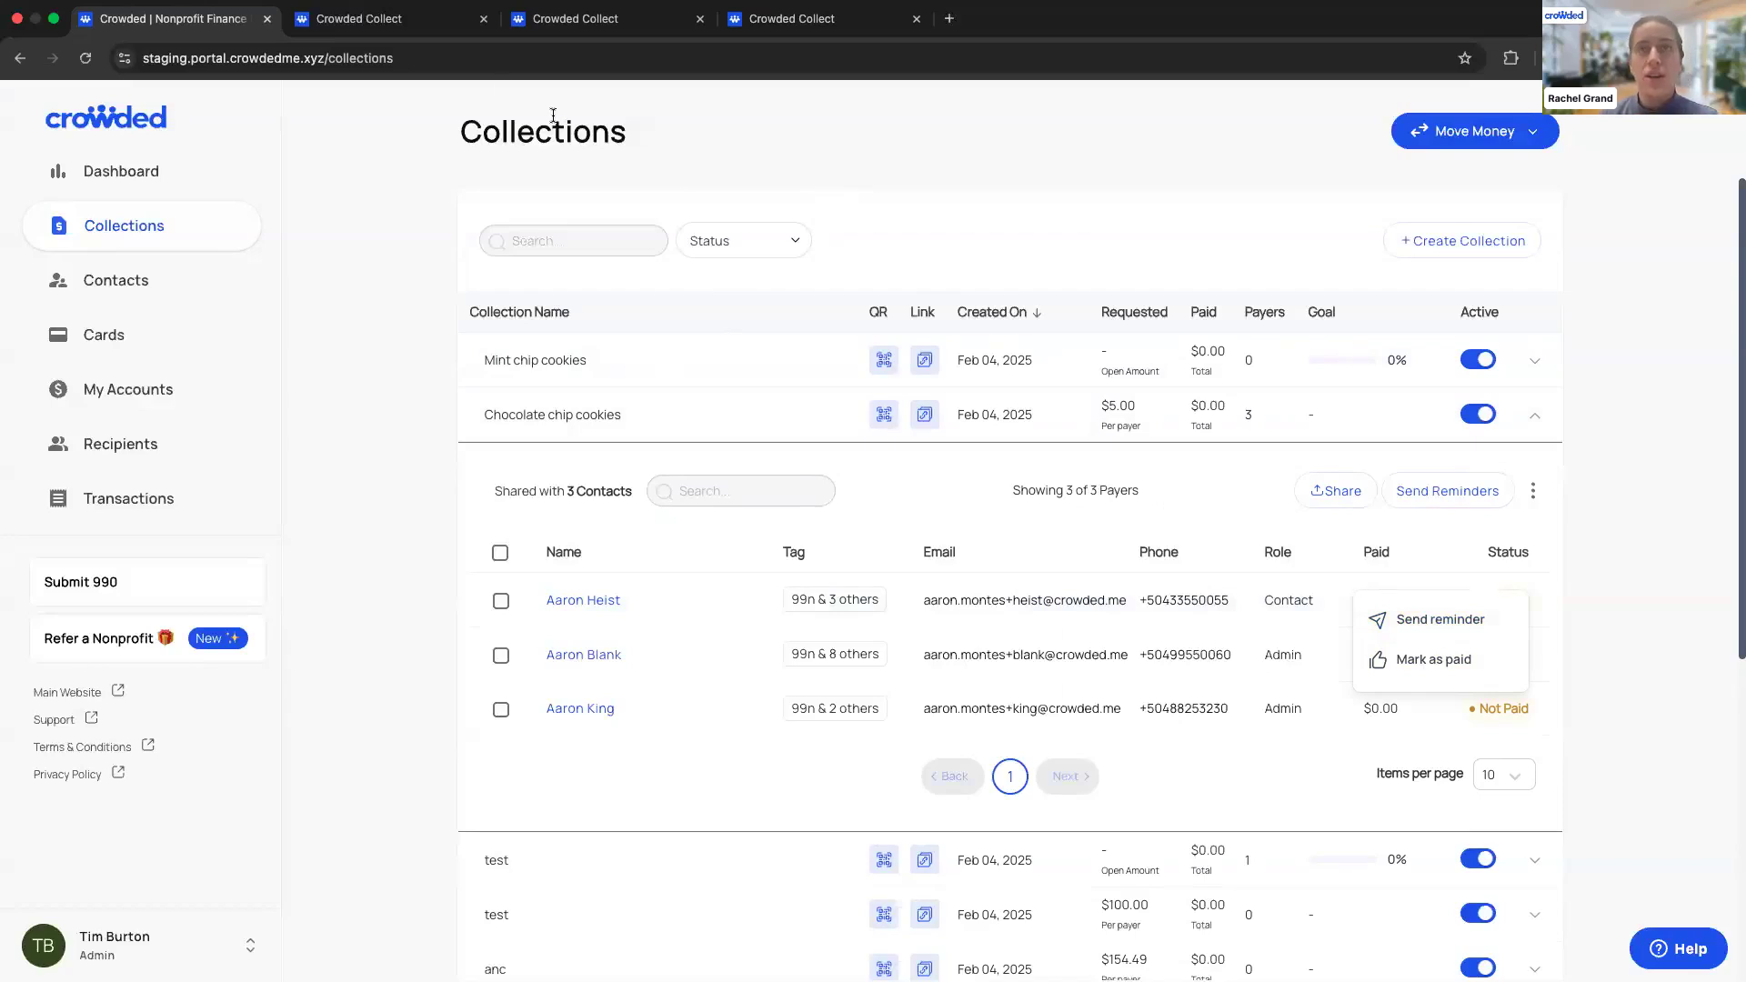
key("ctrl+Up")
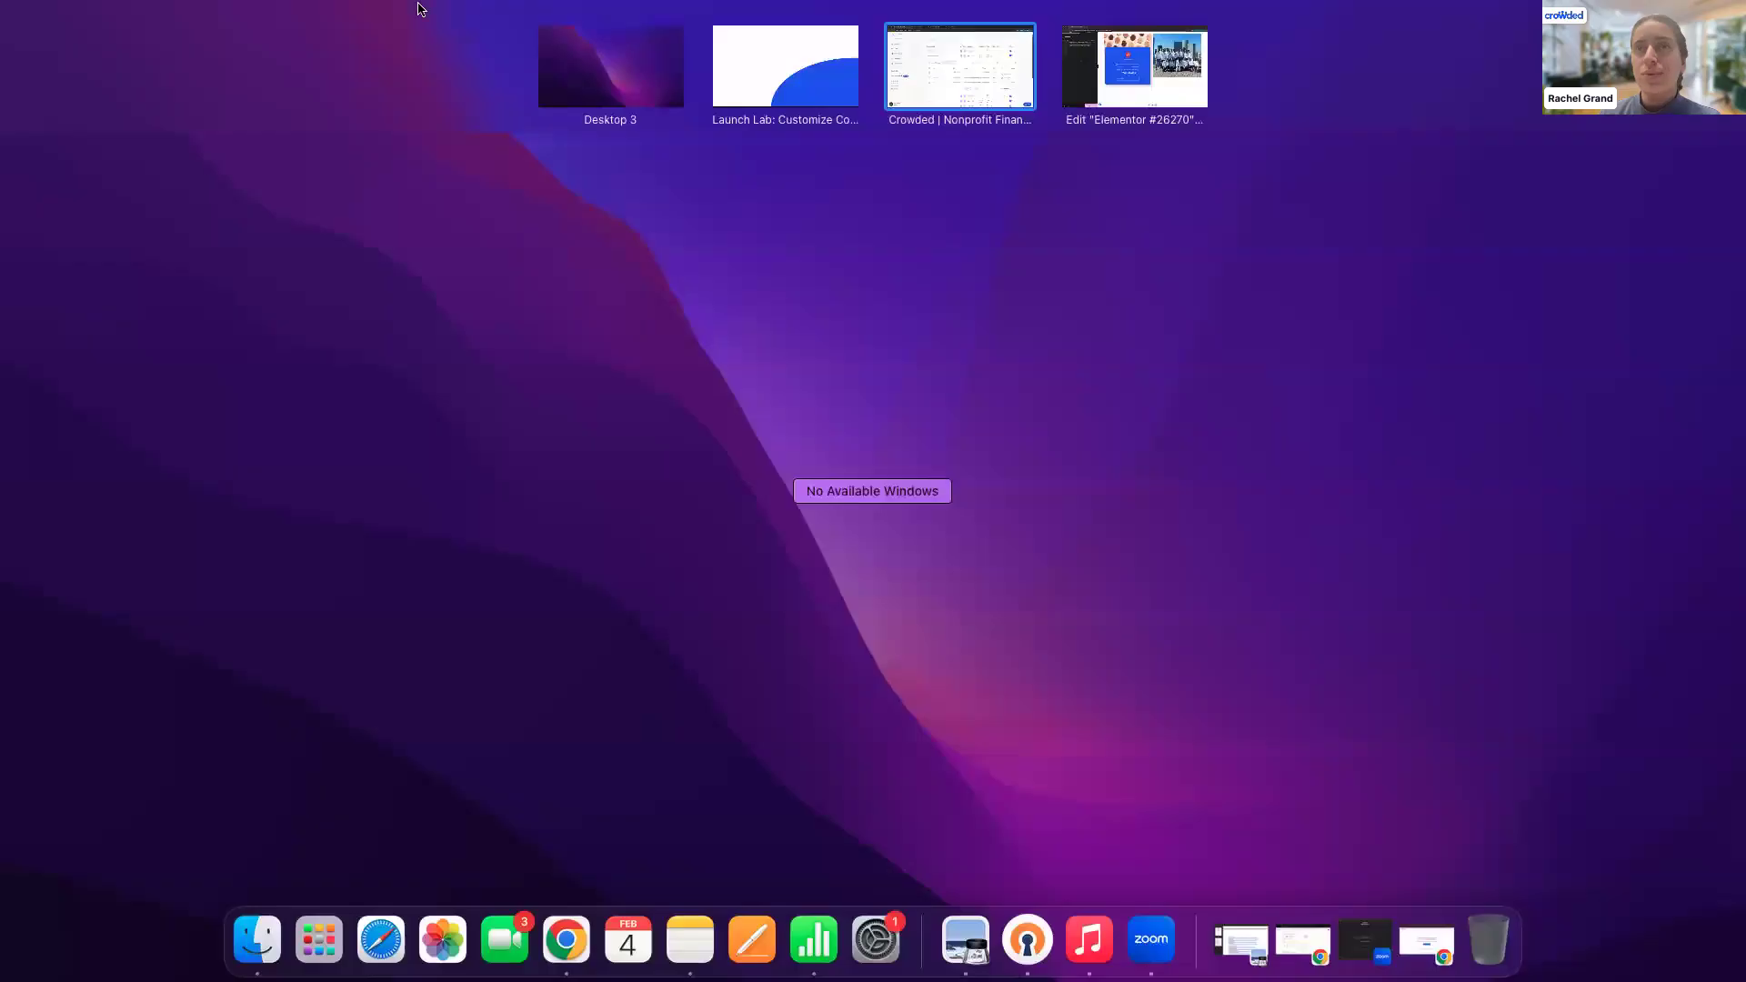
left_click(789, 83)
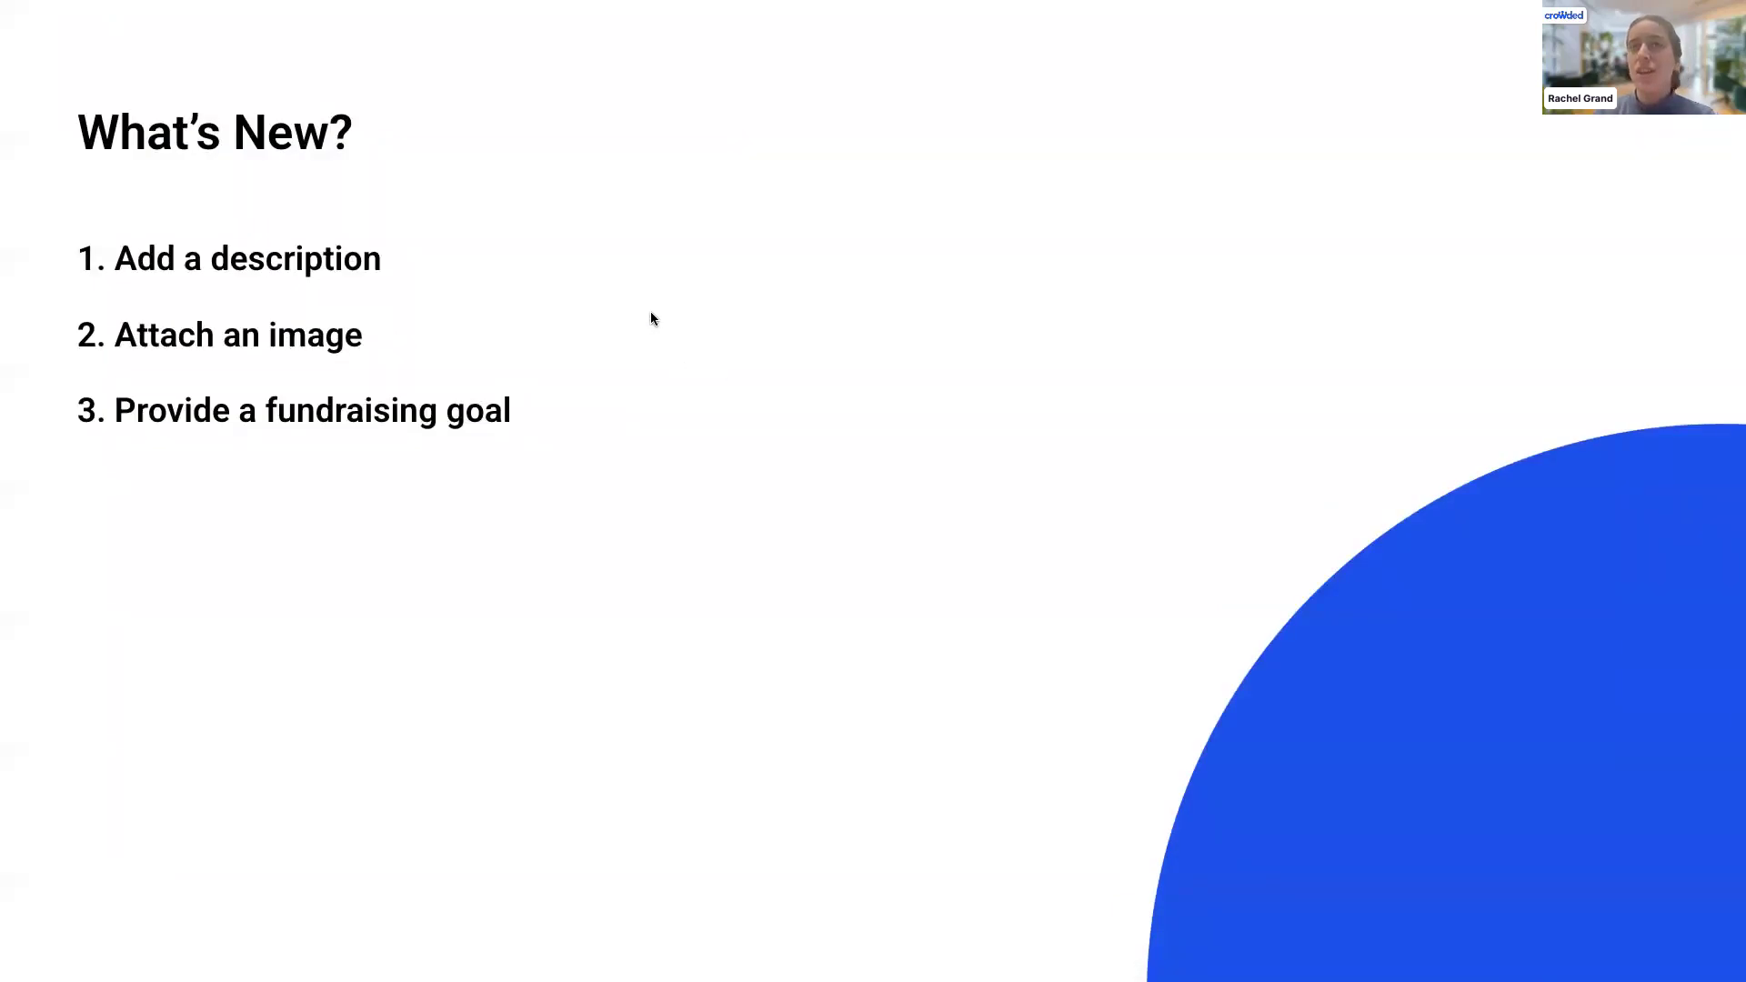
key("Right")
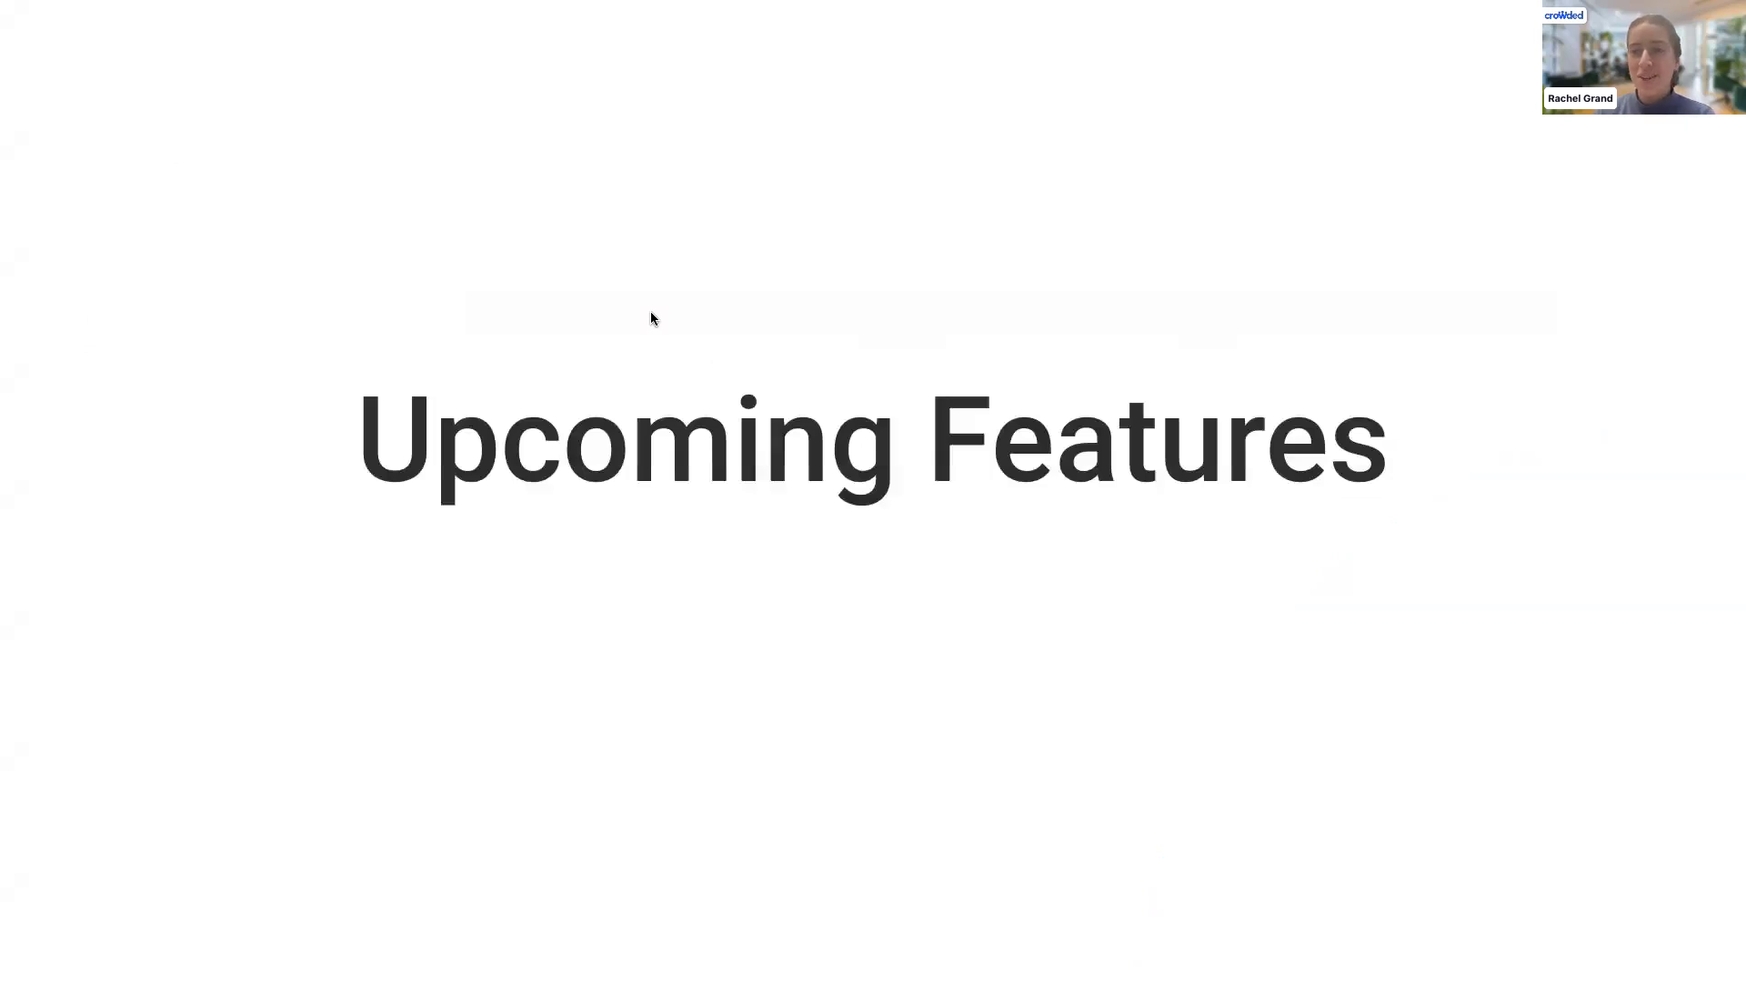
key("Right")
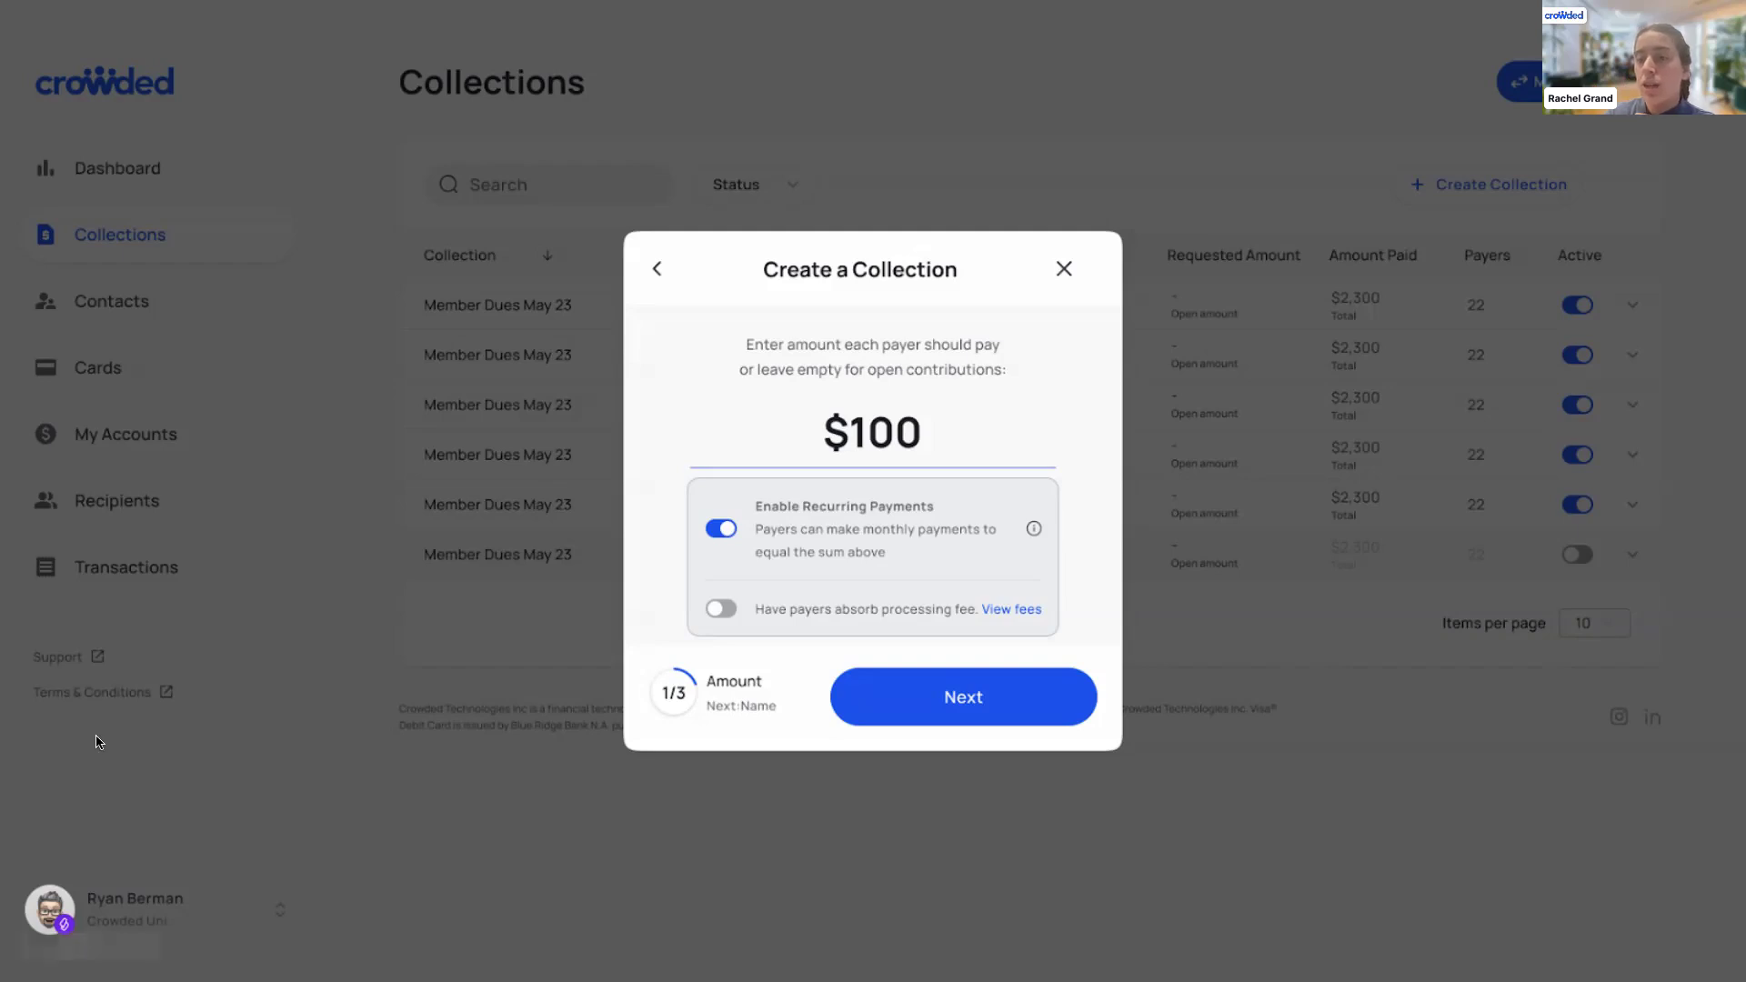
left_click(455, 583)
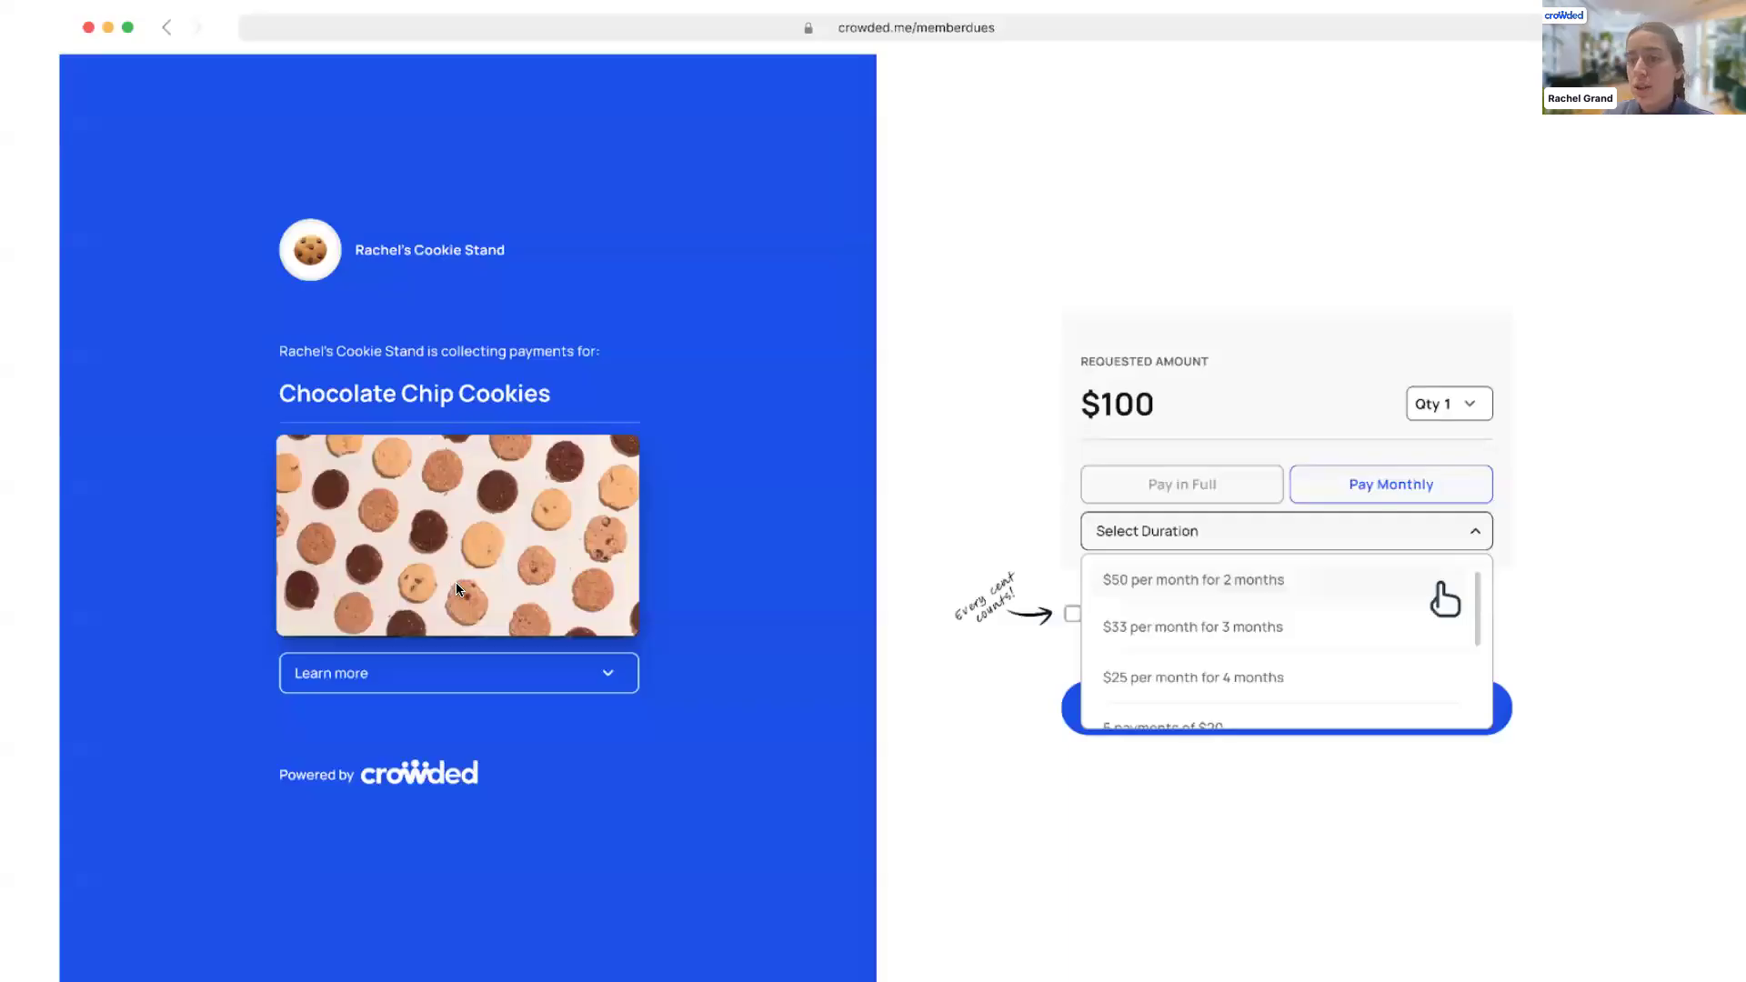
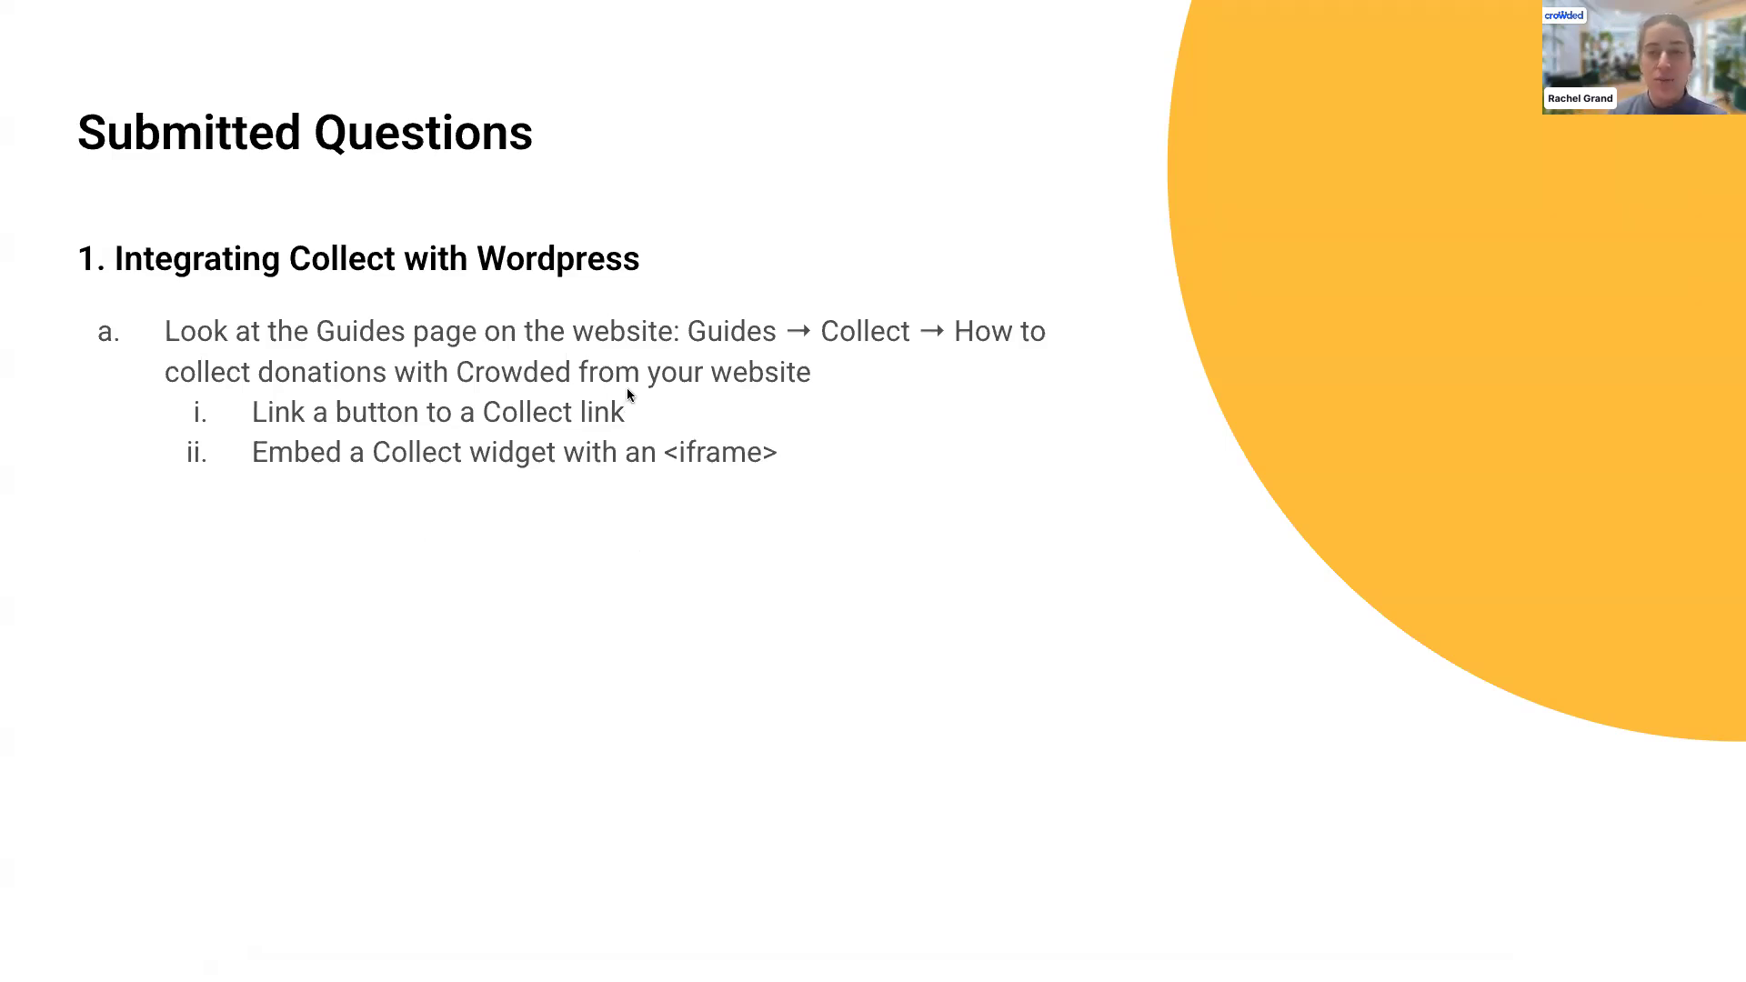
- Switch back to the Crowded portal, review a payer's contact details and collect requests, and return to the Collections list
key("ctrl+Up")
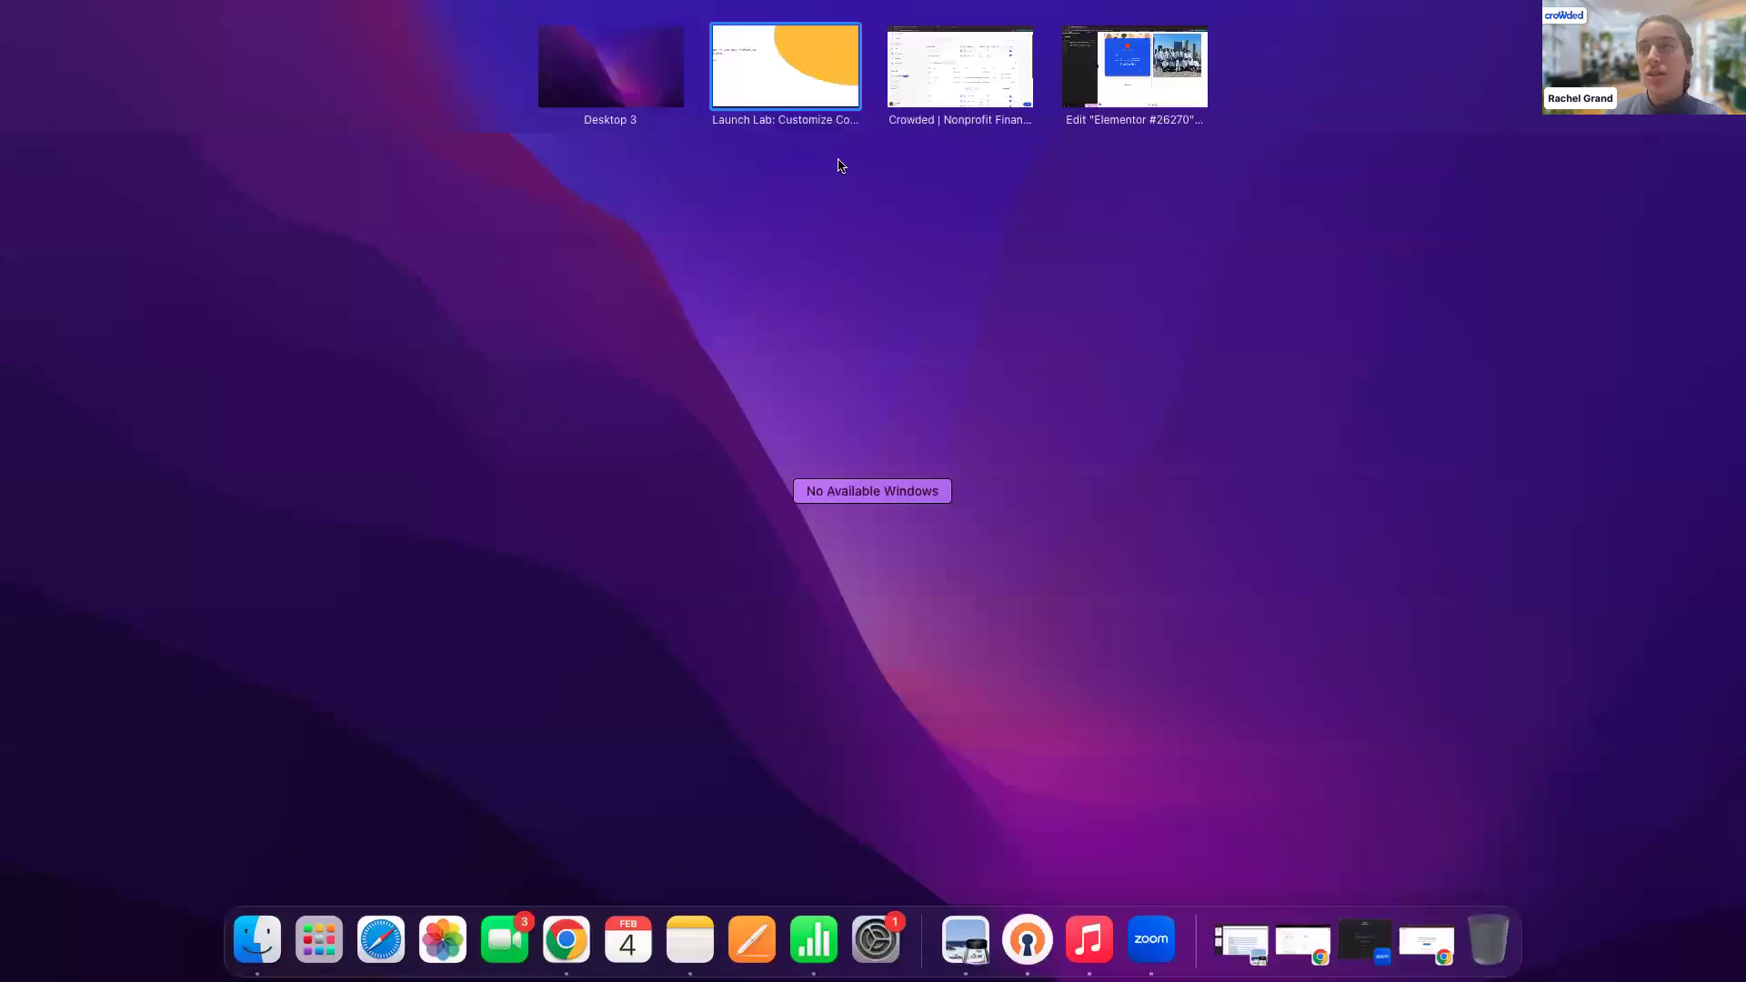
left_click(942, 113)
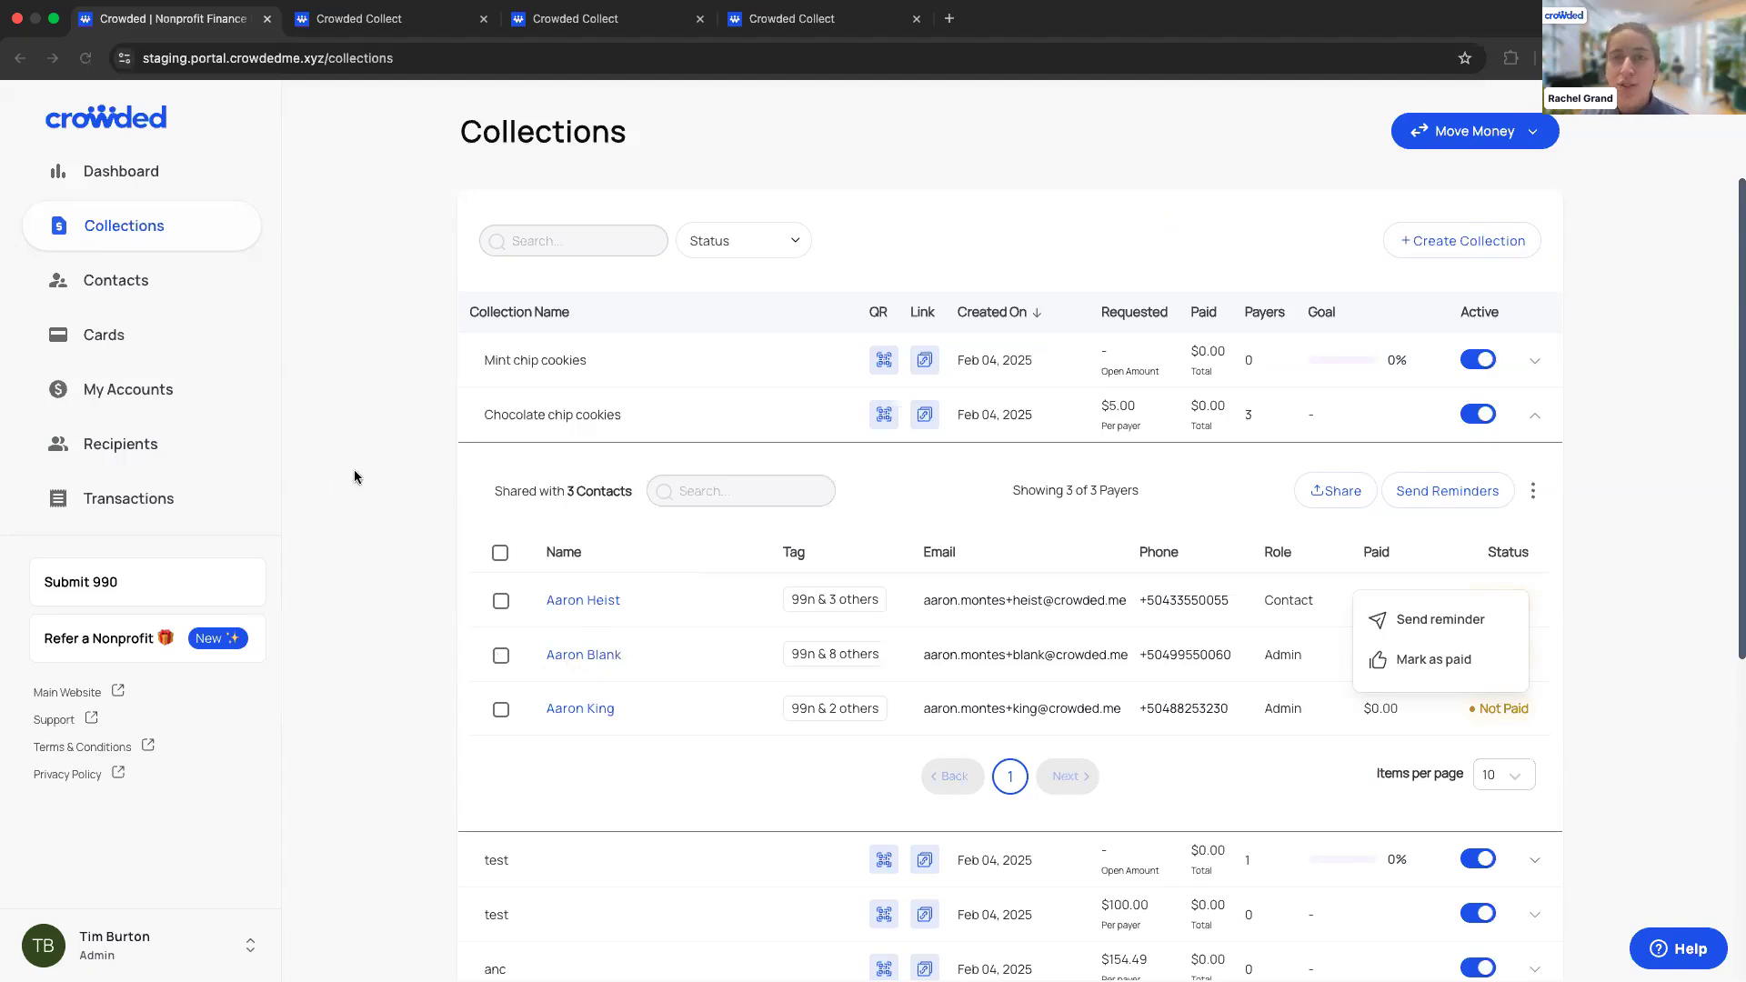
mouse_move(257, 964)
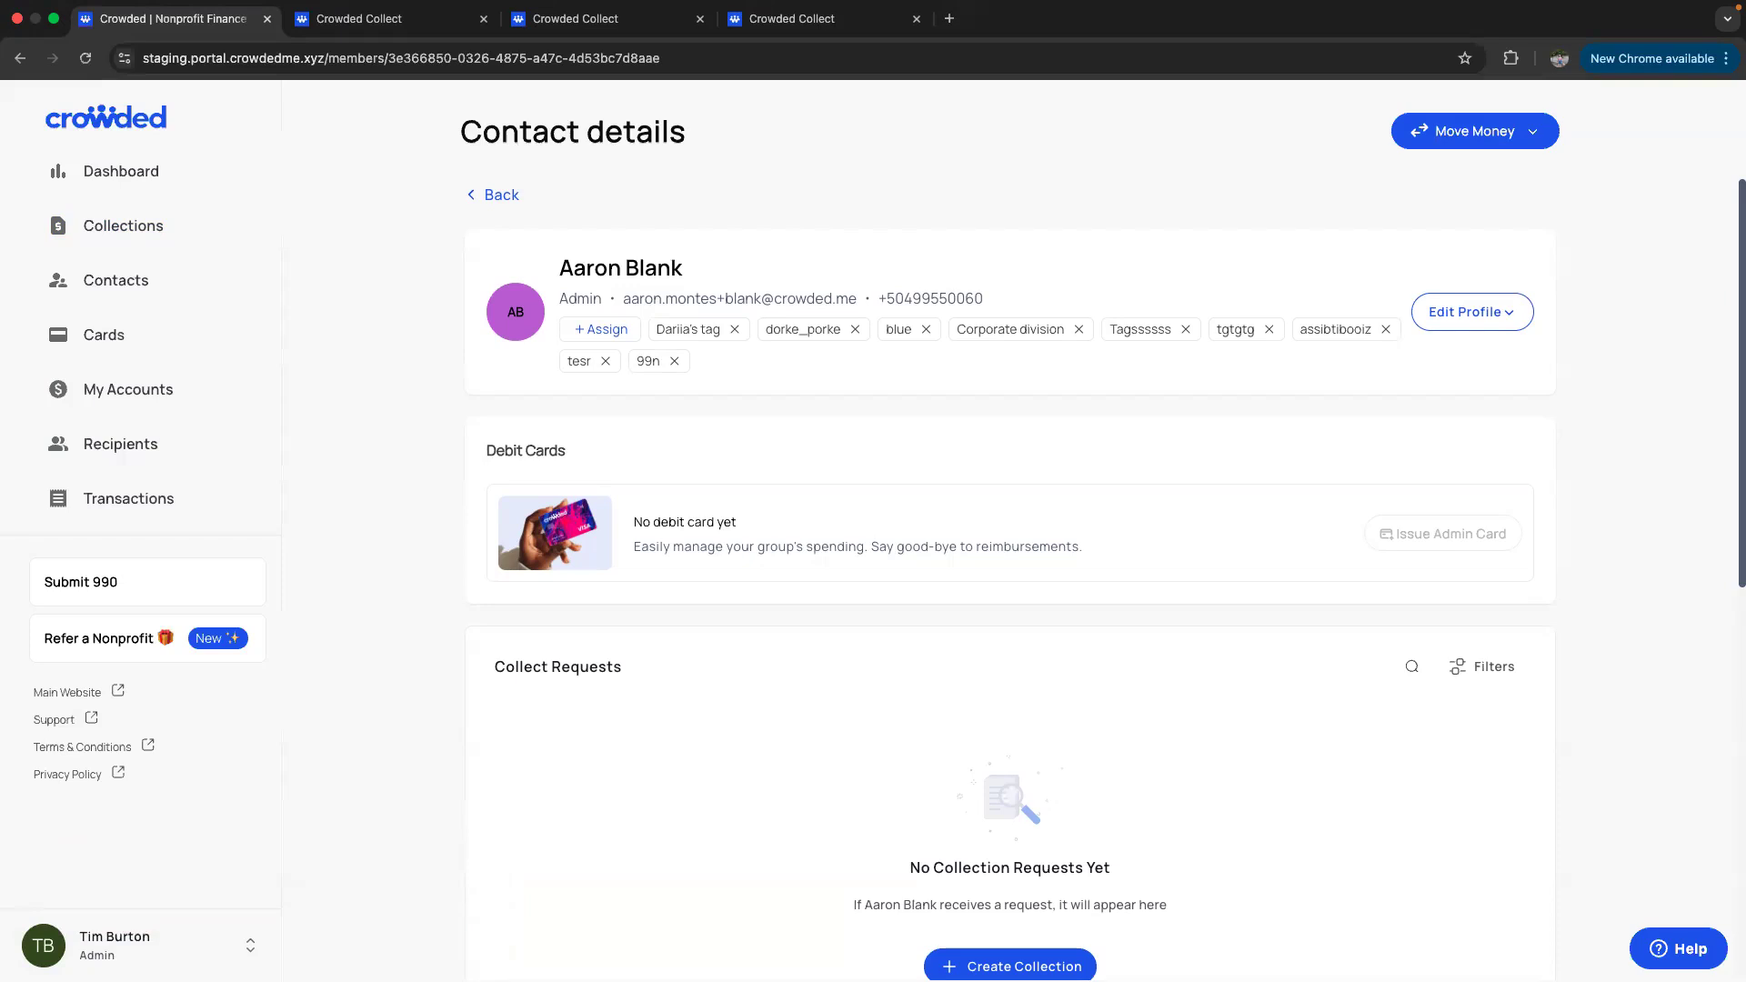
scroll(1010, 582, "down", 1)
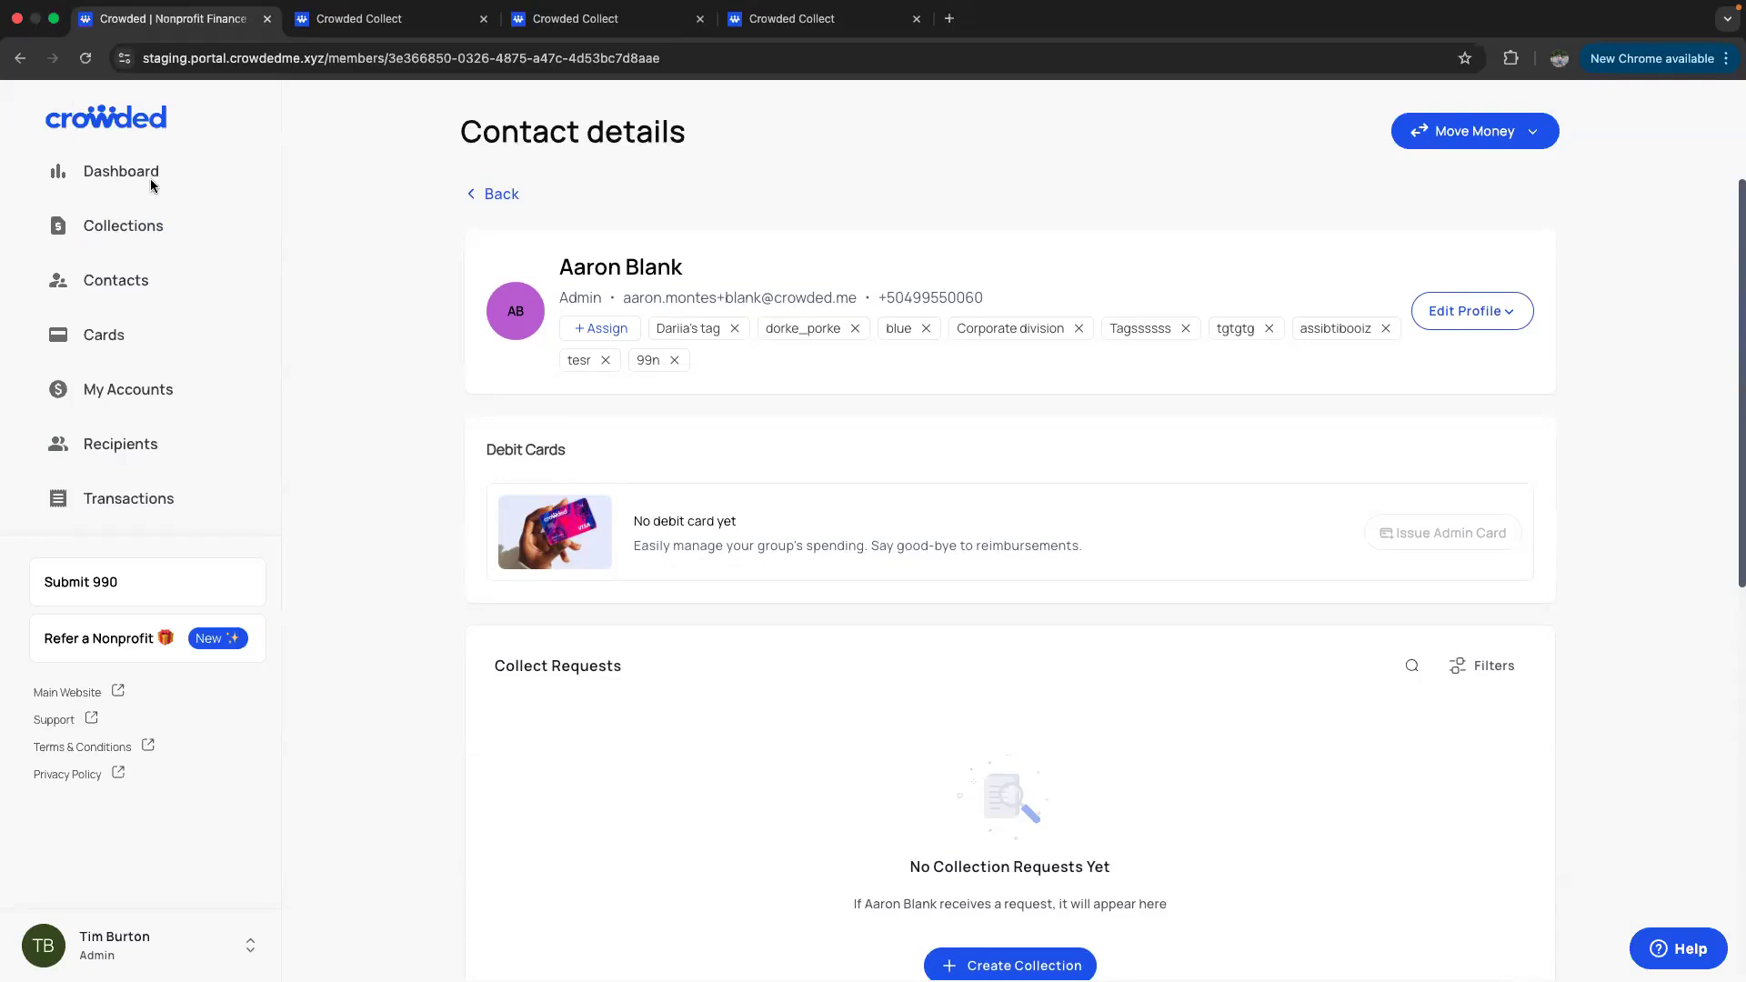
scroll(107, 226, "down", 1)
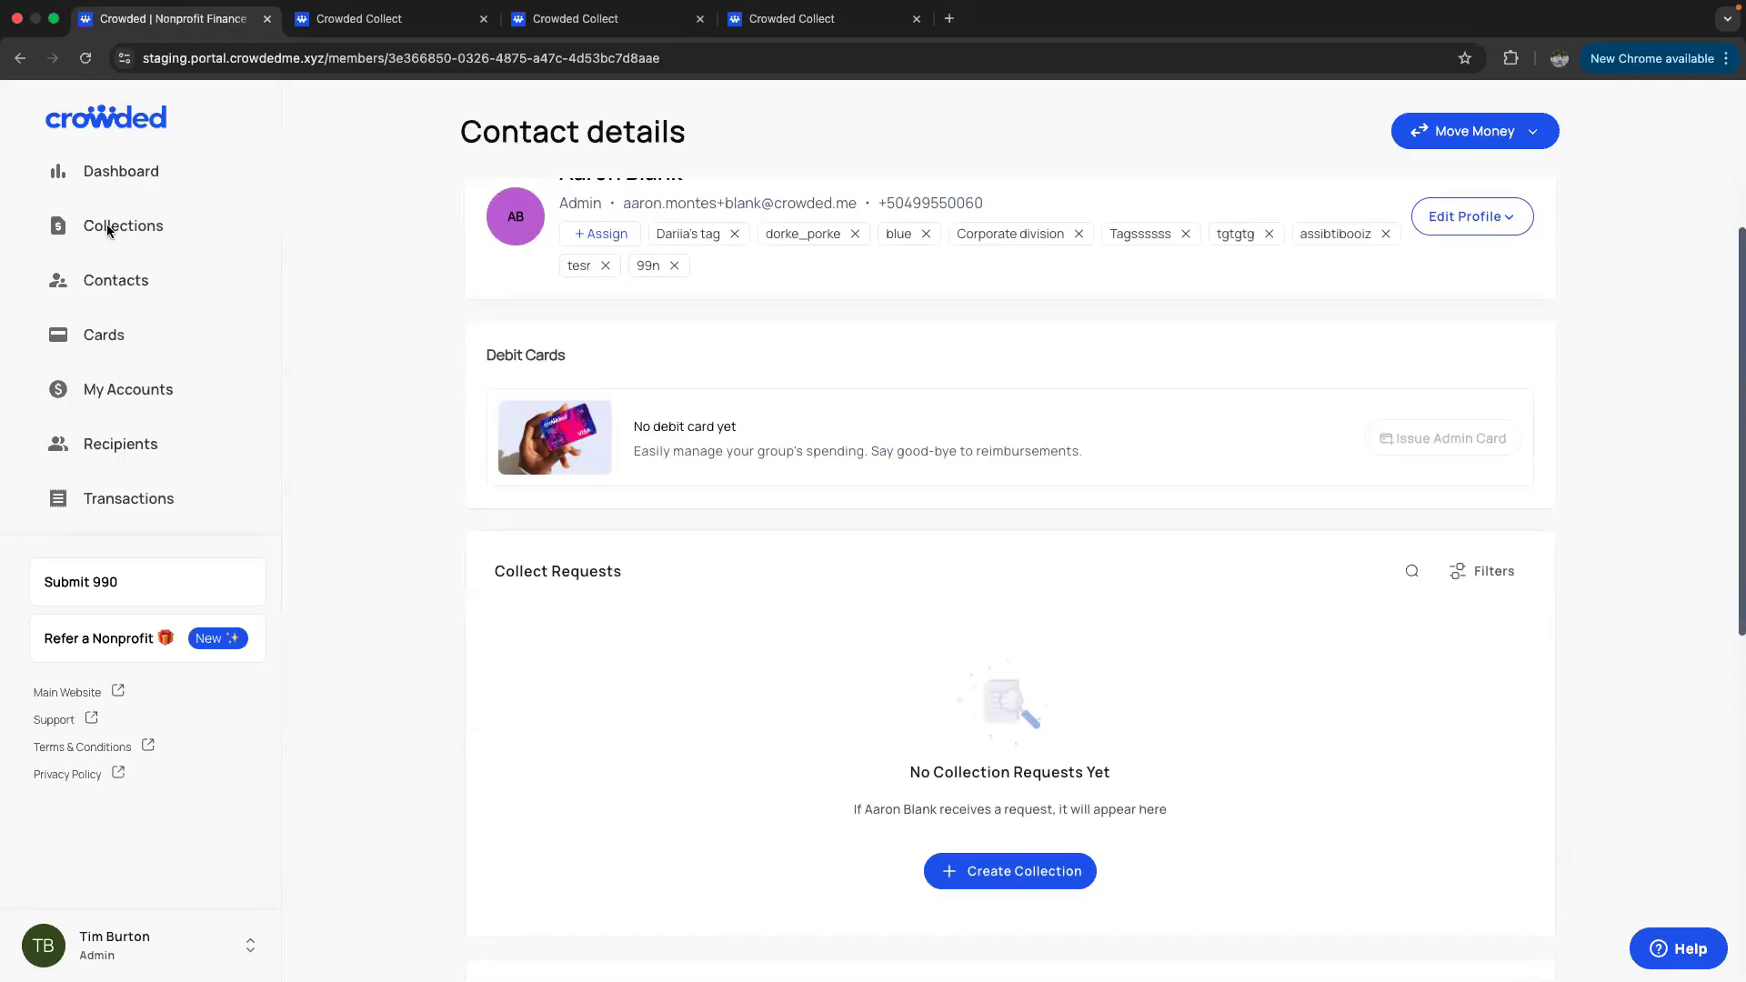
left_click(108, 226)
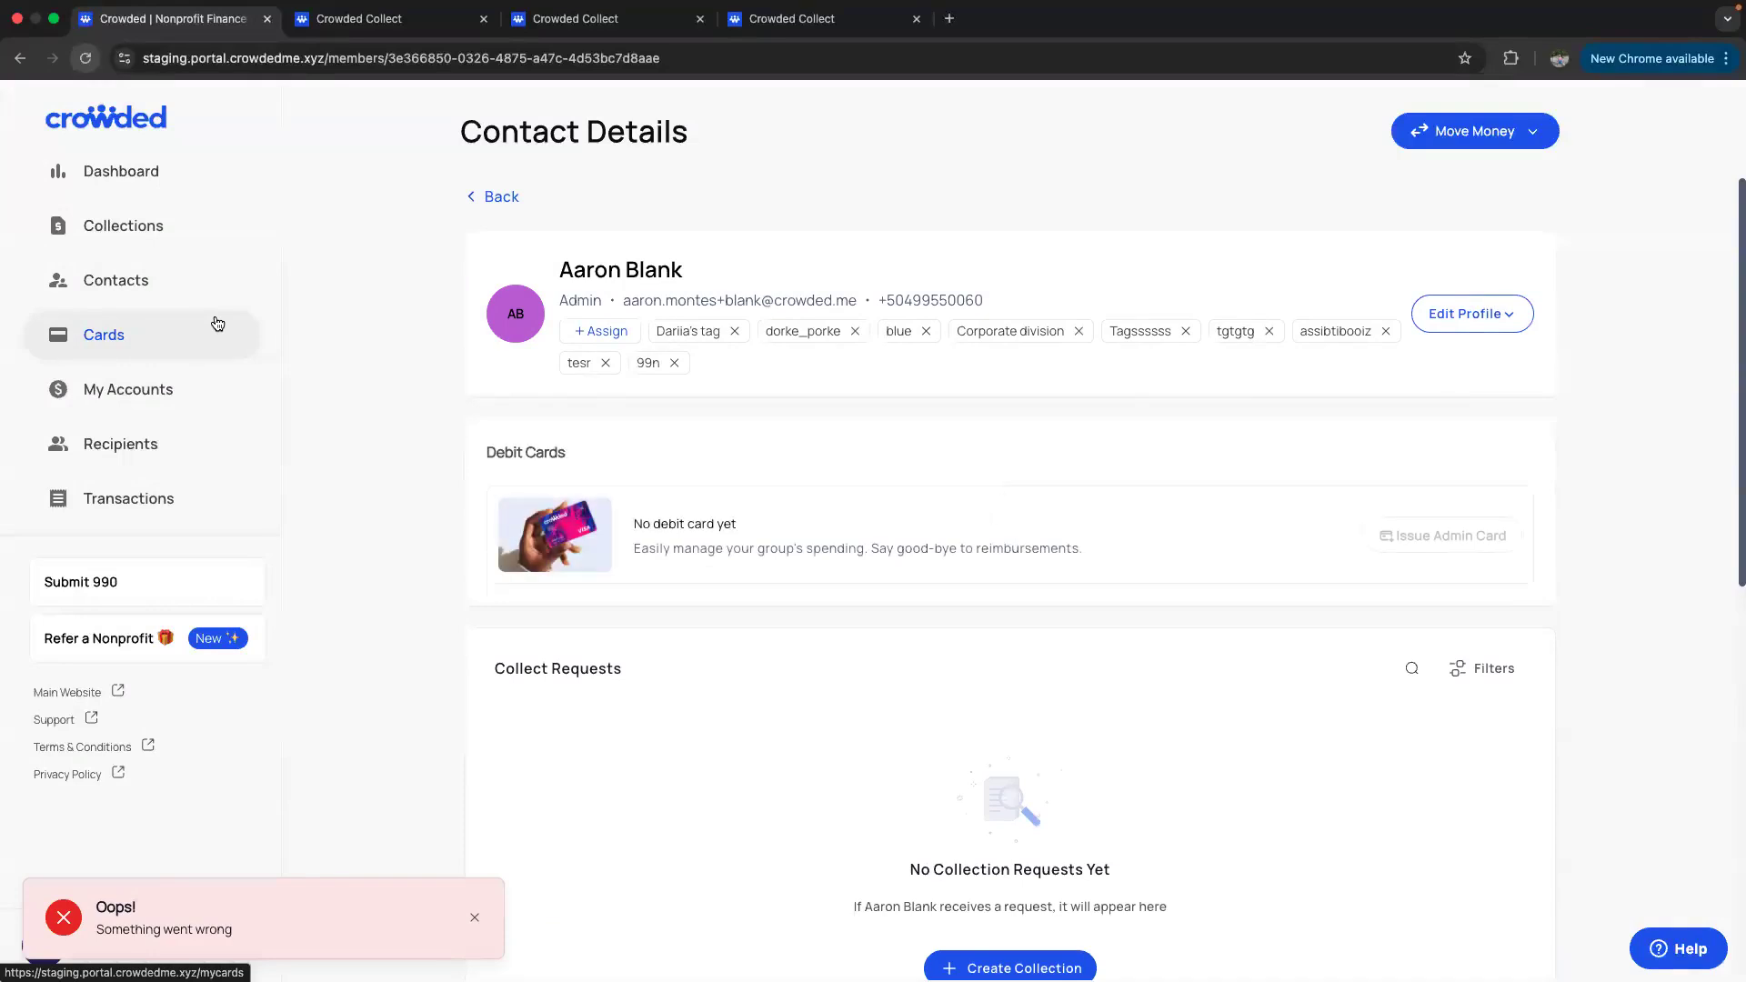
left_click(132, 239)
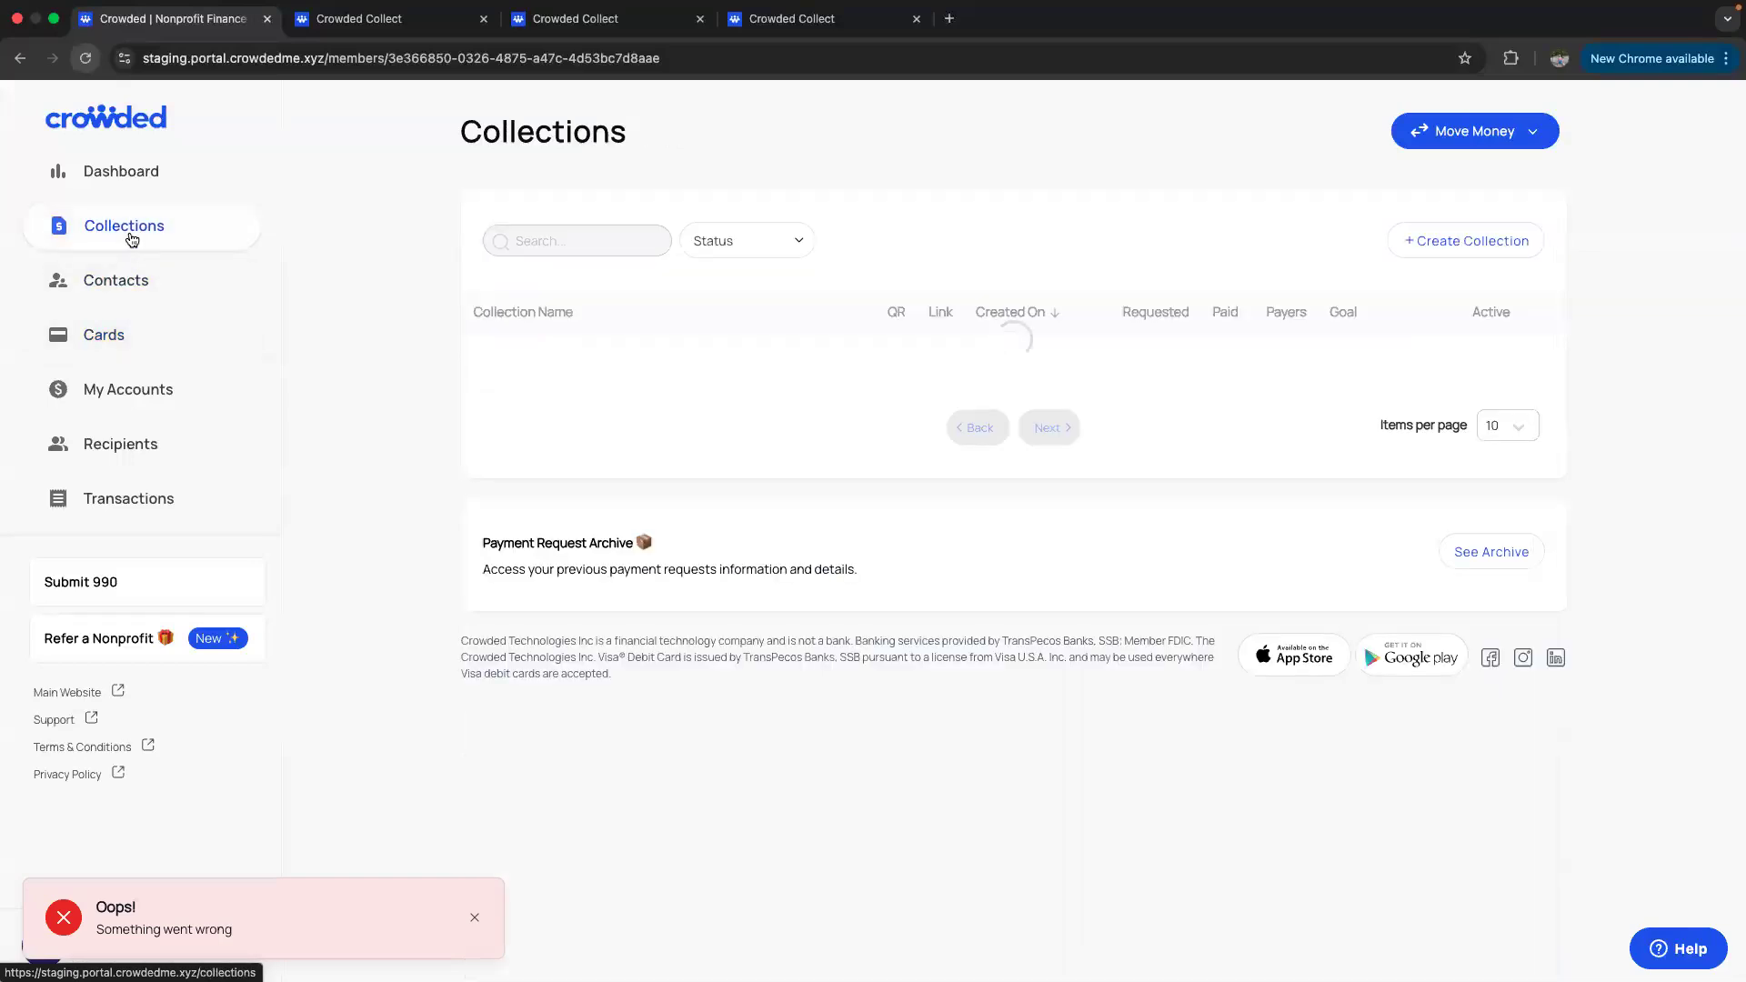